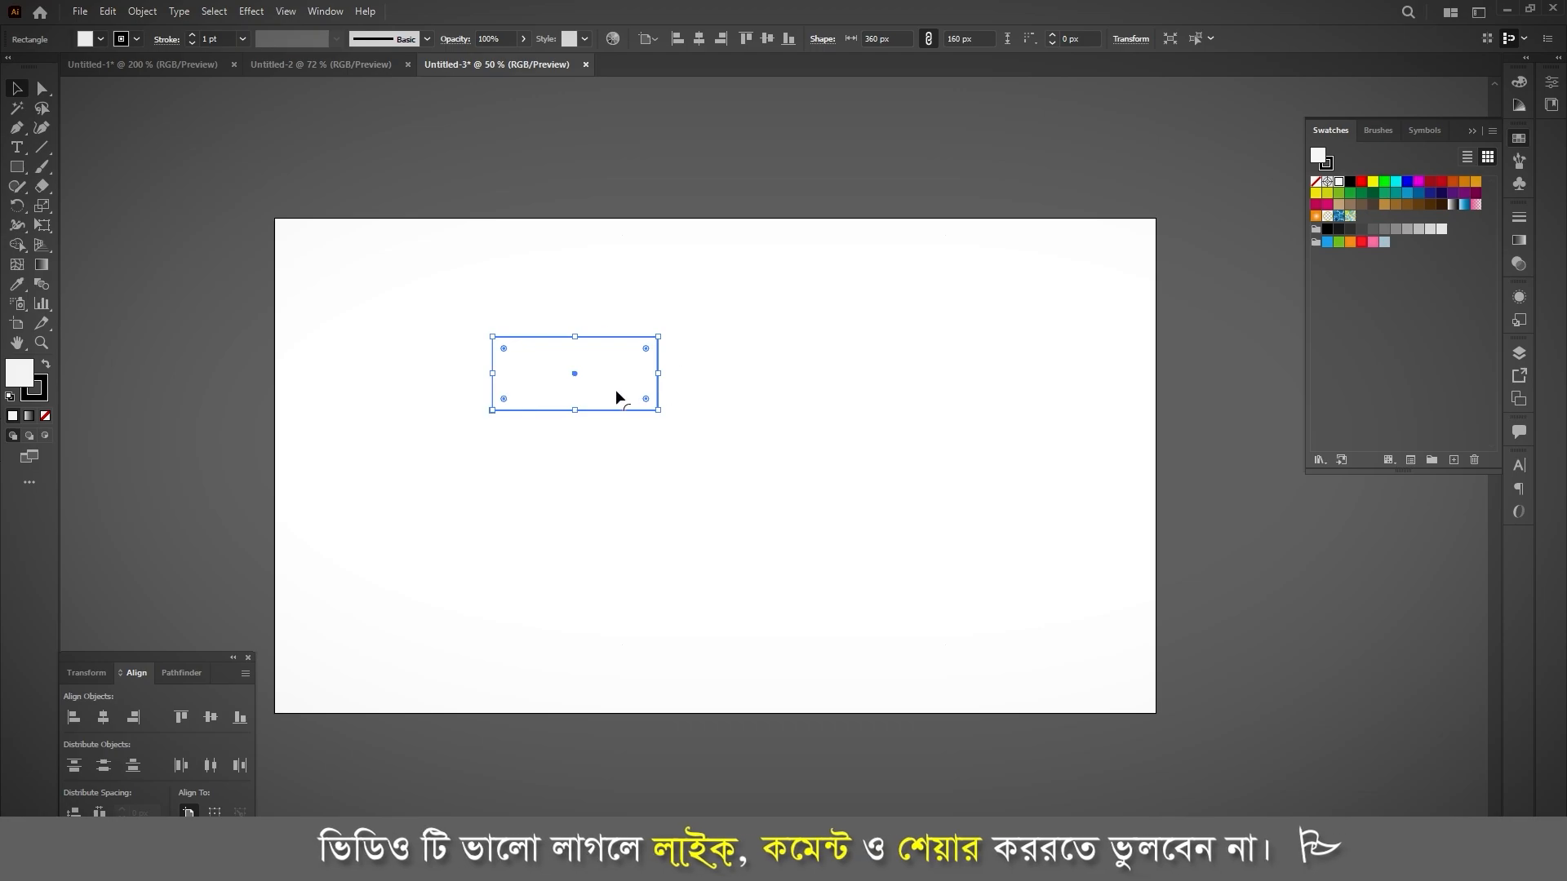
Step: Remove the stroke from the white rectangle on the artboard
{"action": "left_click", "coordinate": [135, 41]}
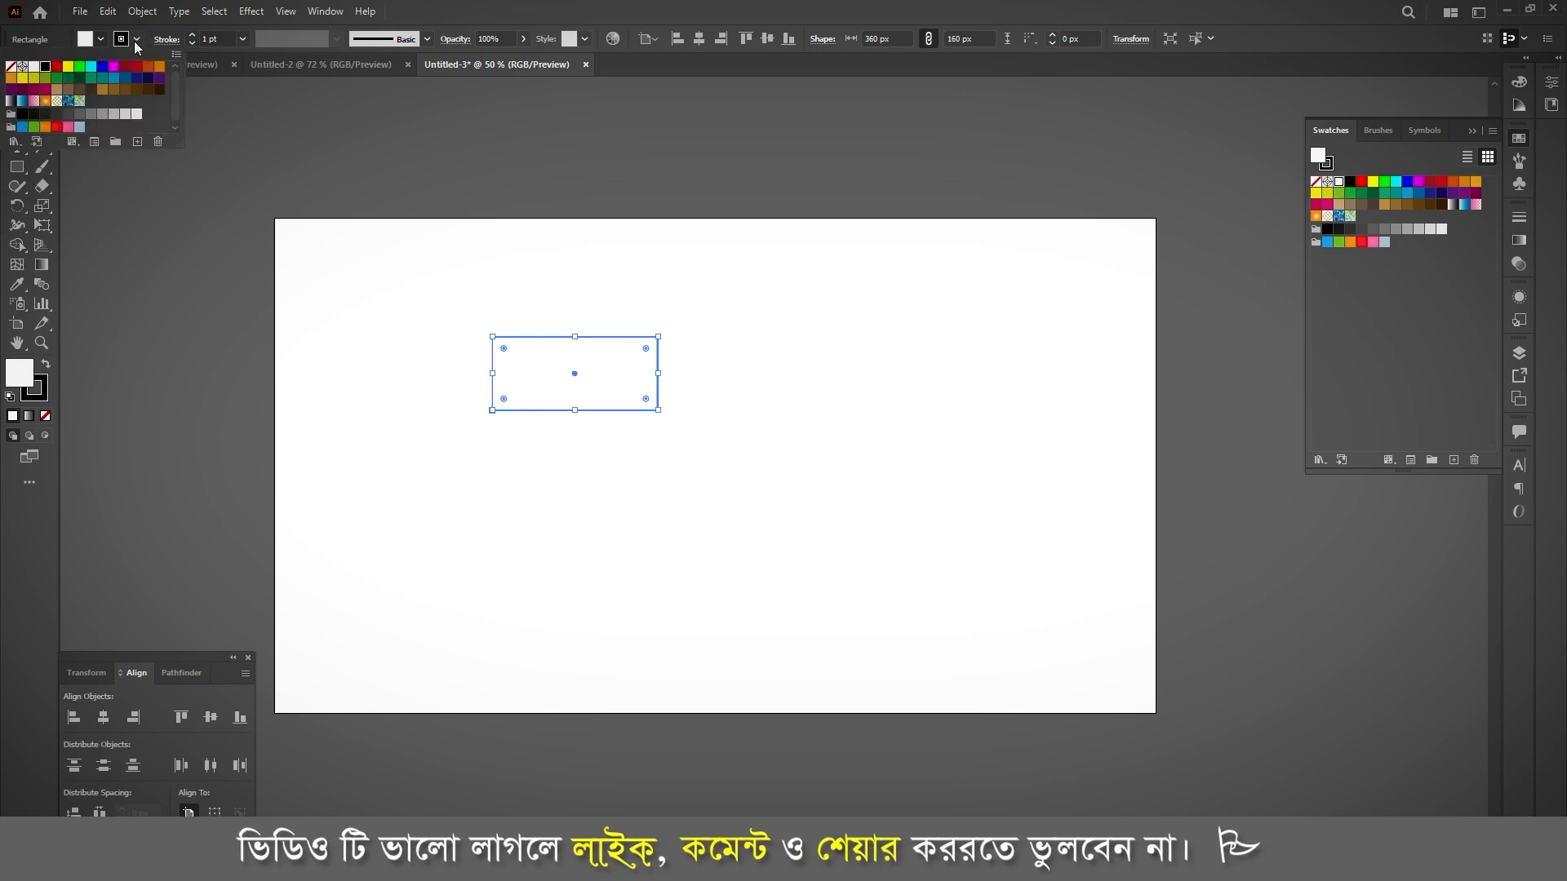
{"action": "left_click", "coordinate": [568, 365]}
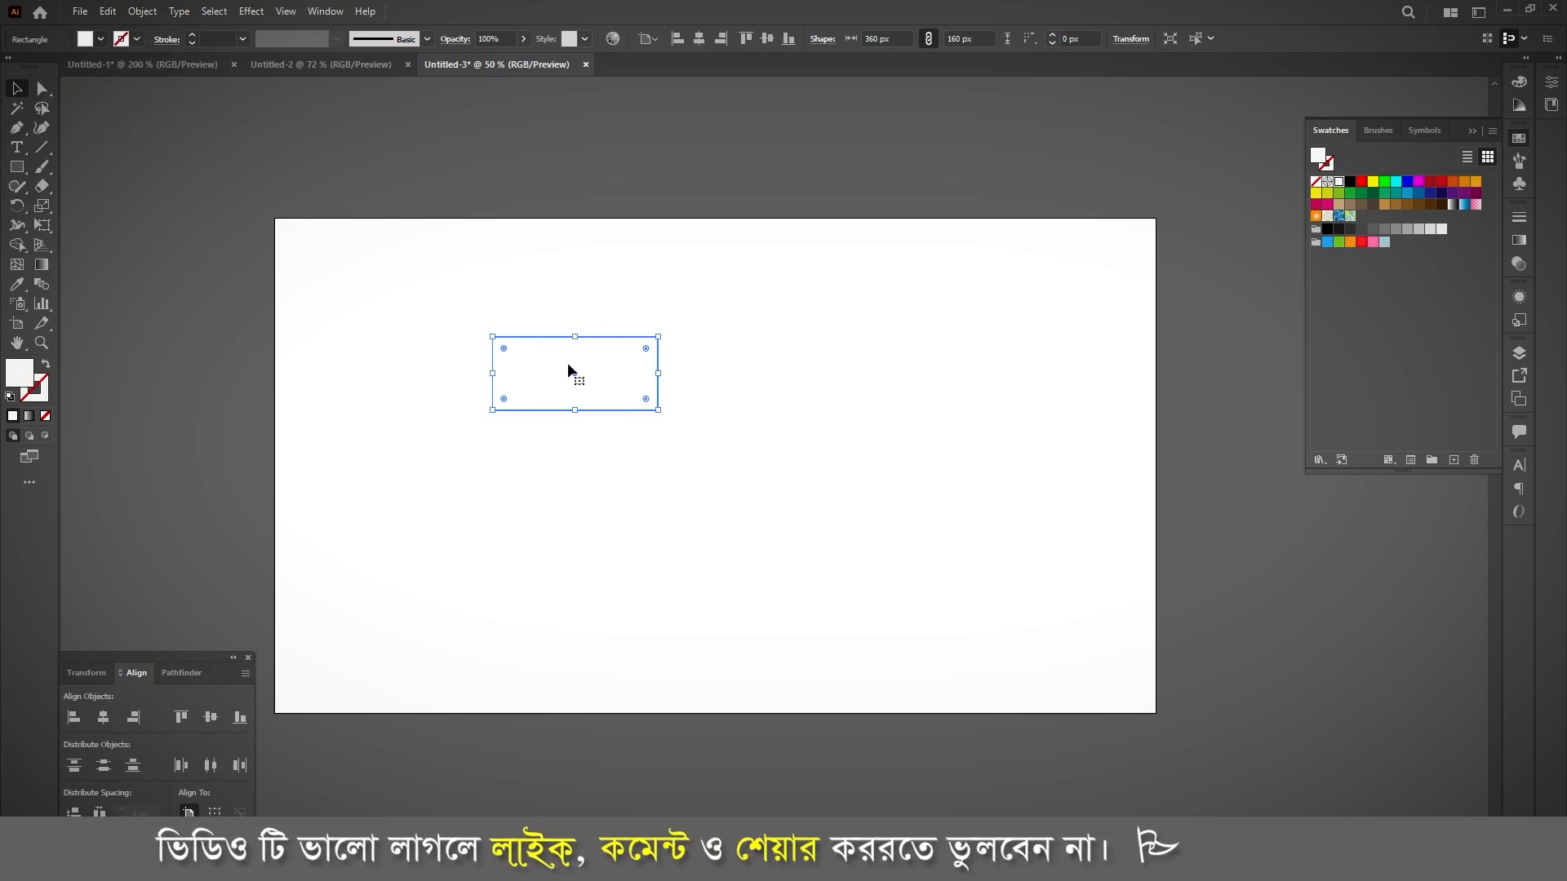
{"action": "left_click", "coordinate": [595, 415]}
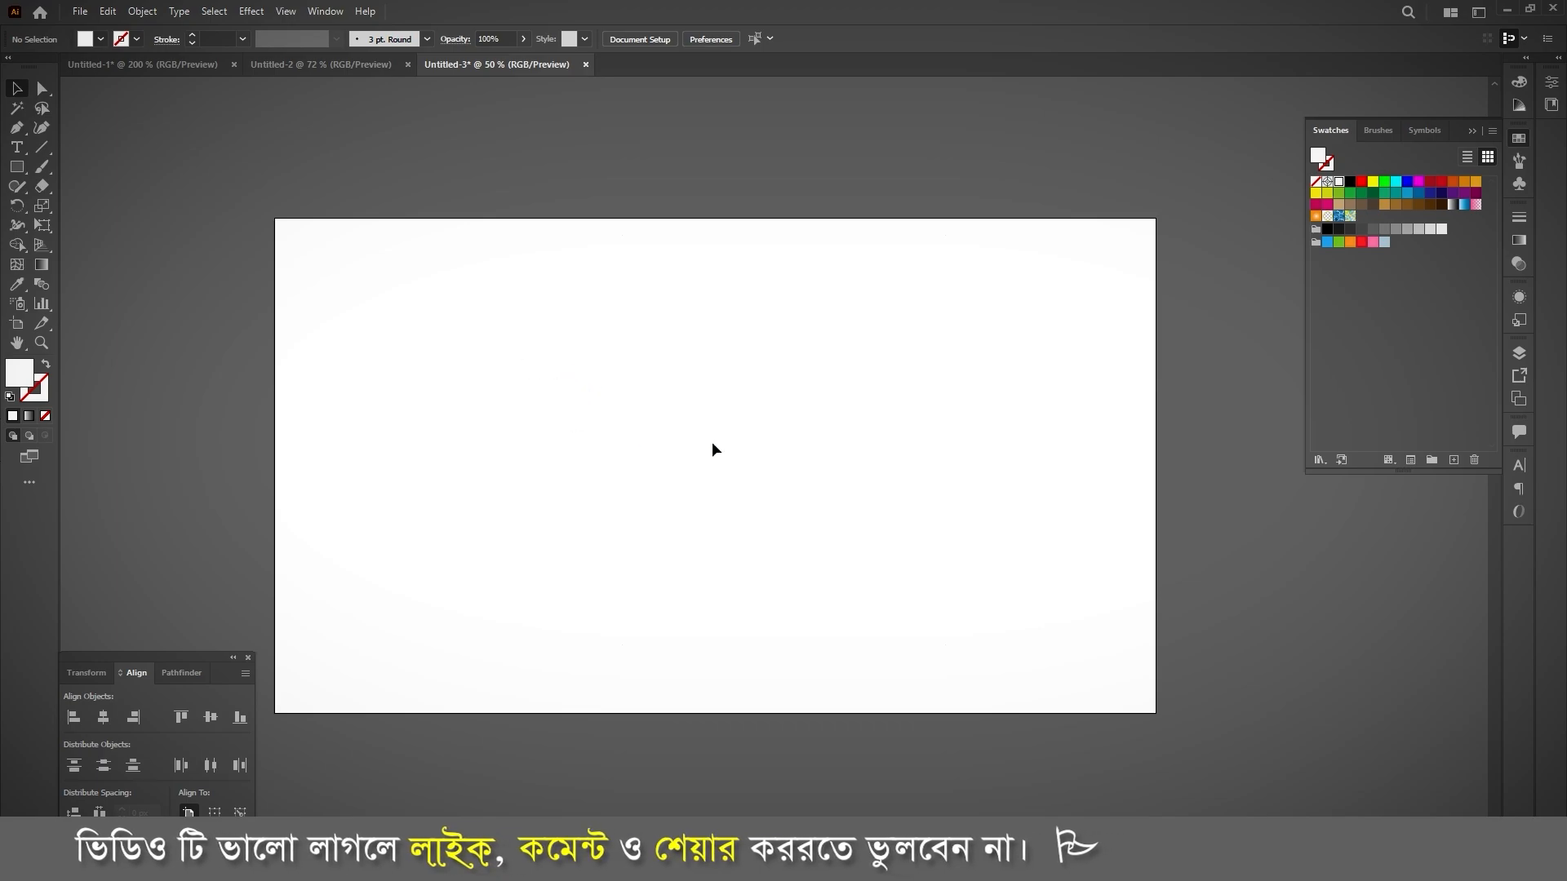
Step: Move the white rectangle off the artboard onto the empty canvas above it
{"action": "scroll", "coordinate": [665, 504], "scroll_direction": "up", "scroll_amount": 5}
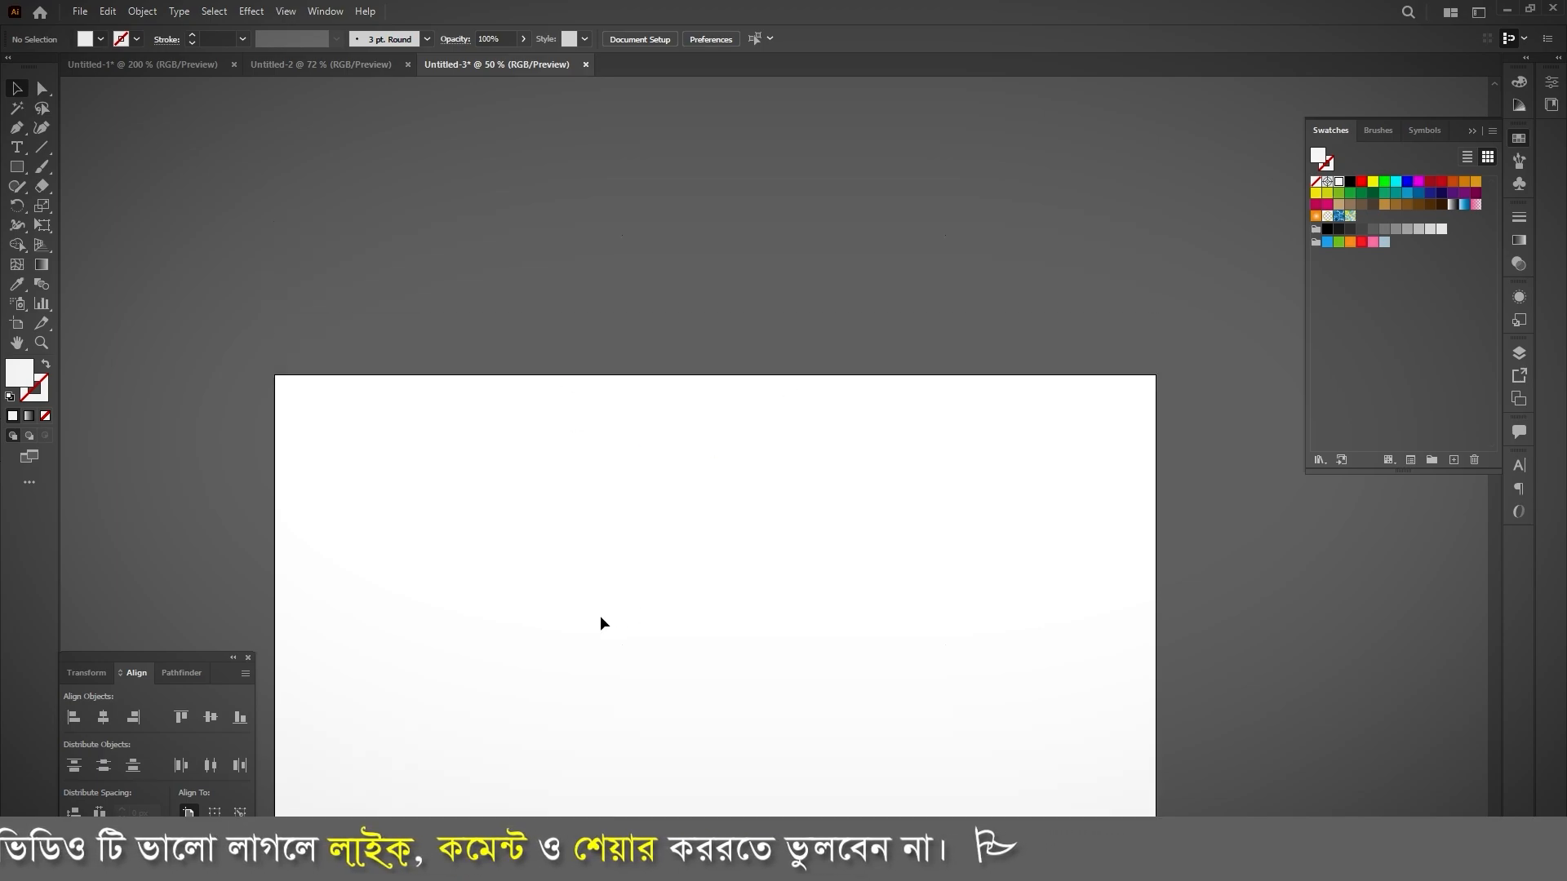
{"action": "left_click_drag", "start_coordinate": [588, 582], "coordinate": [664, 292]}
{"action": "key", "text": "ctrl+equal"}
{"action": "key", "text": "ctrl+equal"}
{"action": "key", "text": "ctrl+equal"}
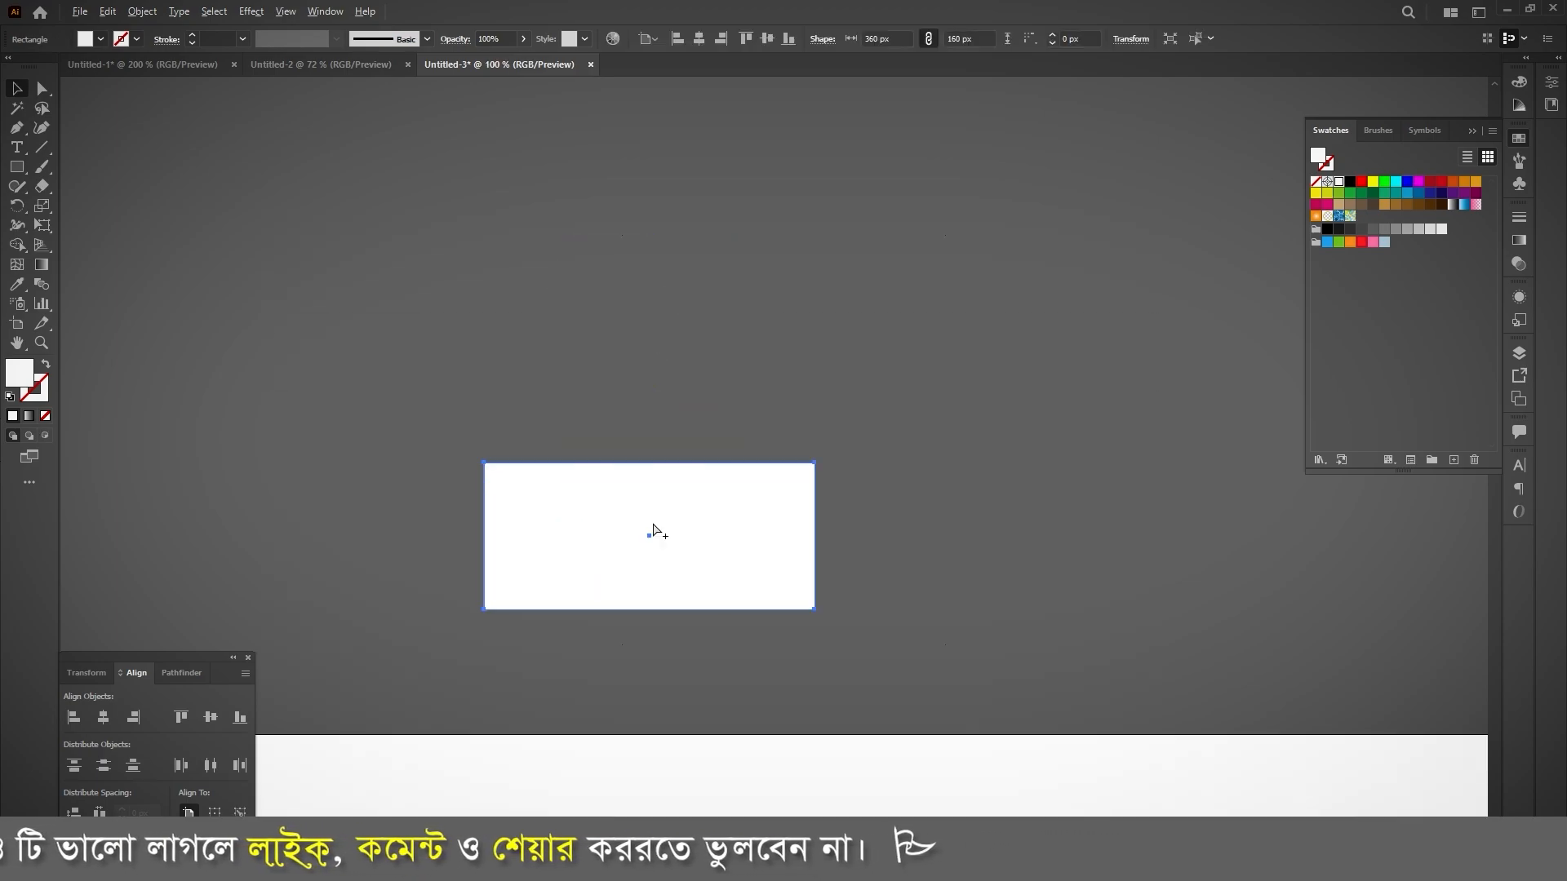
{"action": "left_click_drag", "start_coordinate": [688, 596], "coordinate": [663, 444]}
{"action": "scroll", "coordinate": [914, 488], "scroll_direction": "up", "scroll_amount": 3}
{"action": "left_click", "coordinate": [1037, 449]}
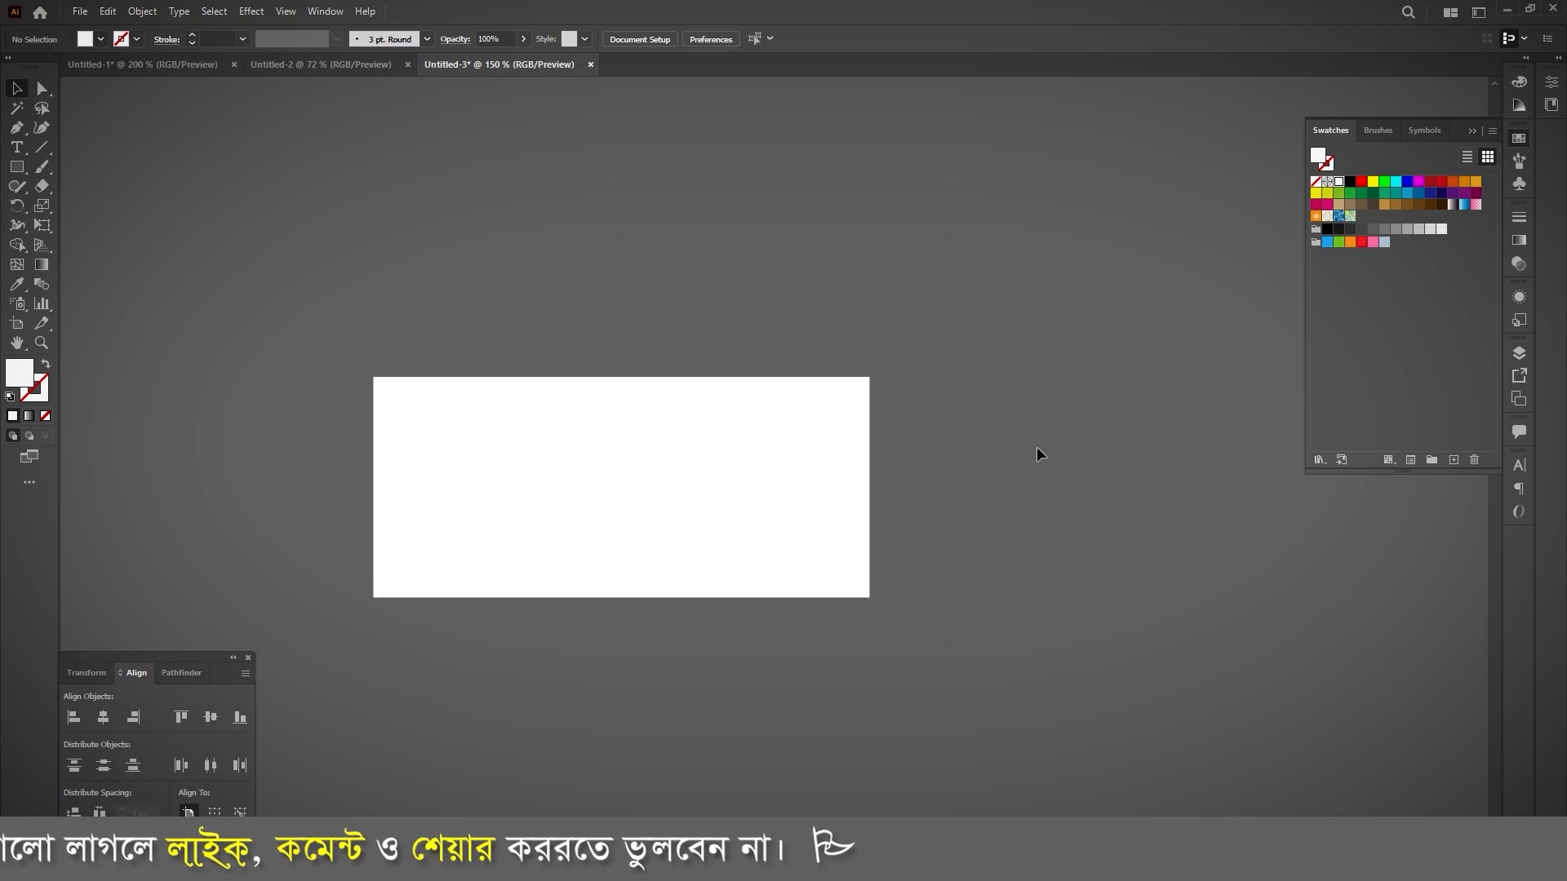
{"action": "scroll", "coordinate": [735, 372], "scroll_direction": "down", "scroll_amount": 4}
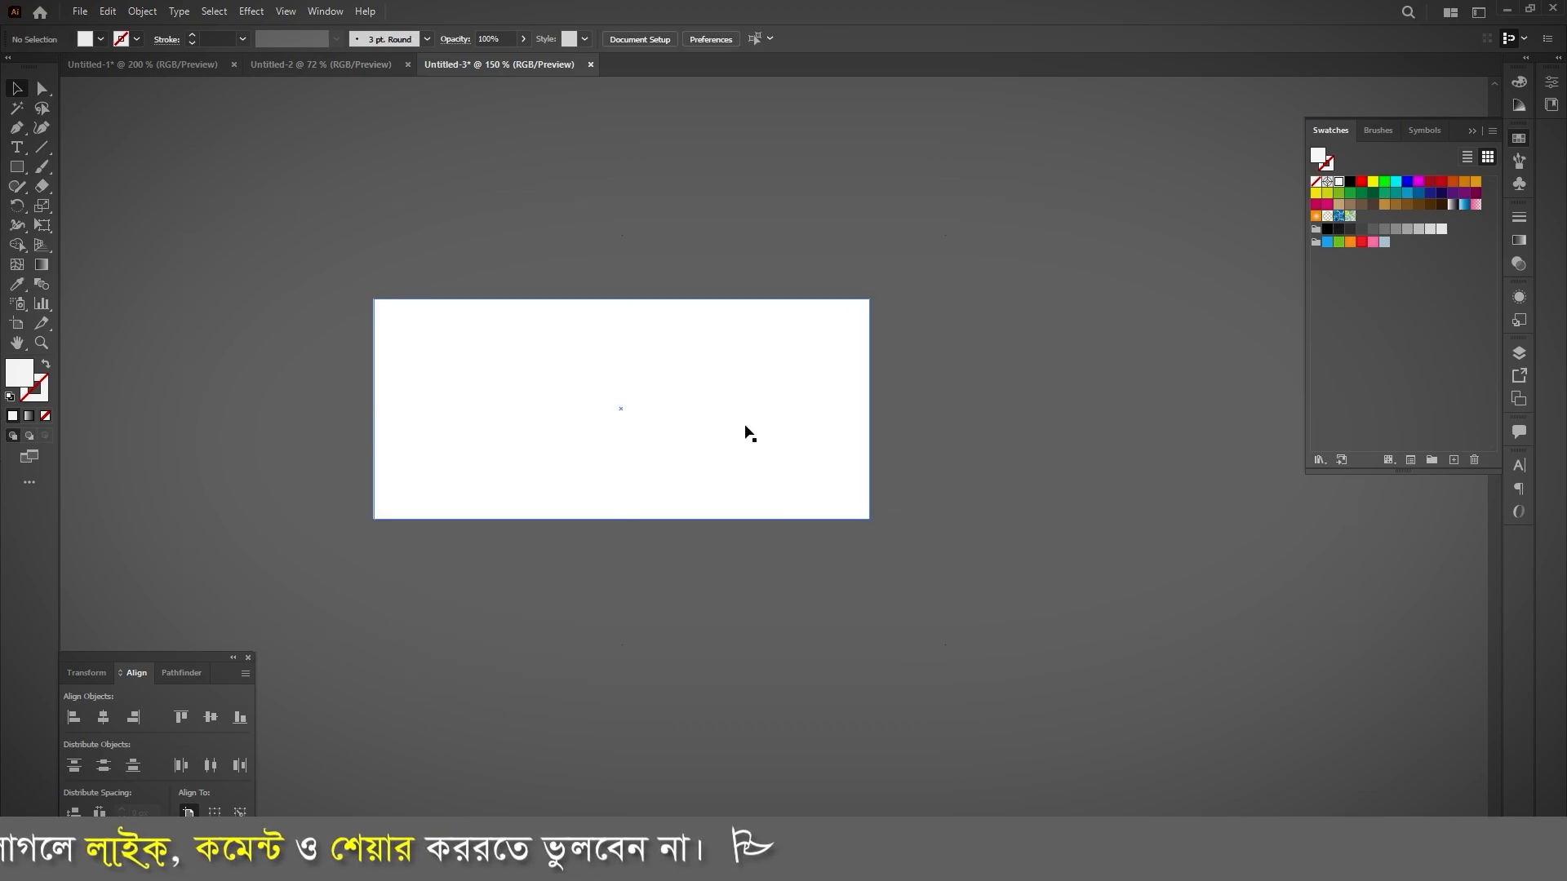
{"action": "left_click", "coordinate": [808, 435]}
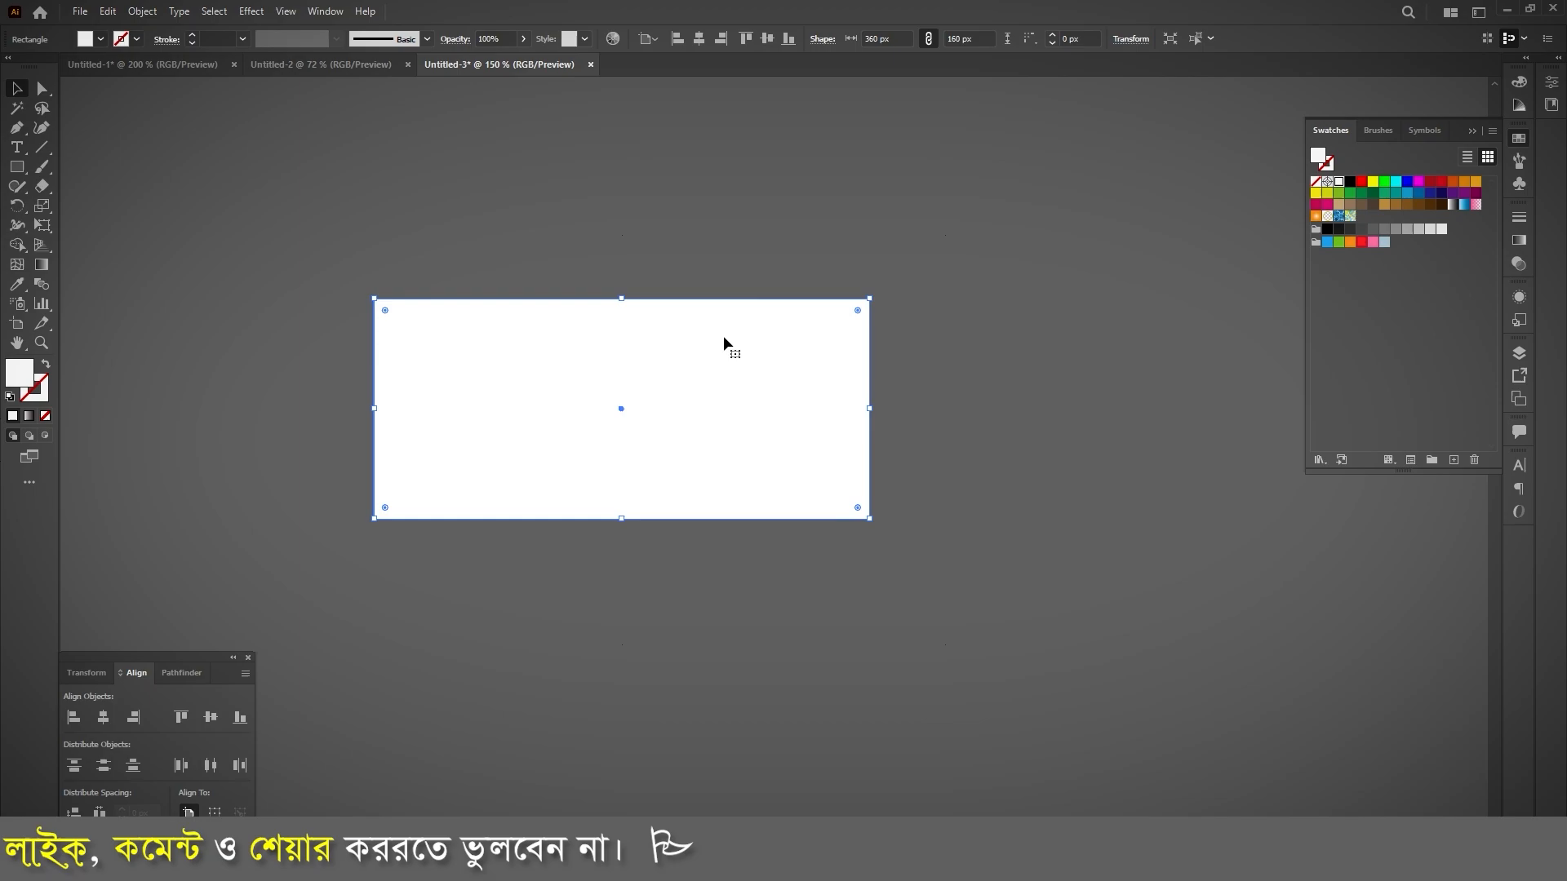
{"action": "left_click", "coordinate": [342, 351]}
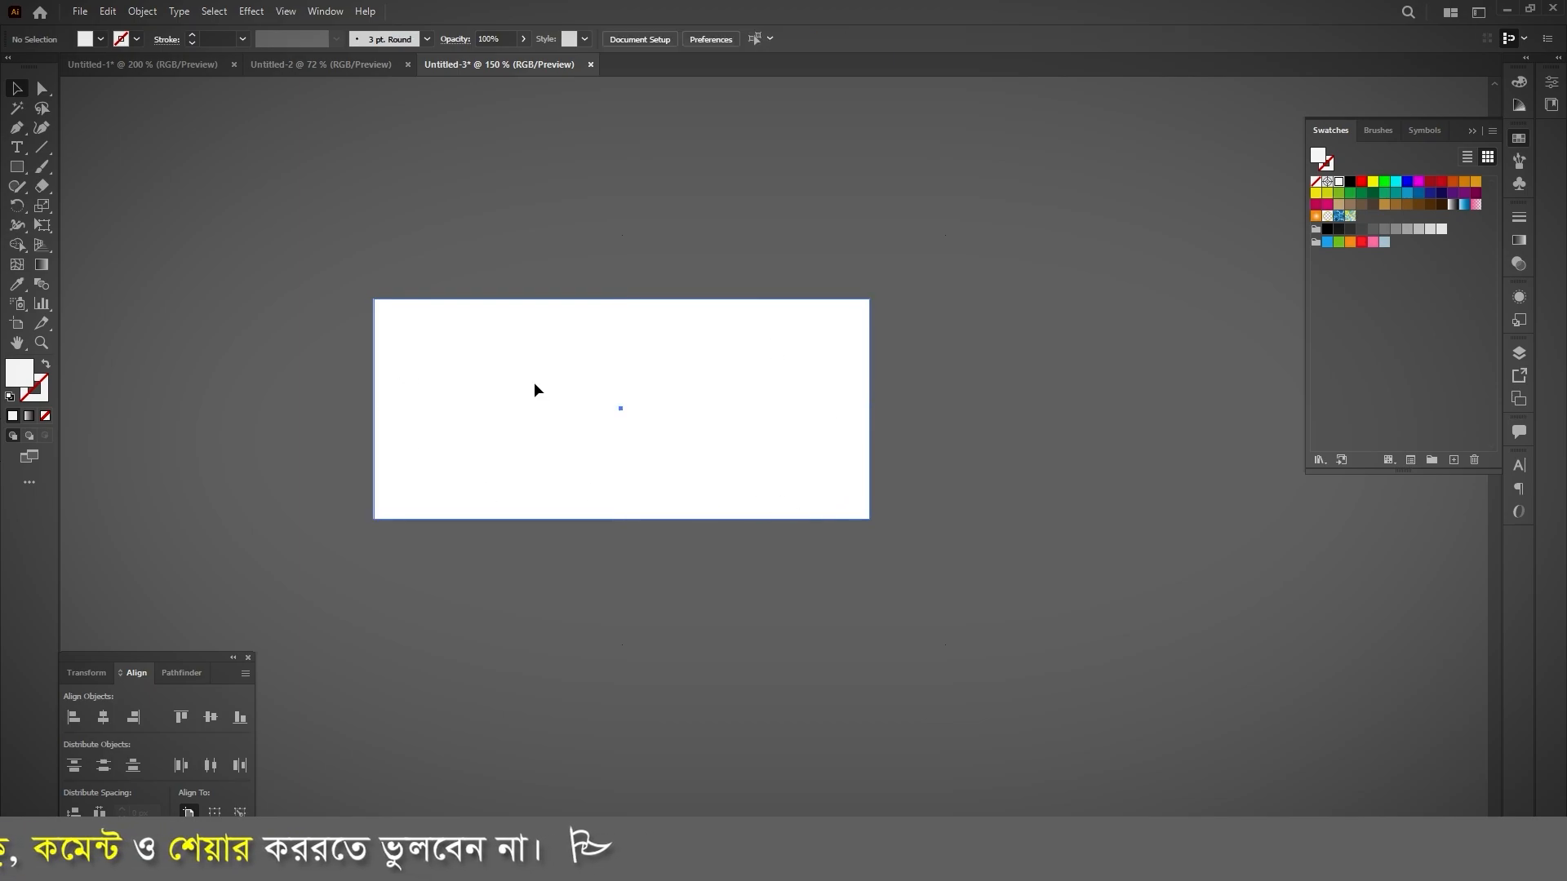
Step: Create an inner copy of the white rectangle with Offset Path at -20 px, using Miter joins
{"action": "left_click", "coordinate": [536, 382]}
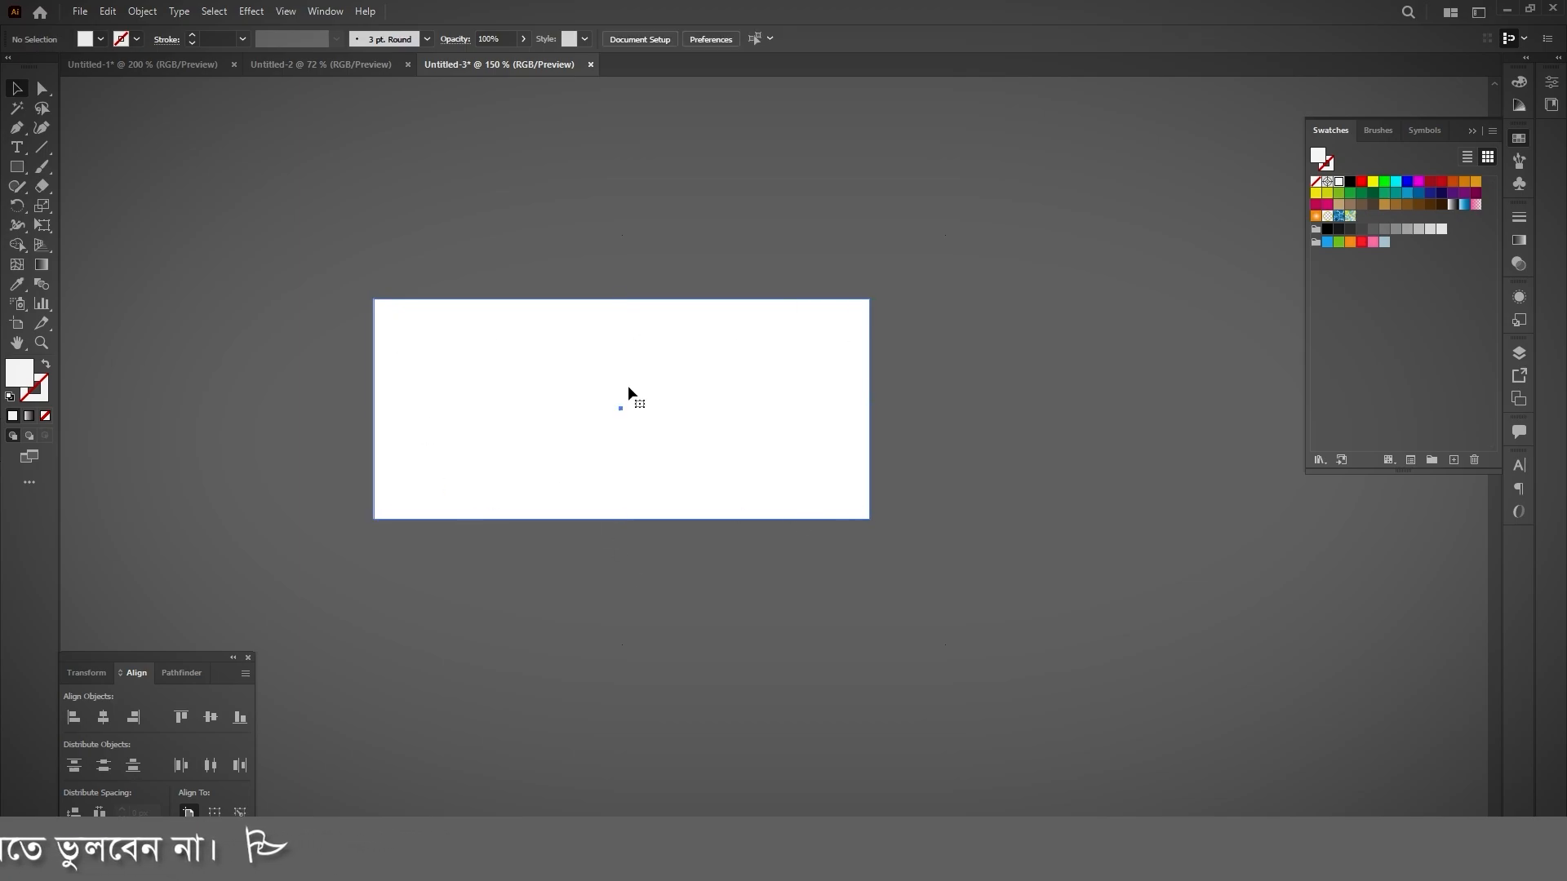
{"action": "left_click", "coordinate": [142, 11]}
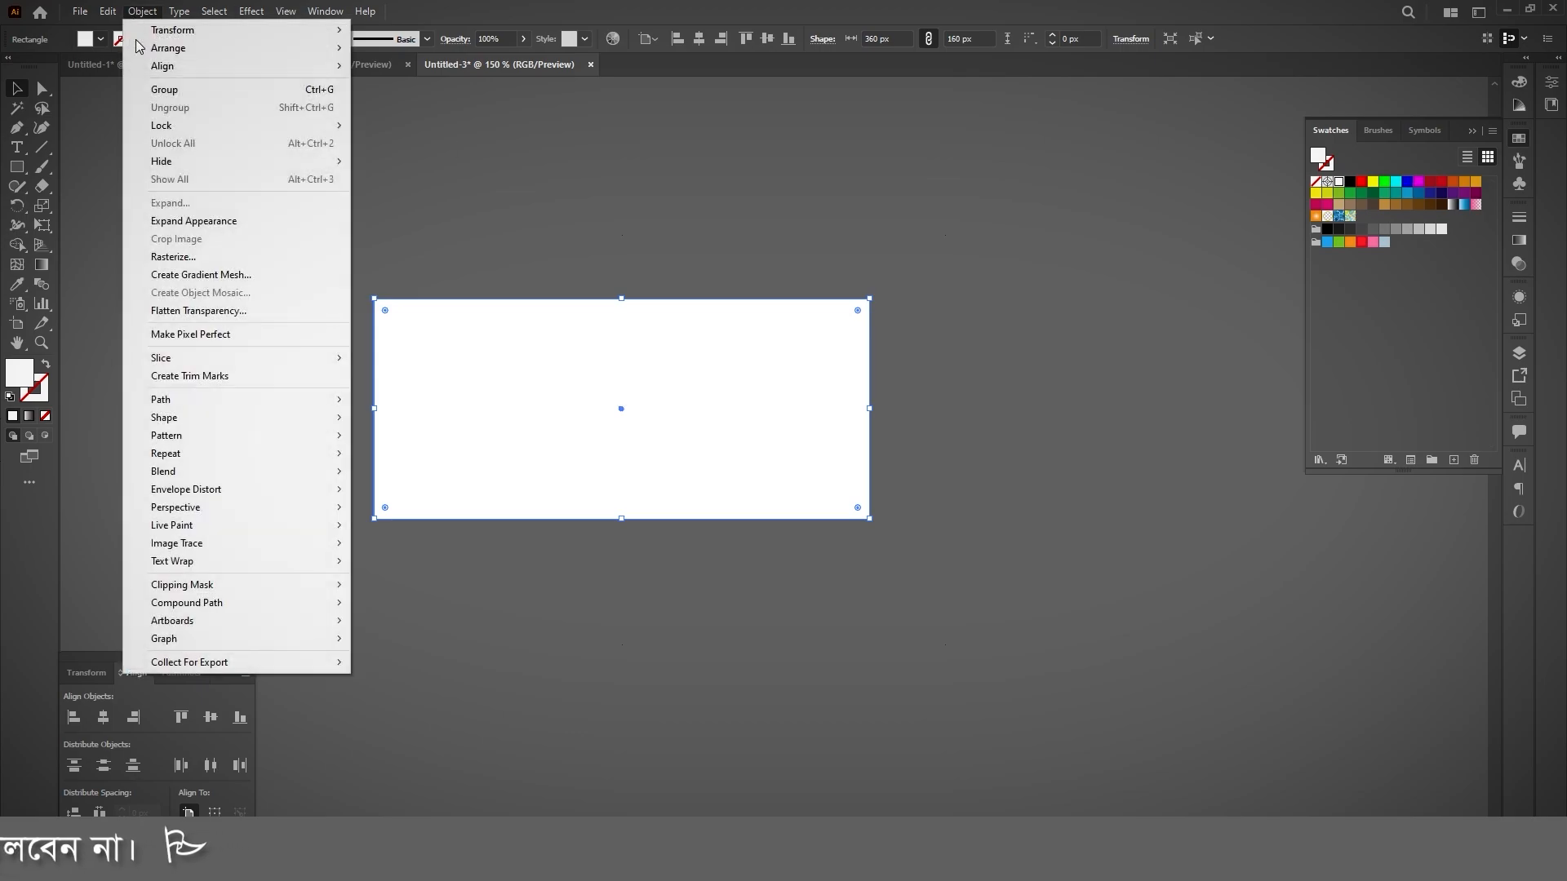
{"action": "mouse_move", "coordinate": [220, 402]}
{"action": "left_click", "coordinate": [408, 458]}
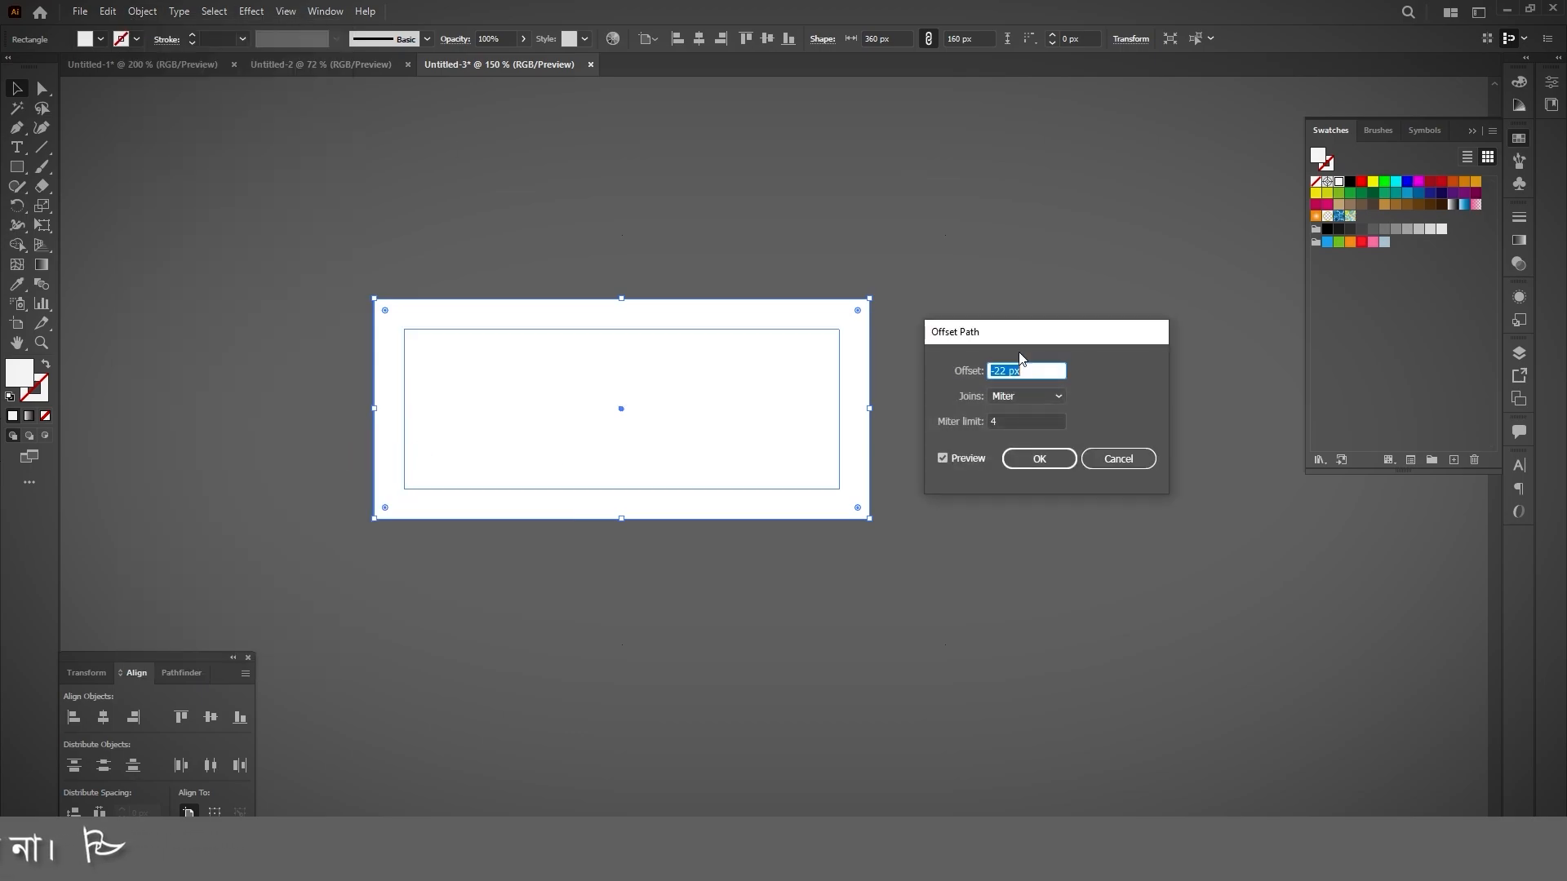
{"action": "left_click_drag", "start_coordinate": [1069, 337], "coordinate": [1081, 258]}
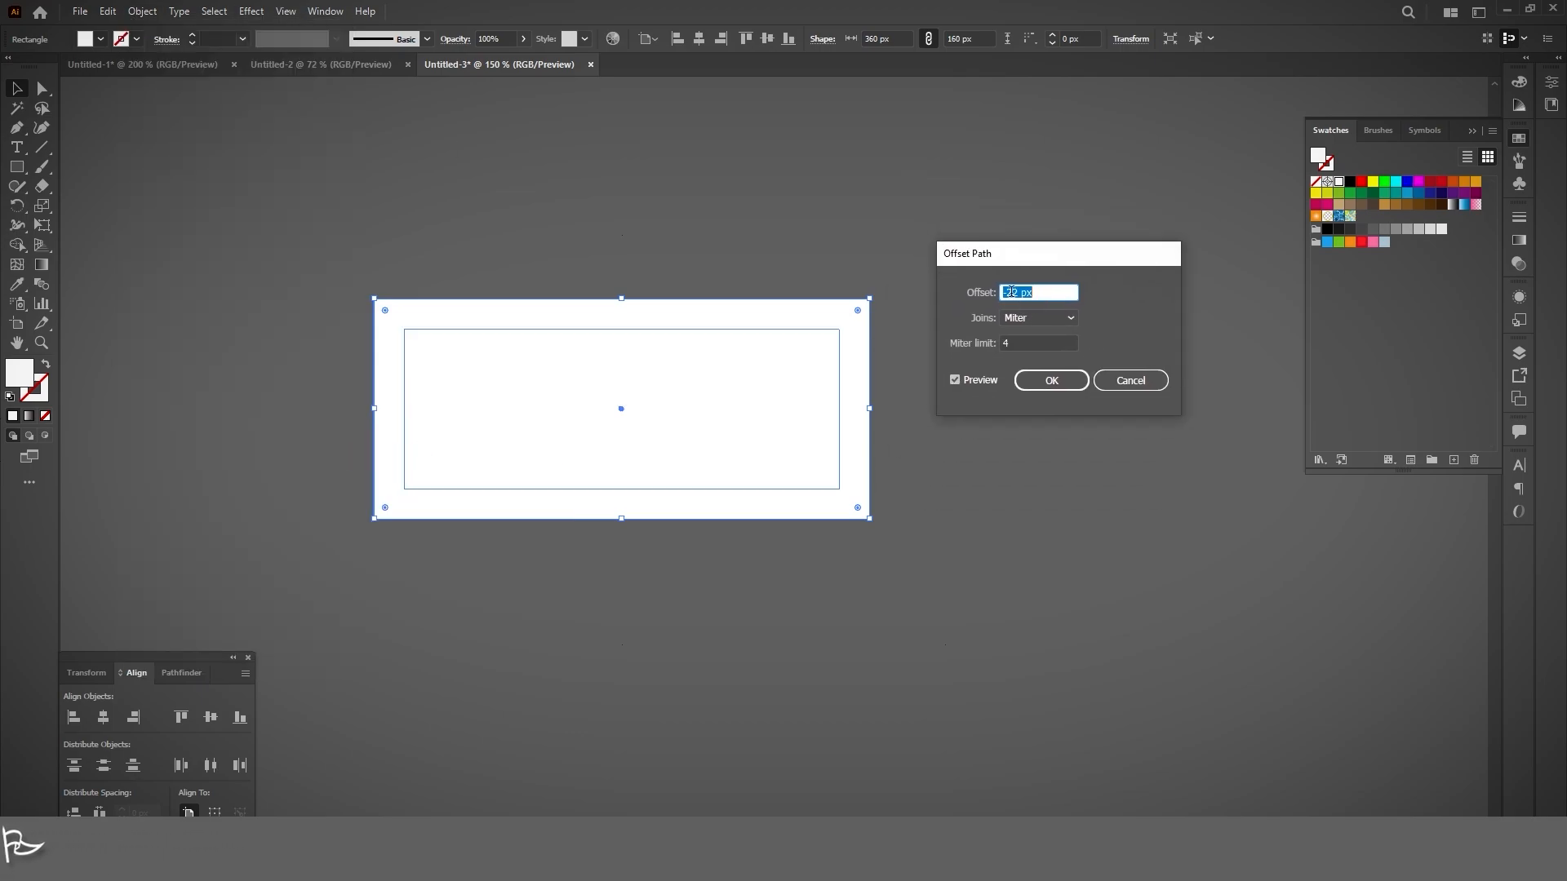
{"action": "type", "text": "-"}
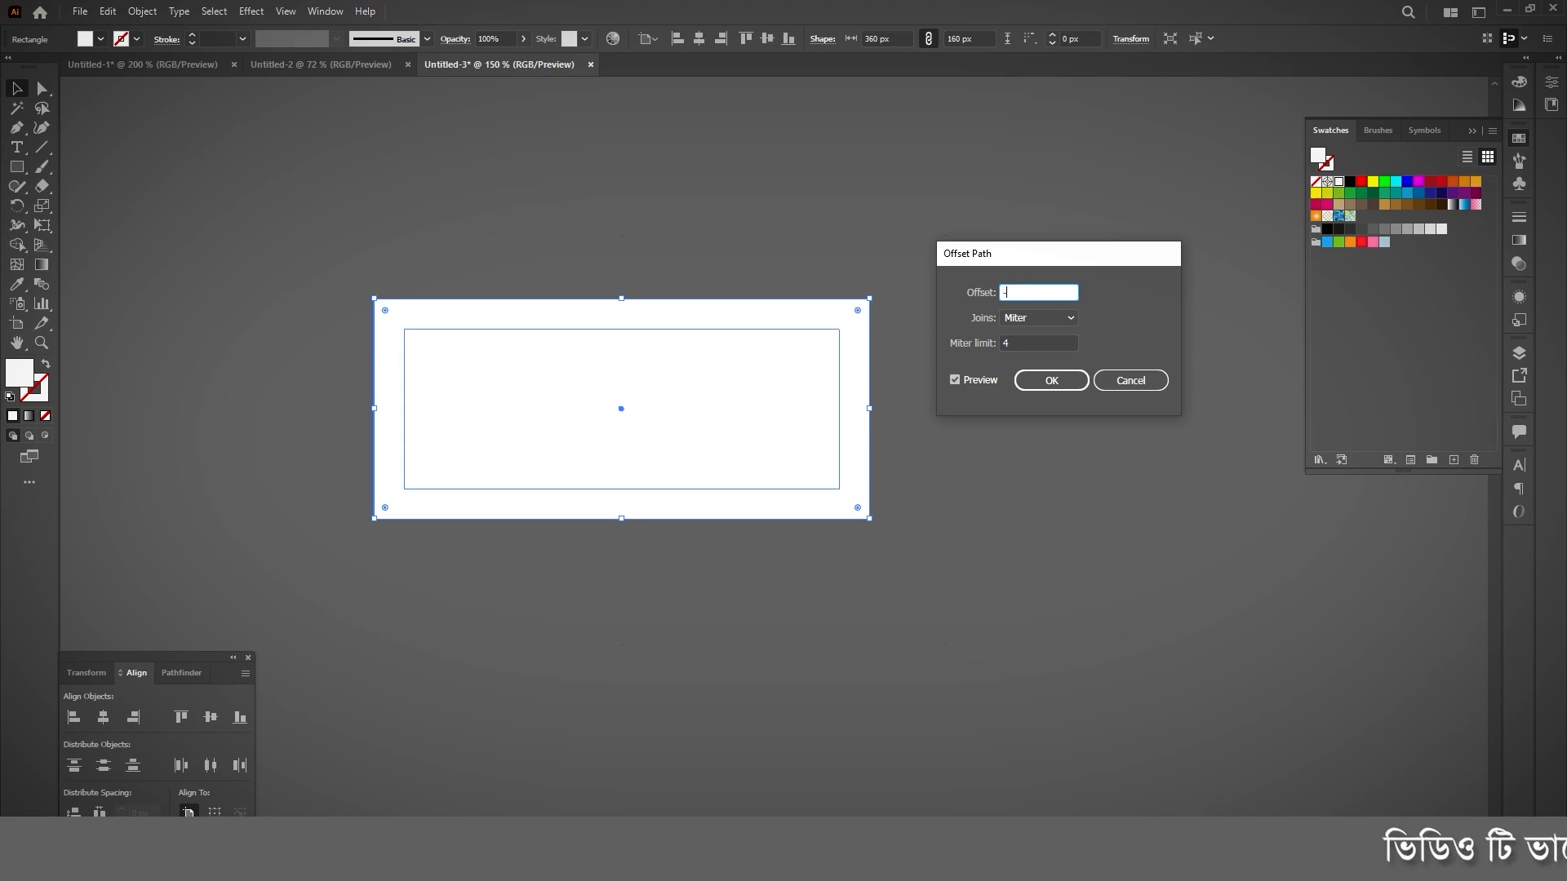
{"action": "left_click", "coordinate": [955, 380]}
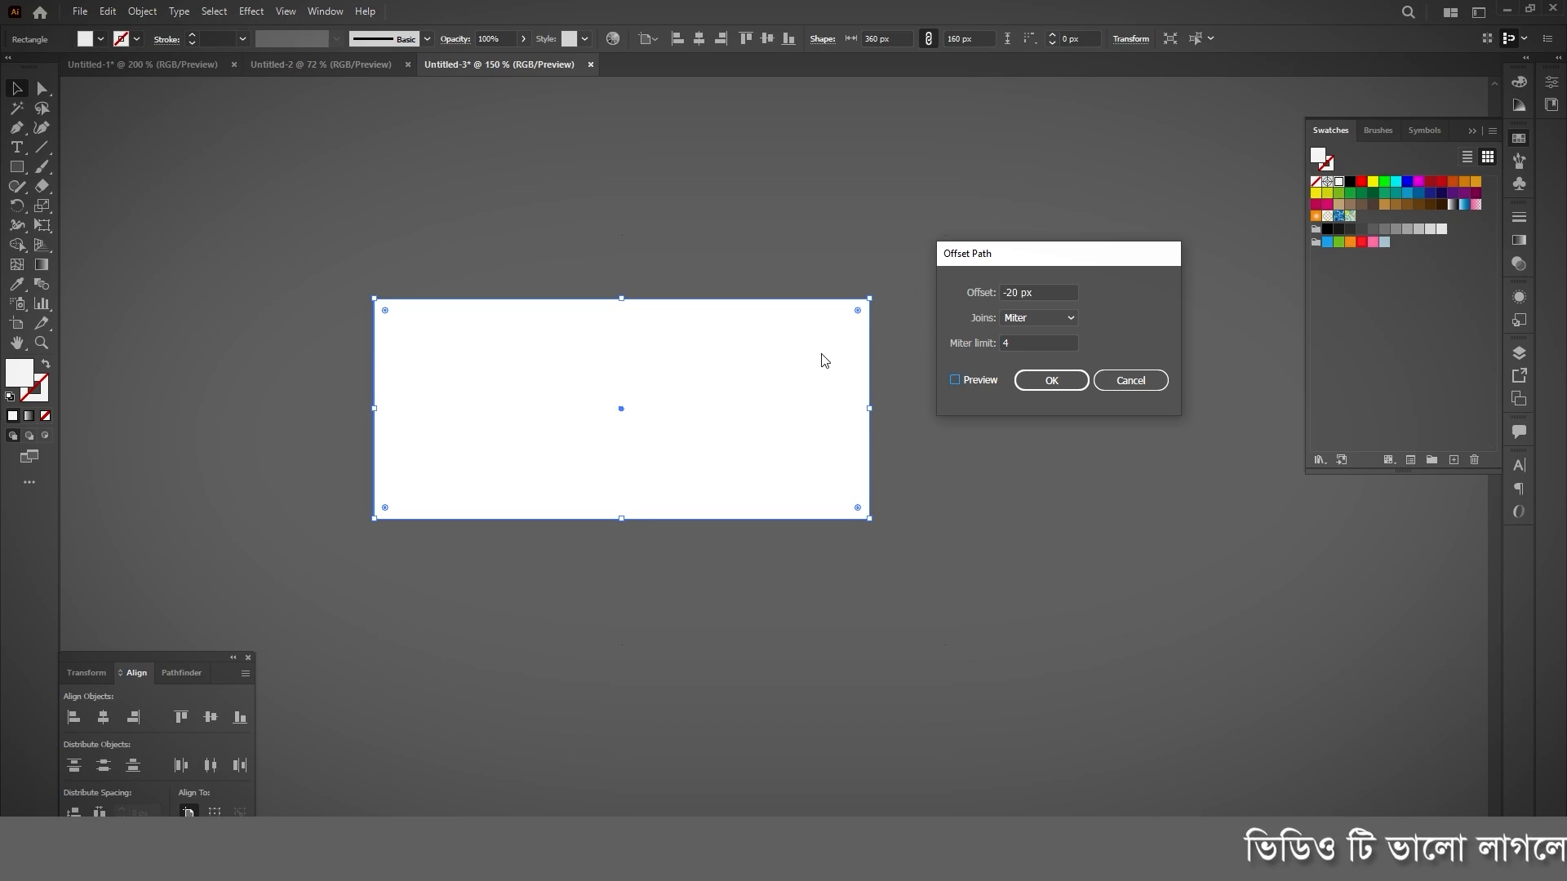
{"action": "left_click", "coordinate": [954, 381]}
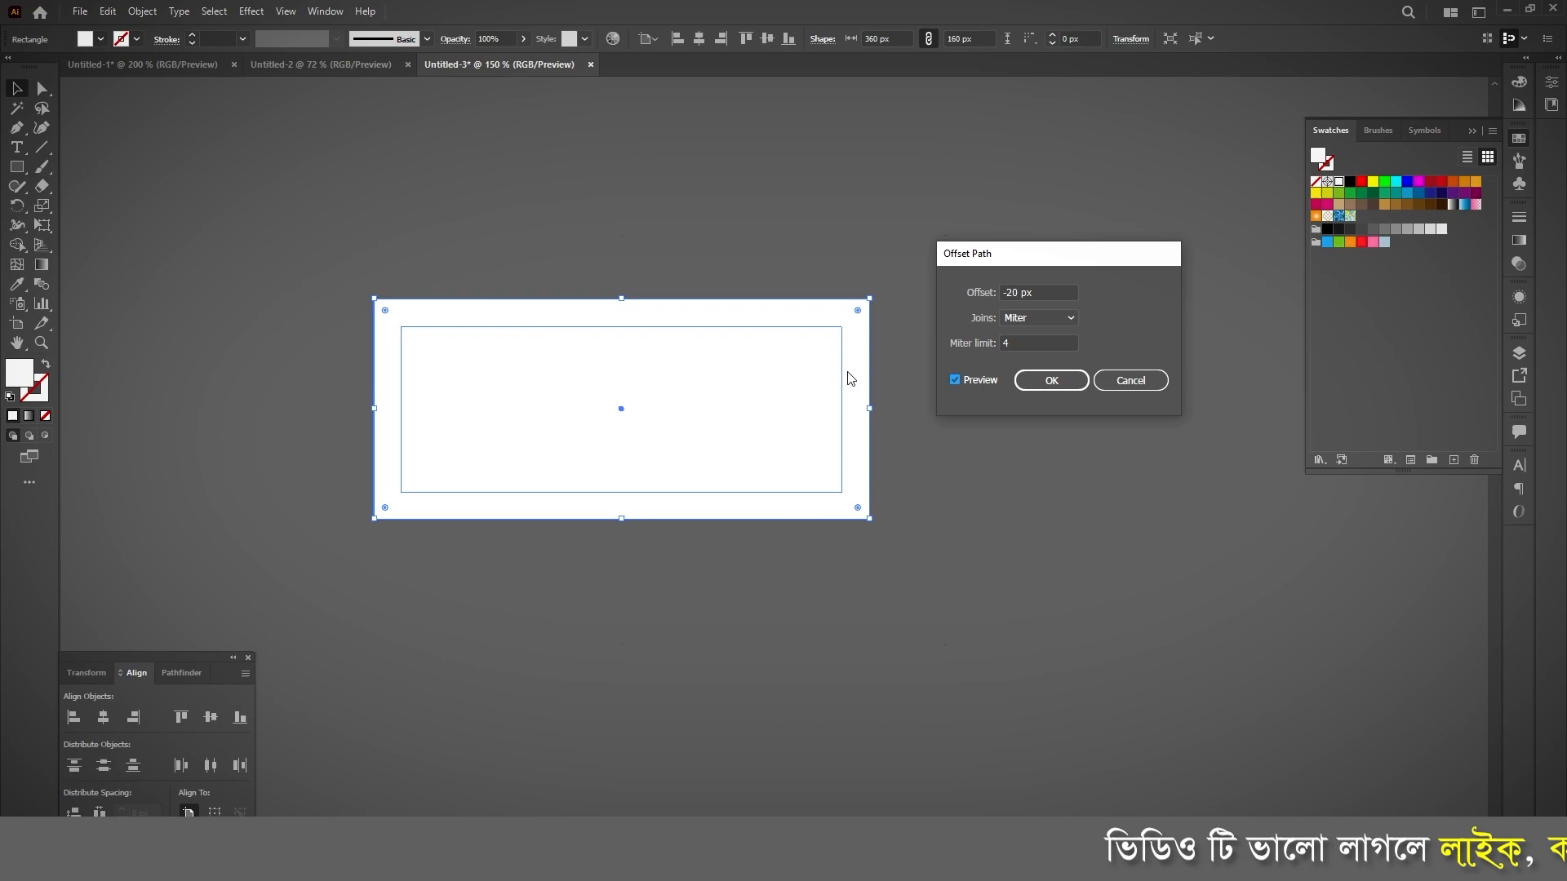
{"action": "left_click", "coordinate": [1052, 381]}
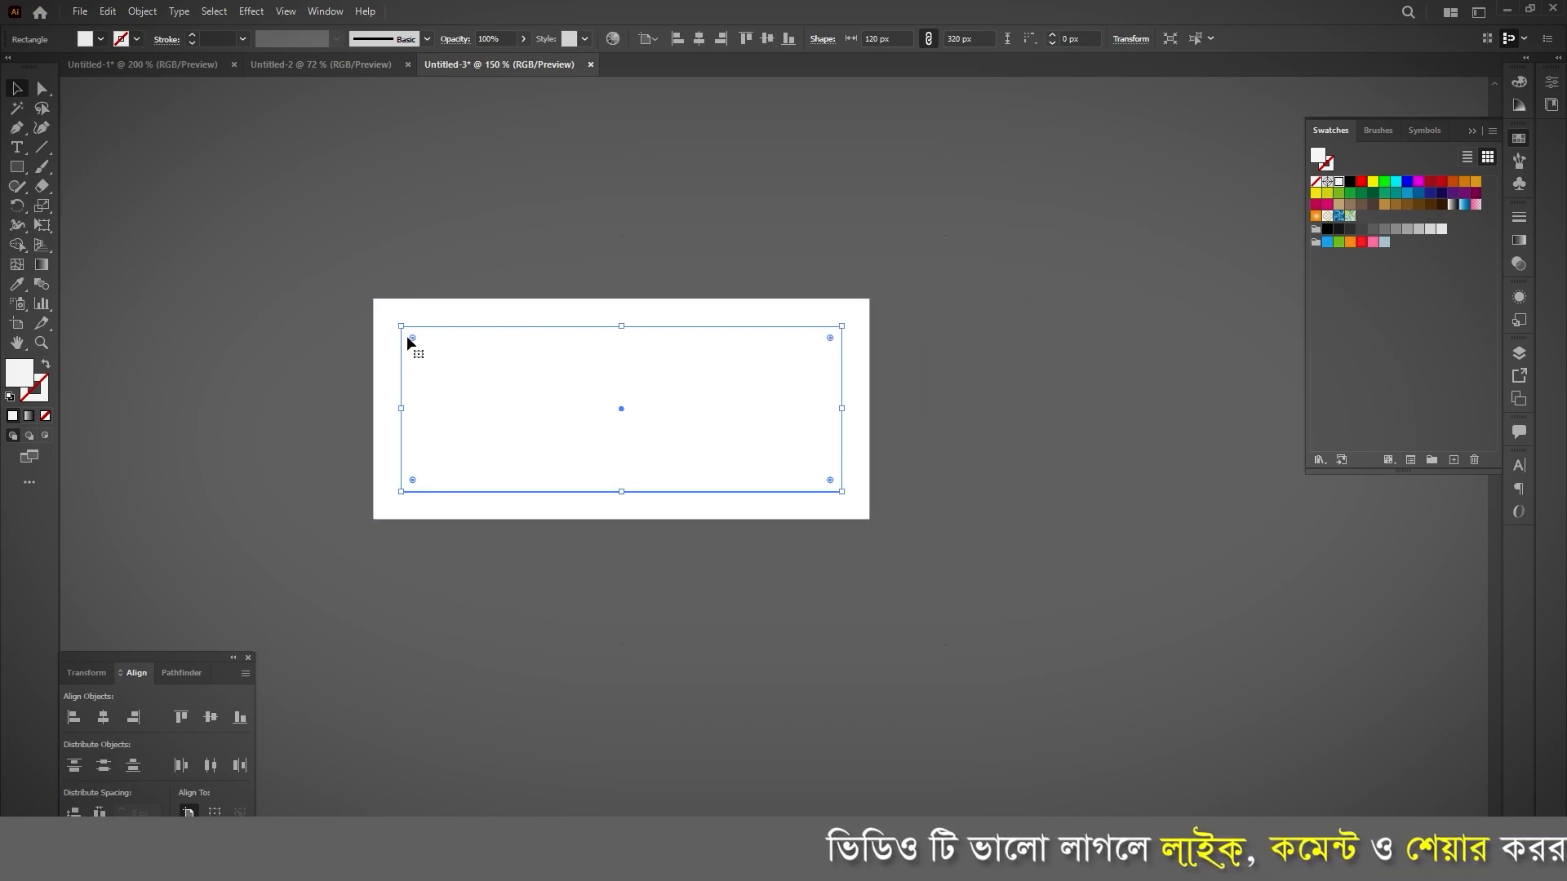
Step: Round all four corners of the inner rectangle to a radius of about 16.8 px
{"action": "left_click_drag", "start_coordinate": [407, 336], "coordinate": [416, 336]}
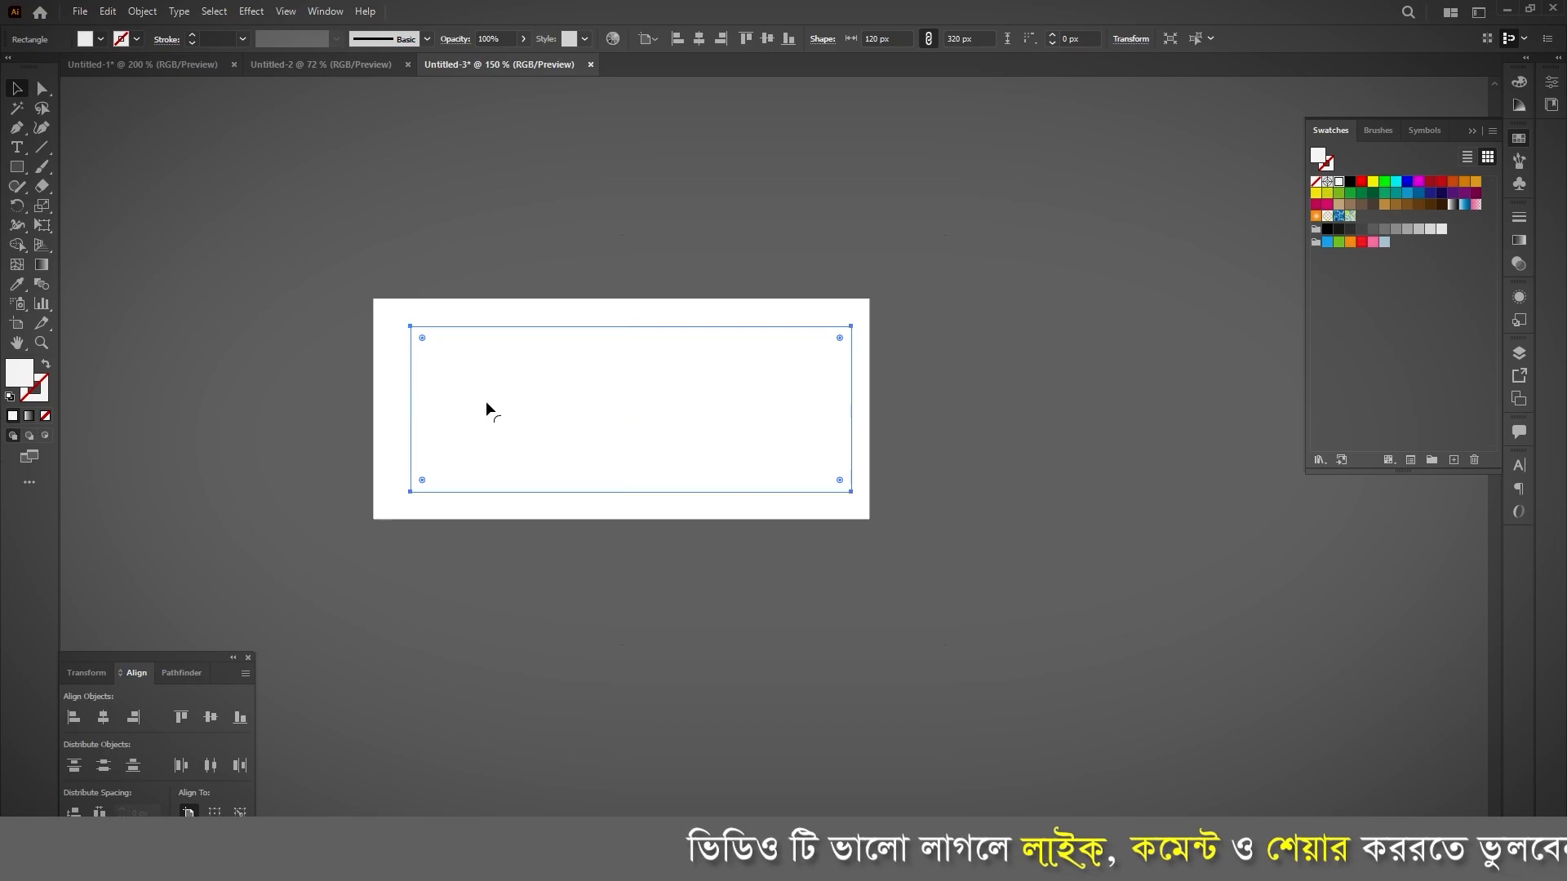
{"action": "key", "text": "ctrl+z"}
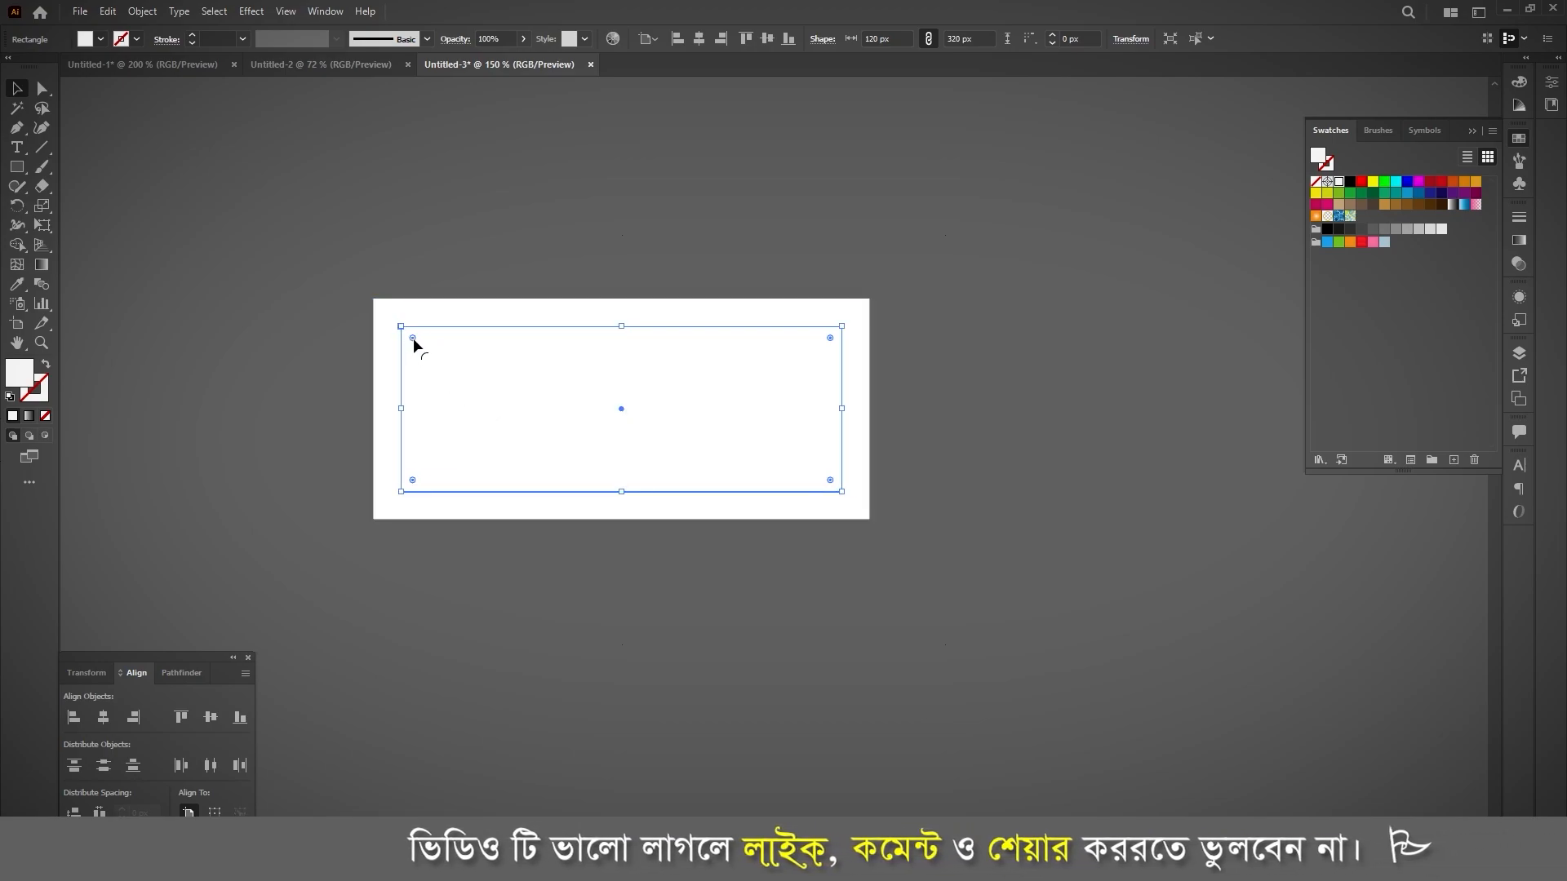
{"action": "left_click_drag", "start_coordinate": [413, 337], "coordinate": [438, 346]}
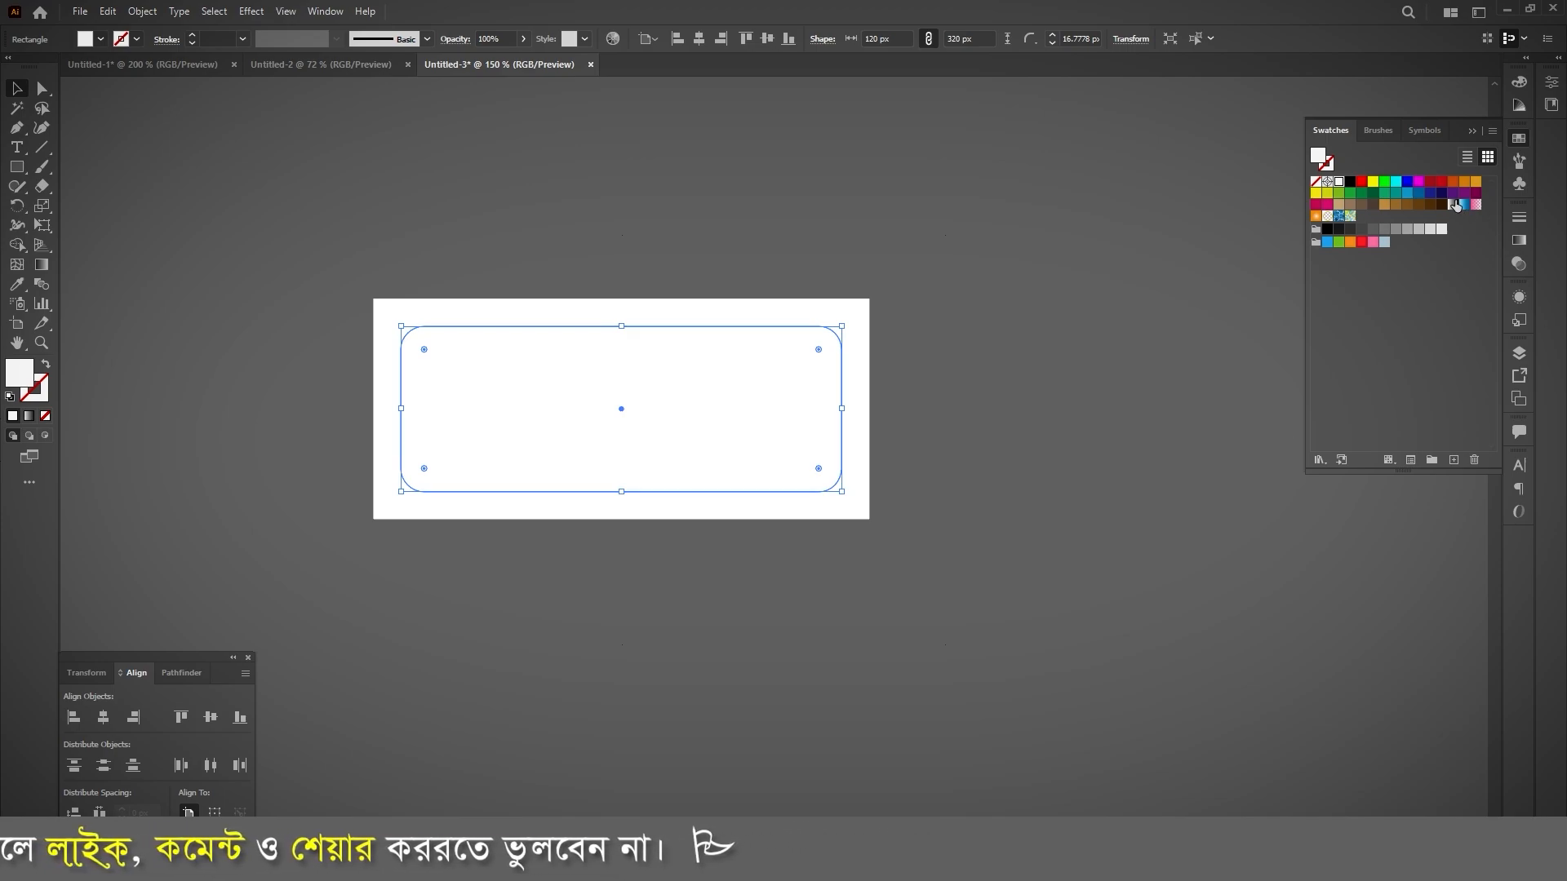
Step: Fill the inner rounded rectangle with dark red and raise its green value to 68 for the orange-red #c1442d
{"action": "left_click", "coordinate": [1428, 184]}
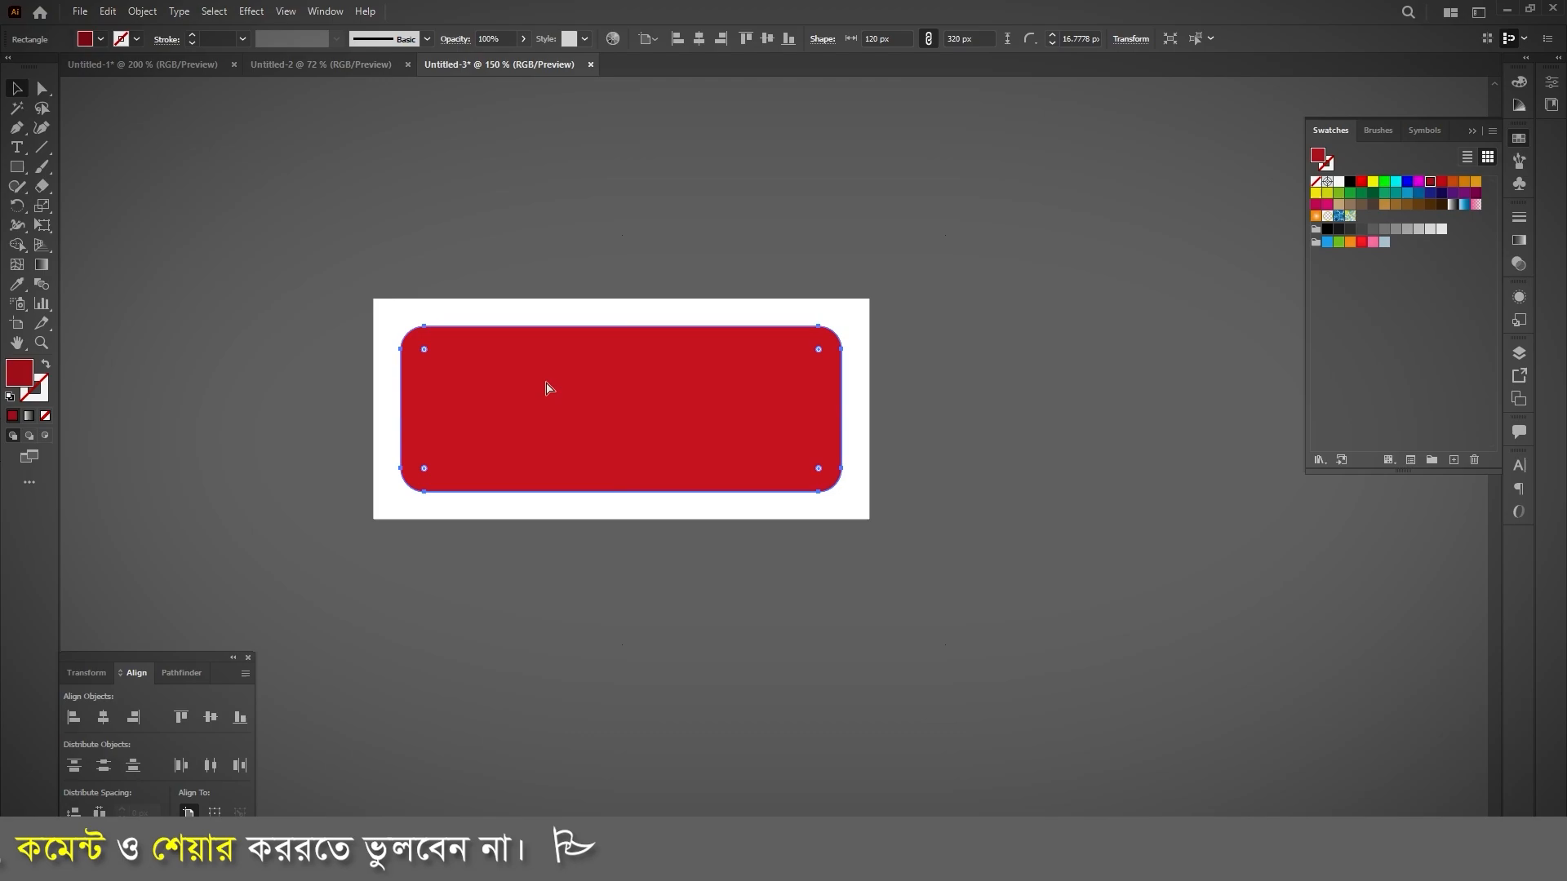
{"action": "scroll", "coordinate": [547, 388], "scroll_direction": "up", "scroll_amount": 2}
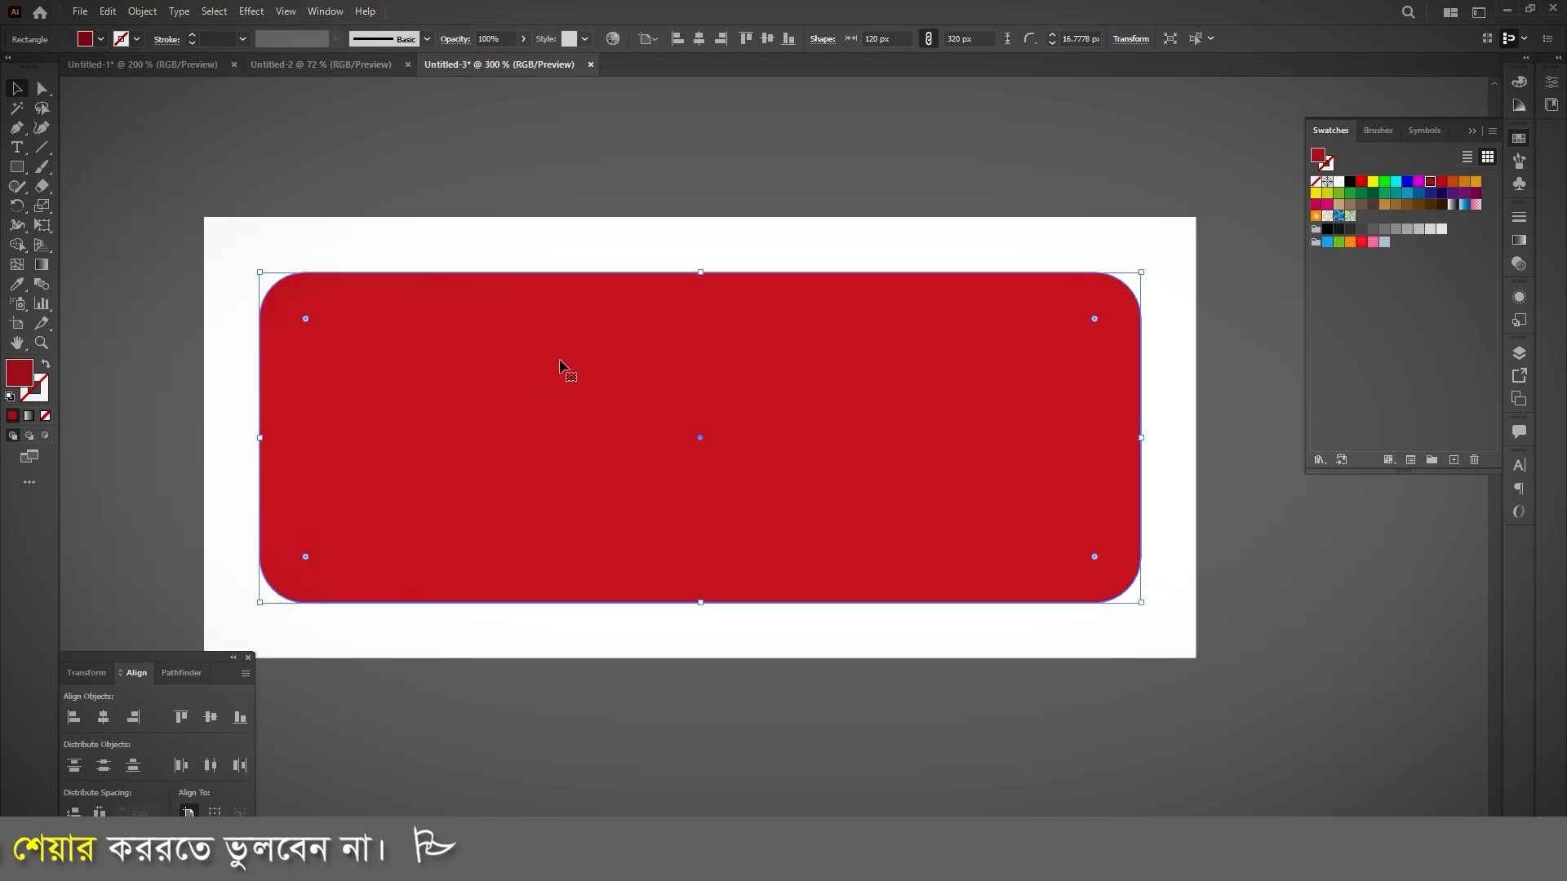
{"action": "left_click", "coordinate": [1522, 86]}
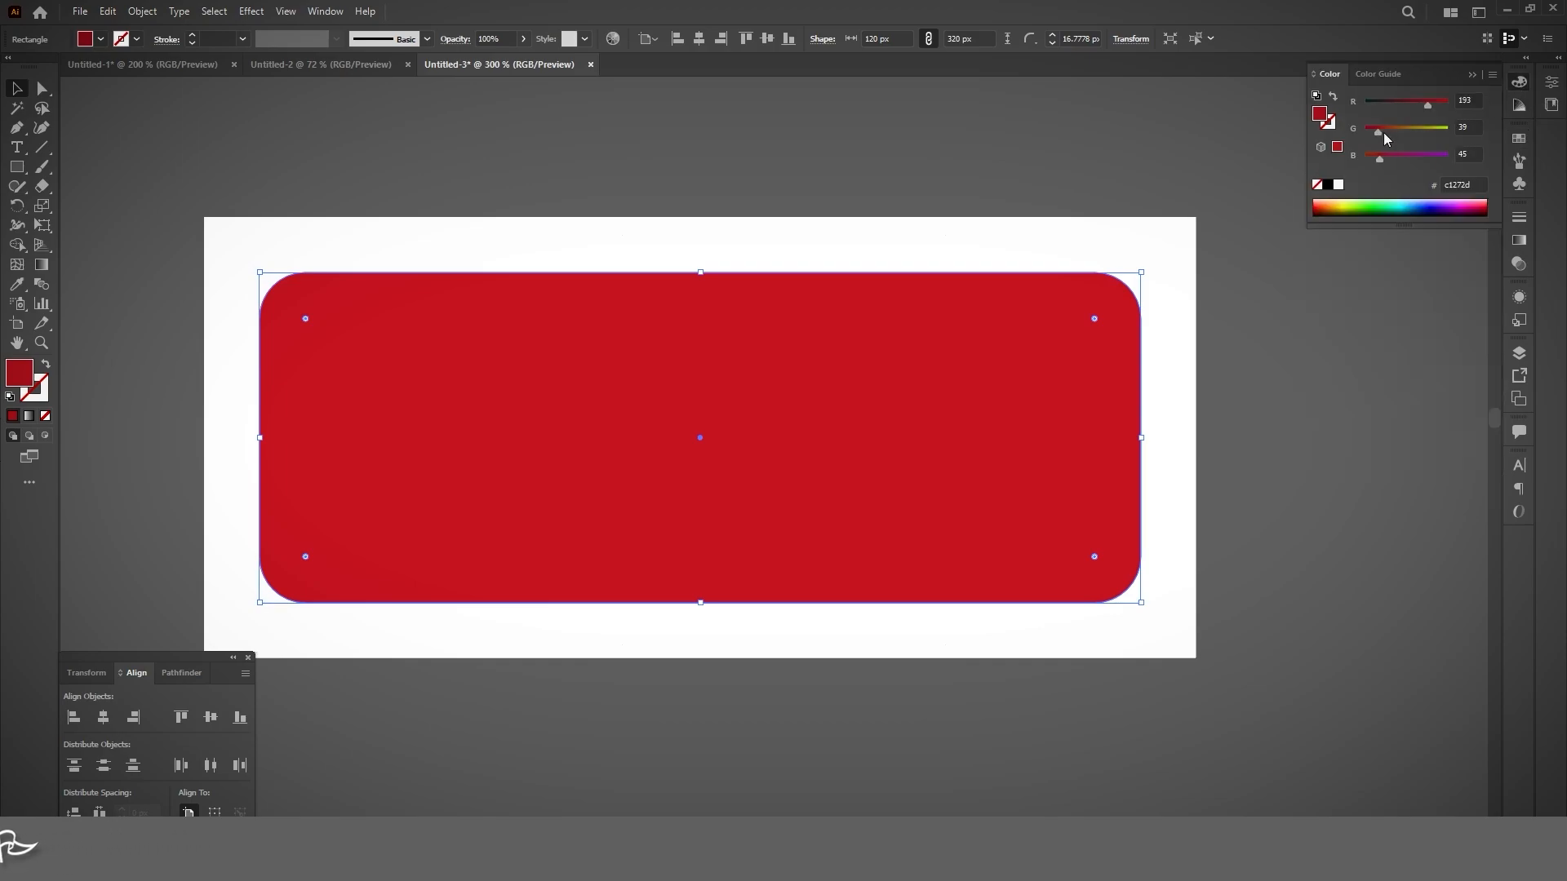
{"action": "left_click_drag", "start_coordinate": [1381, 134], "coordinate": [1387, 134]}
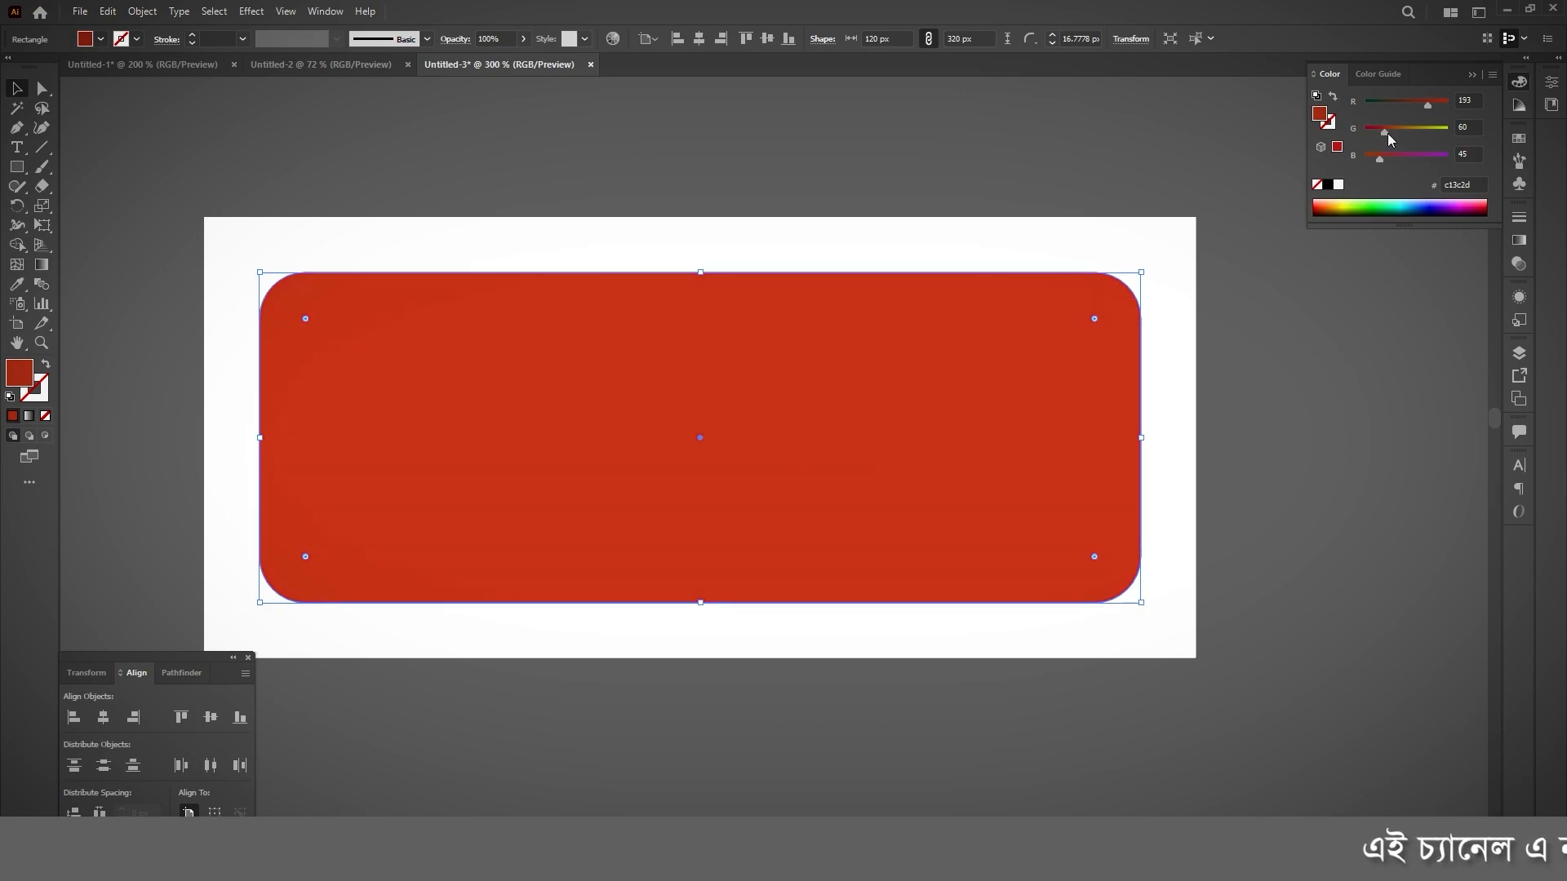
{"action": "left_click_drag", "start_coordinate": [1388, 134], "coordinate": [1389, 134]}
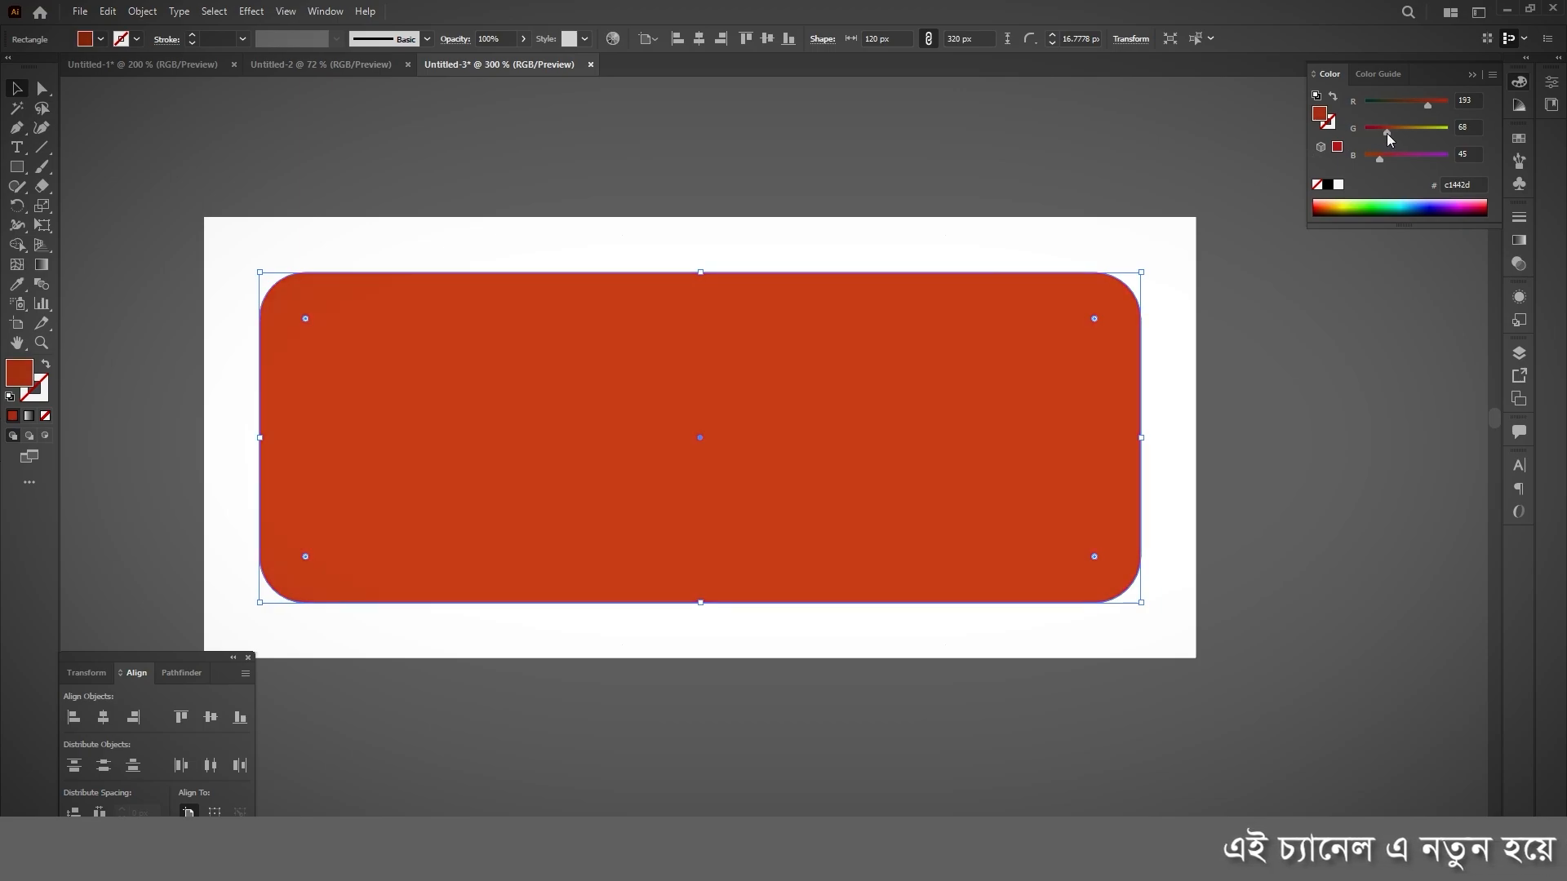
{"action": "key", "text": "ctrl+shift+a"}
{"action": "scroll", "coordinate": [540, 493], "scroll_direction": "down", "scroll_amount": 3}
{"action": "scroll", "coordinate": [539, 491], "scroll_direction": "up", "scroll_amount": 1}
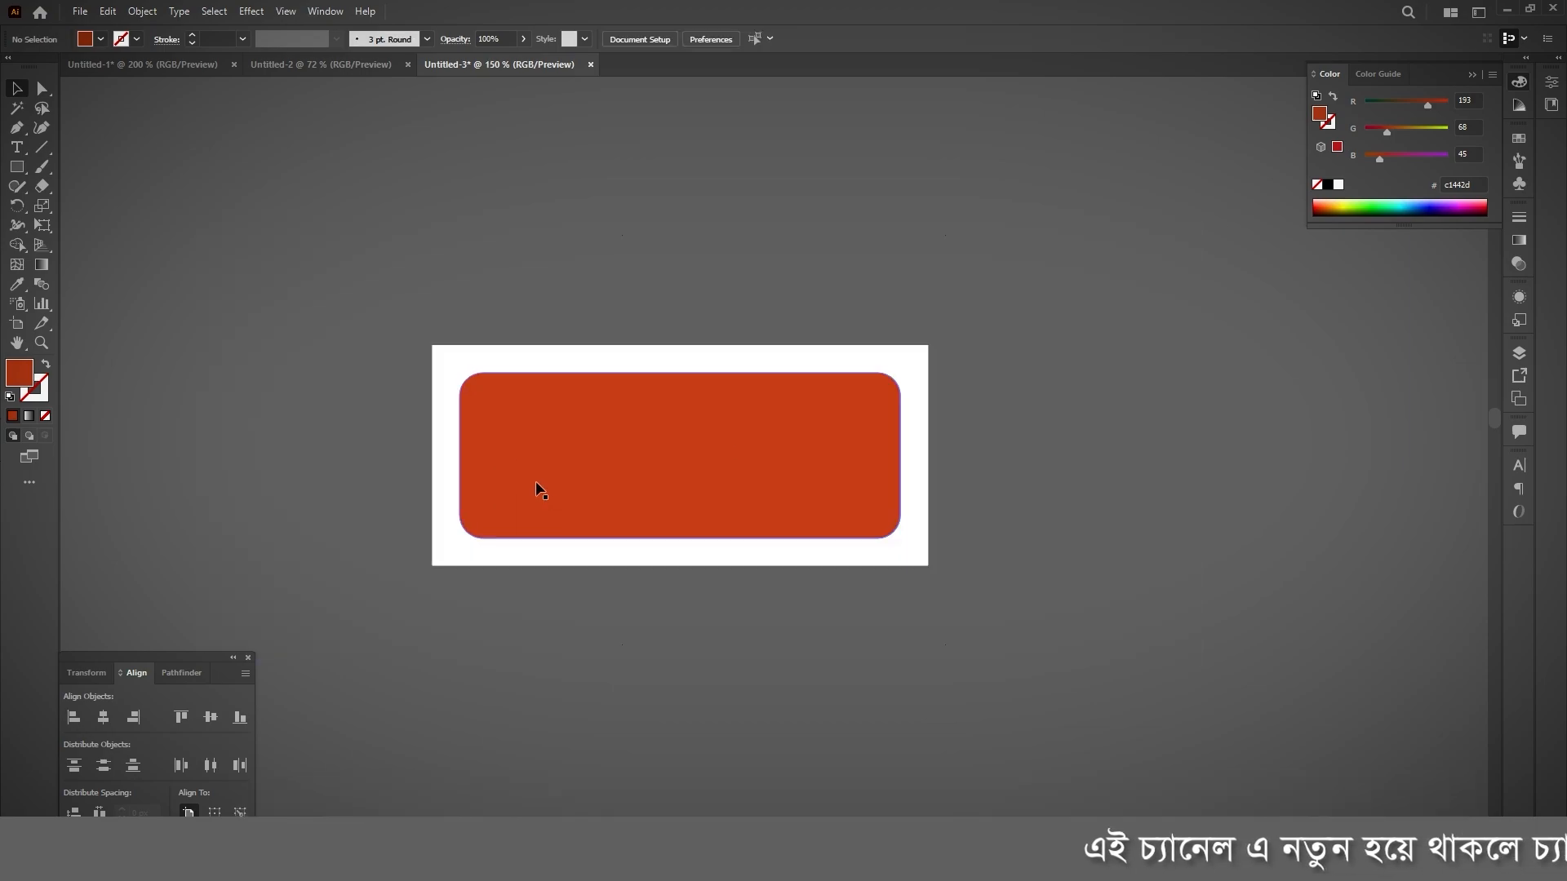
{"action": "left_click", "coordinate": [658, 437]}
{"action": "scroll", "coordinate": [846, 493], "scroll_direction": "up", "scroll_amount": 1}
{"action": "left_click", "coordinate": [605, 406]}
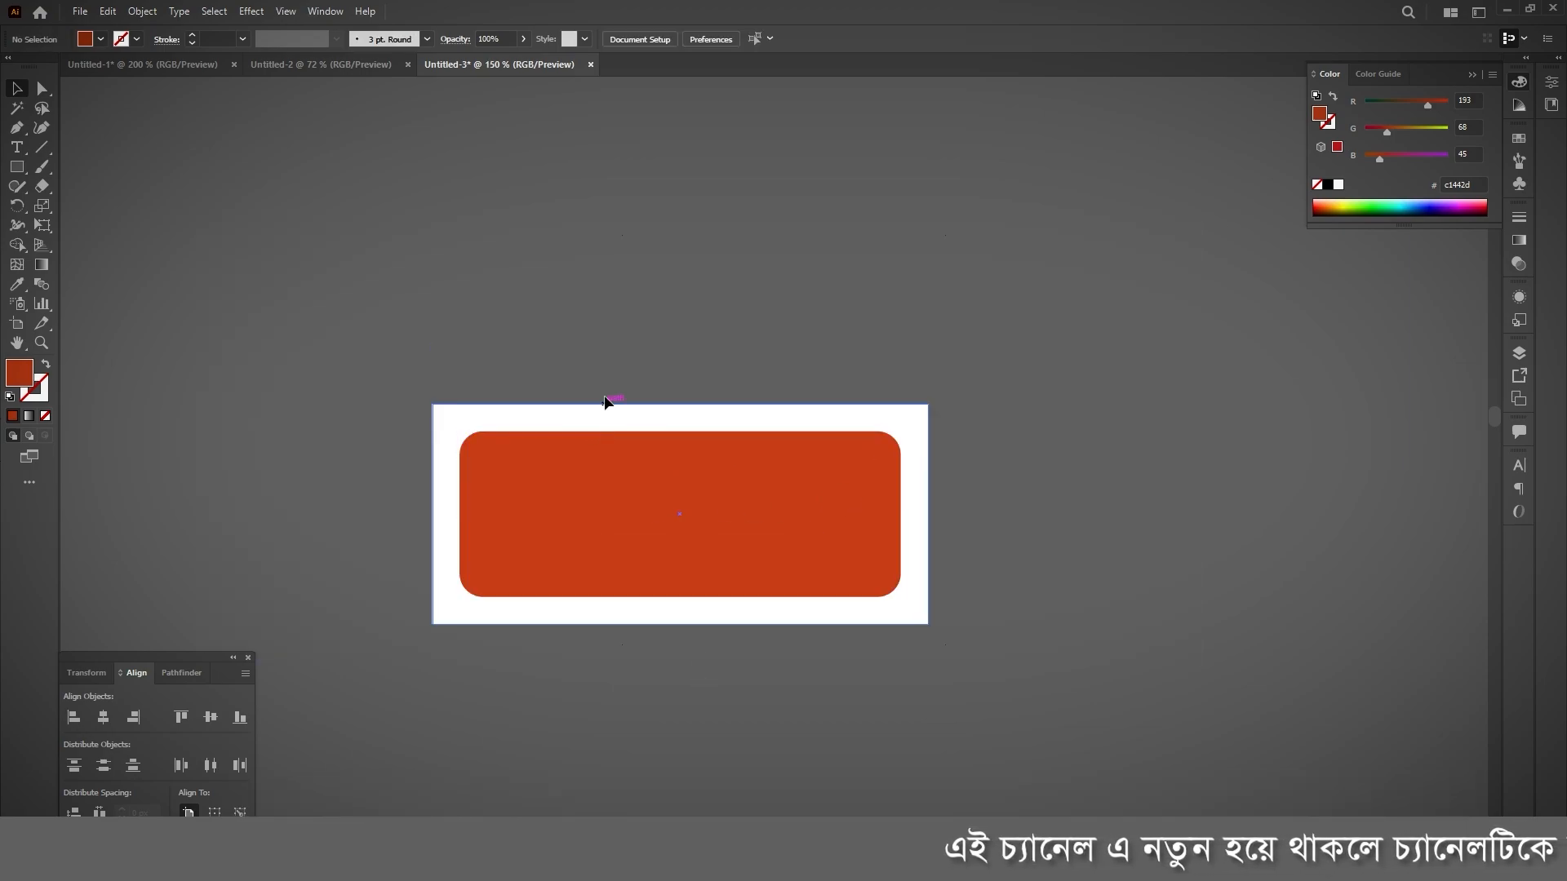
{"action": "scroll", "coordinate": [601, 467], "scroll_direction": "up", "scroll_amount": 1}
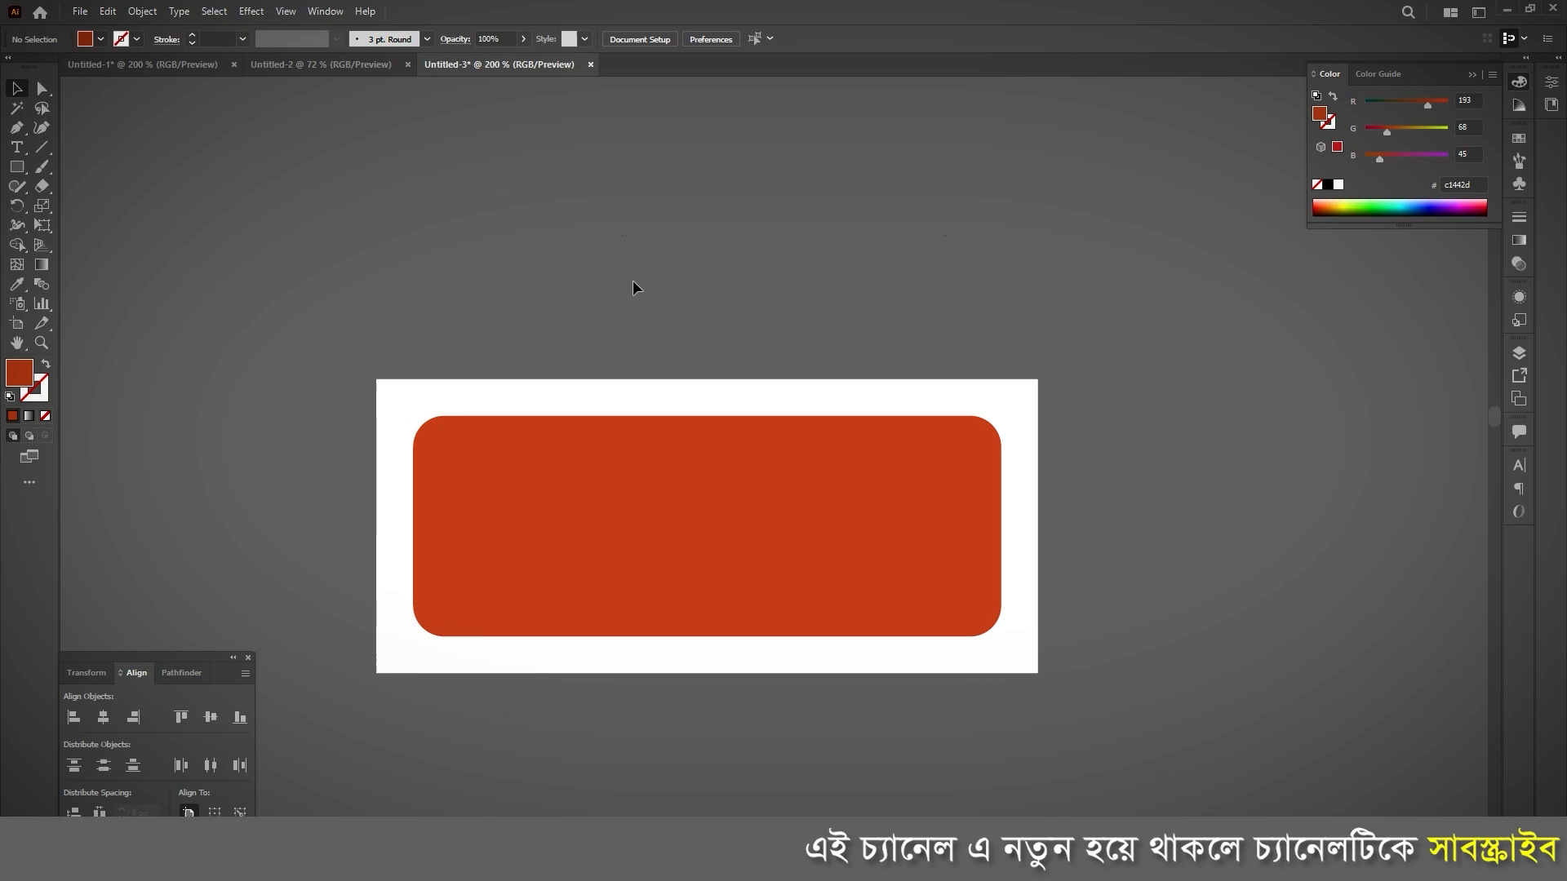
{"action": "left_click", "coordinate": [618, 501]}
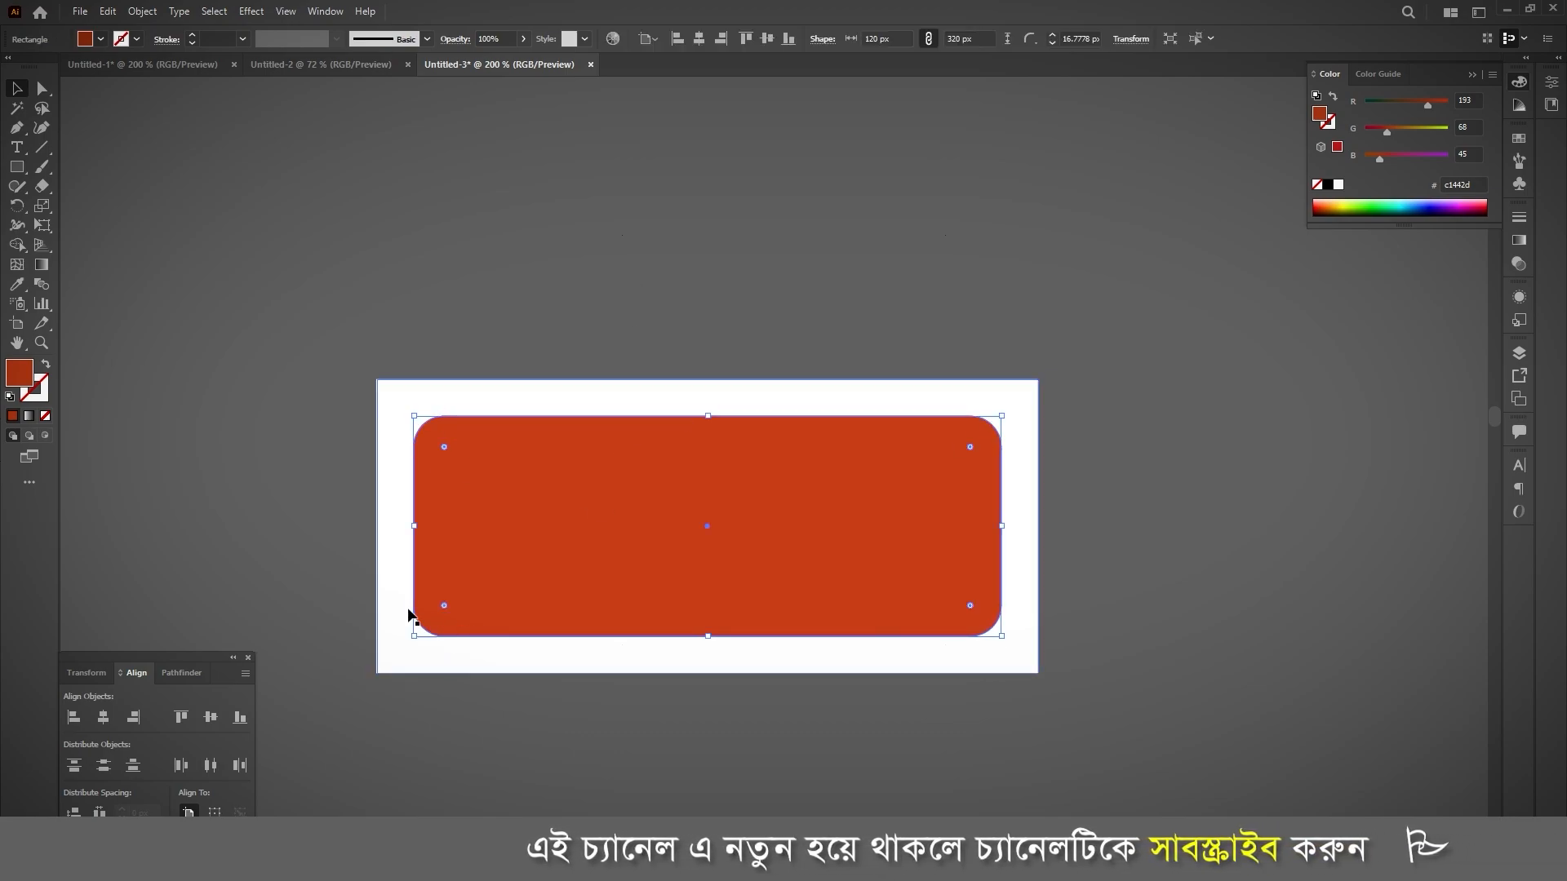
{"action": "left_click", "coordinate": [583, 262]}
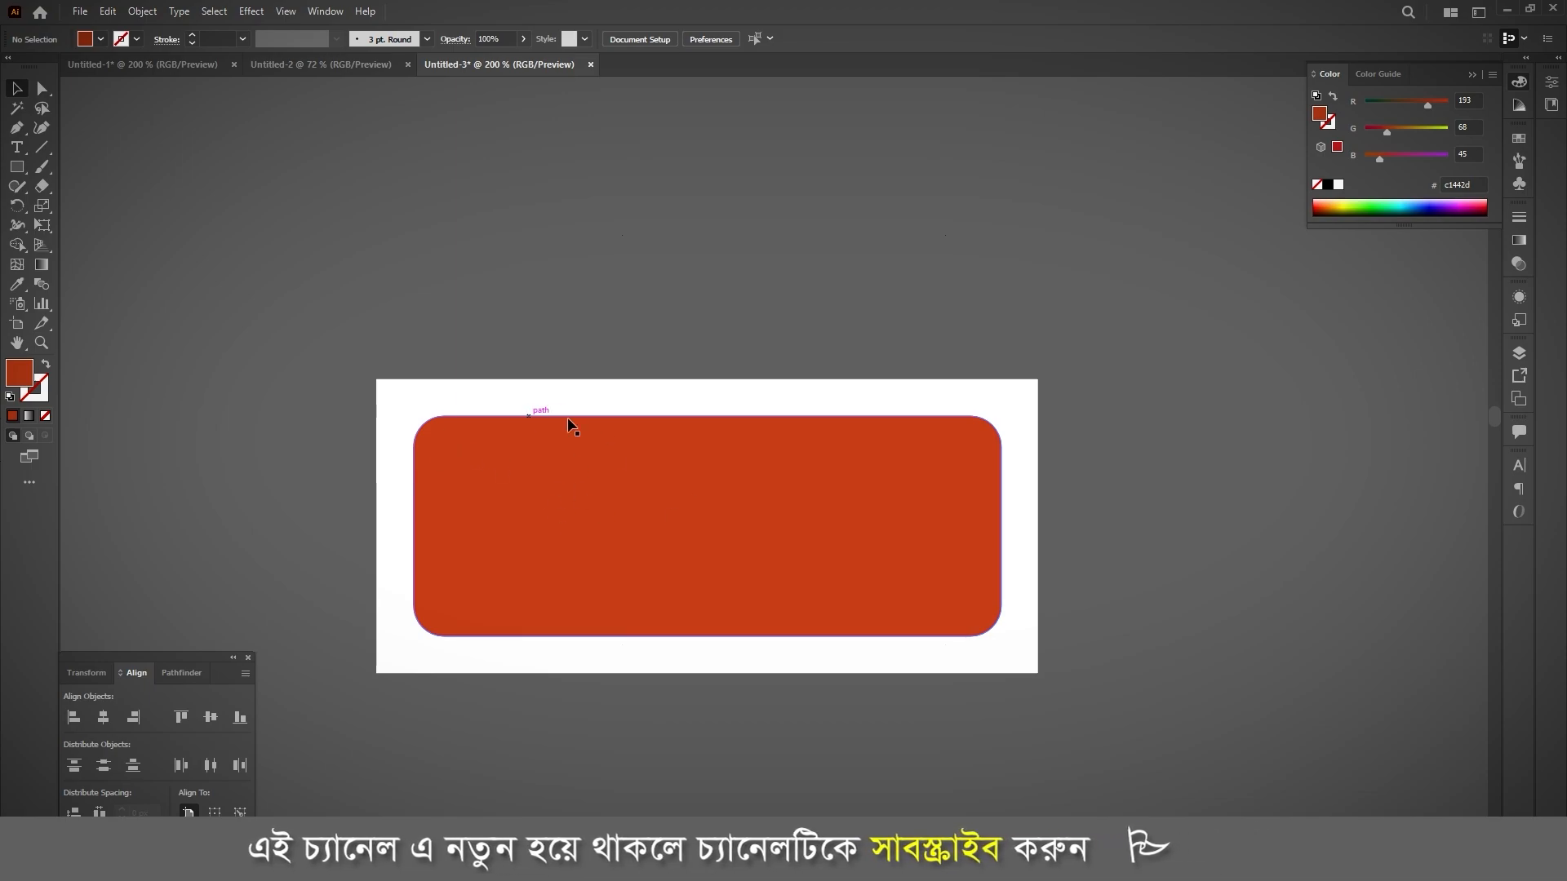
Step: Apply a Roughen effect to the orange-red rounded rectangle, using an absolute size, reduced detail and smooth points
{"action": "left_click", "coordinate": [524, 519]}
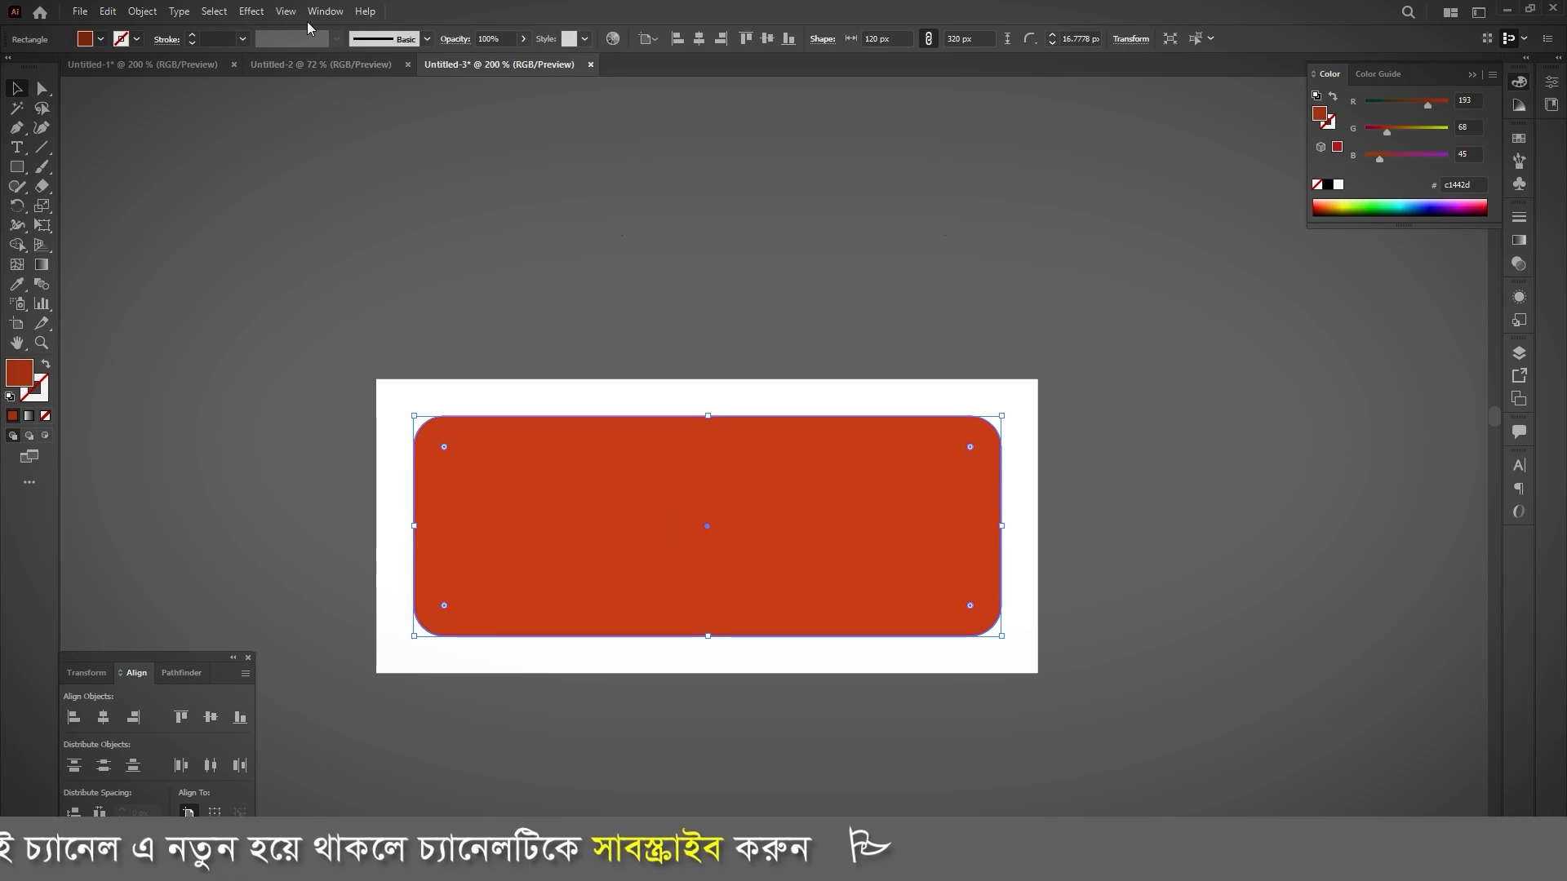
{"action": "left_click", "coordinate": [250, 12]}
{"action": "mouse_move", "coordinate": [307, 147]}
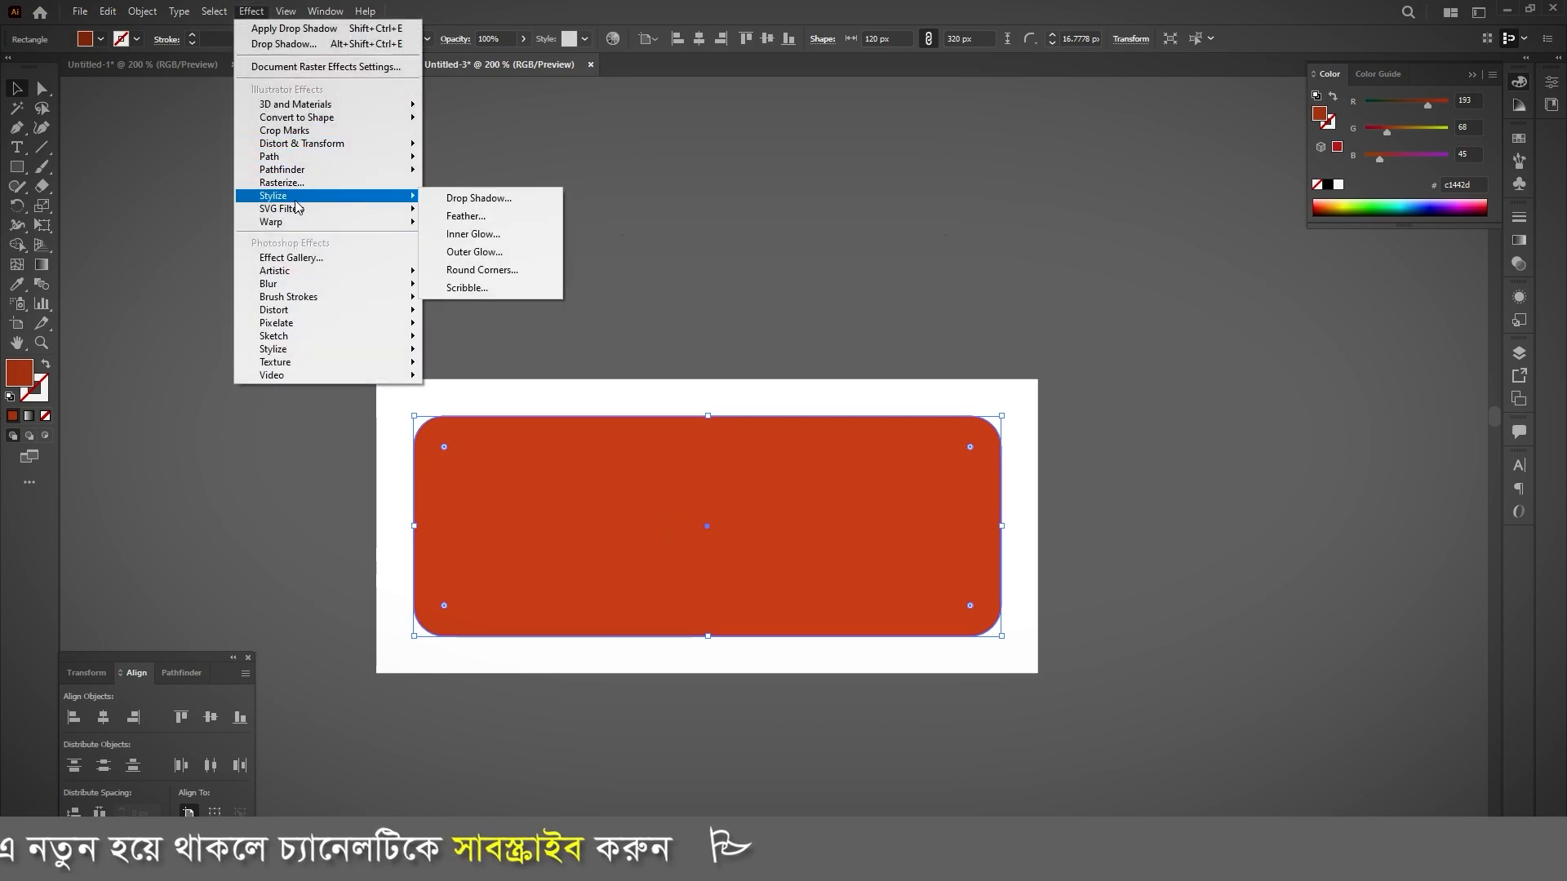
{"action": "left_click", "coordinate": [469, 182]}
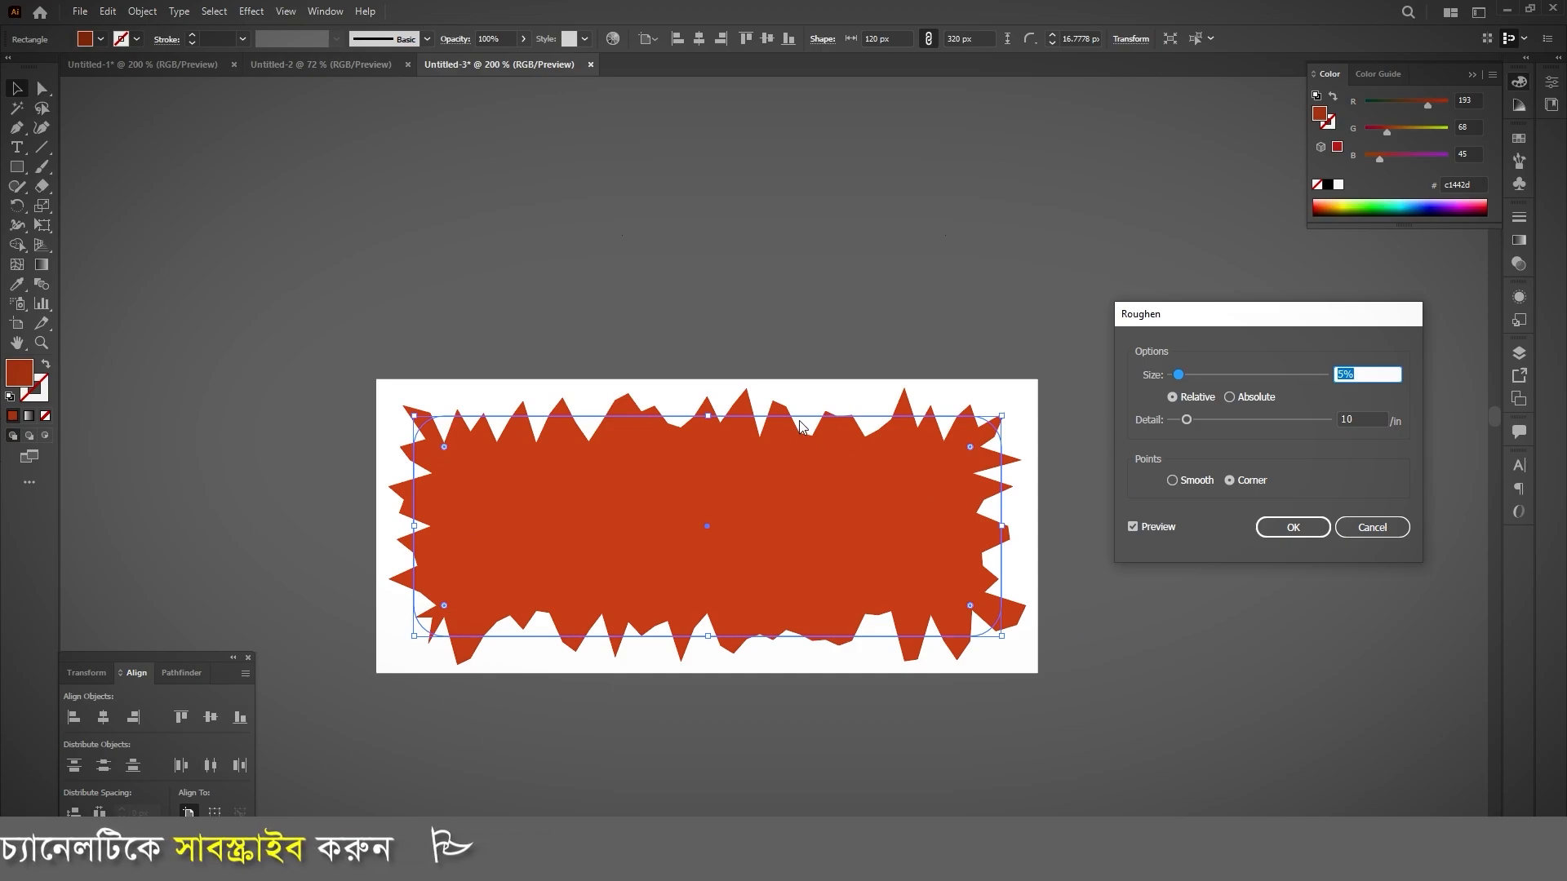
{"action": "left_click_drag", "start_coordinate": [1260, 317], "coordinate": [654, 126]}
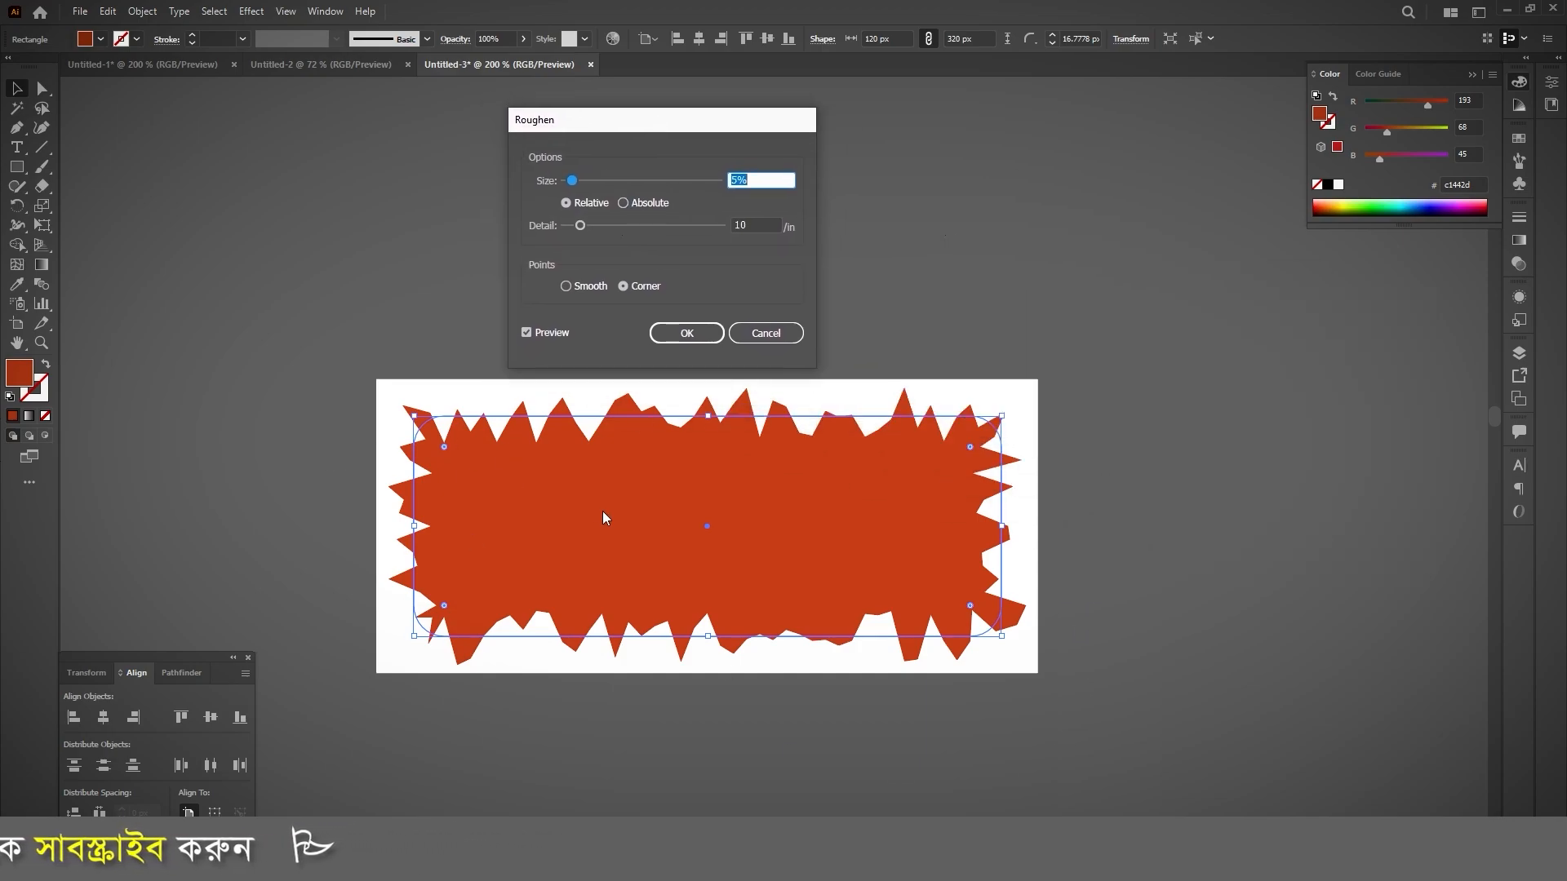
{"action": "left_click", "coordinate": [624, 204]}
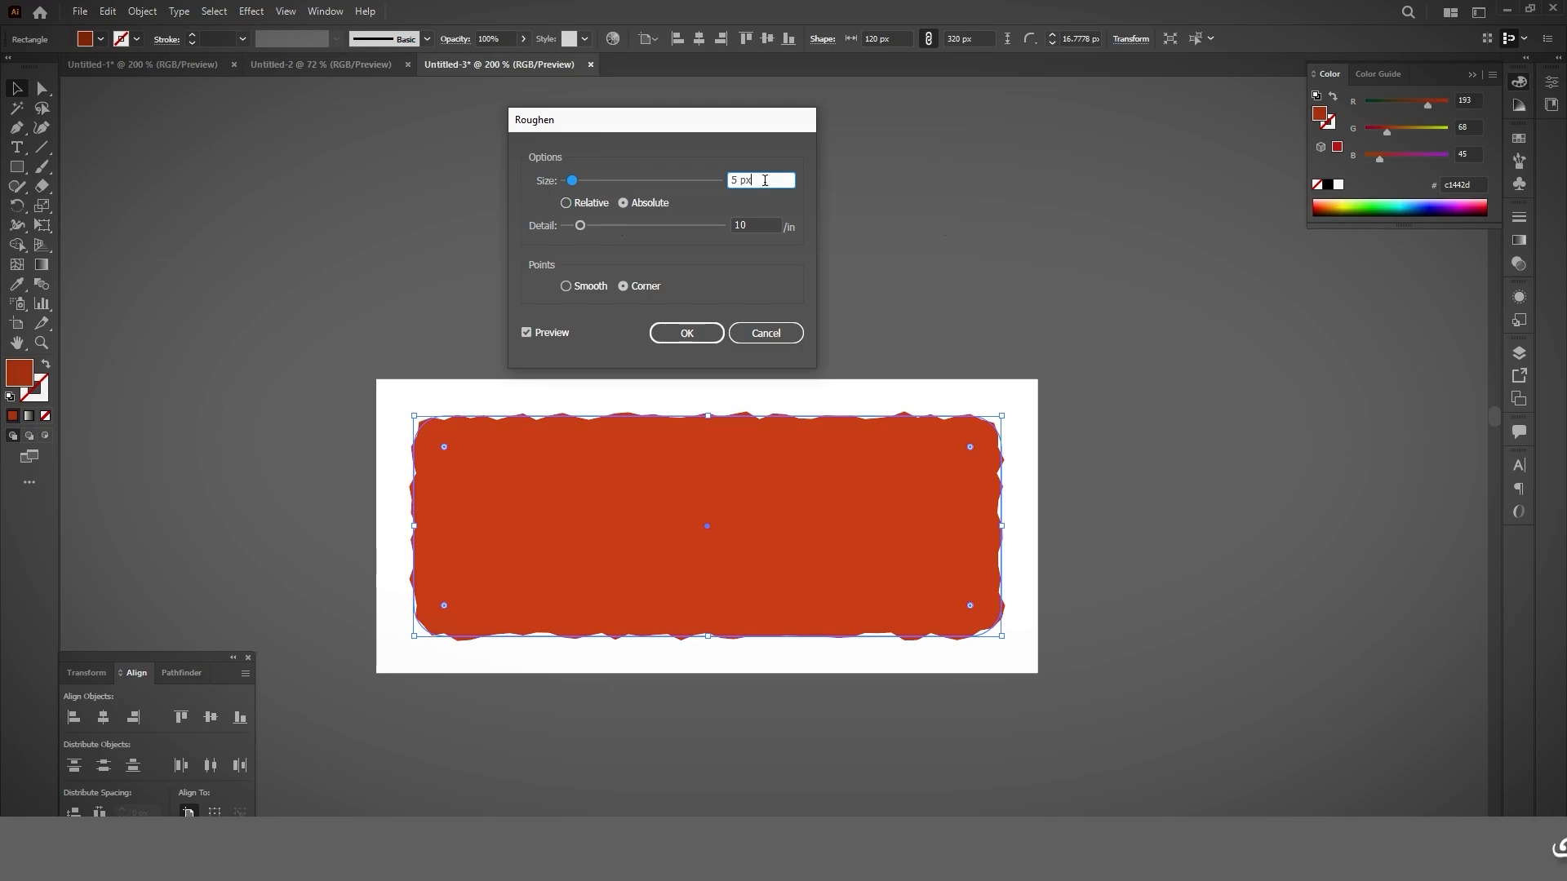
{"action": "left_click", "coordinate": [579, 232]}
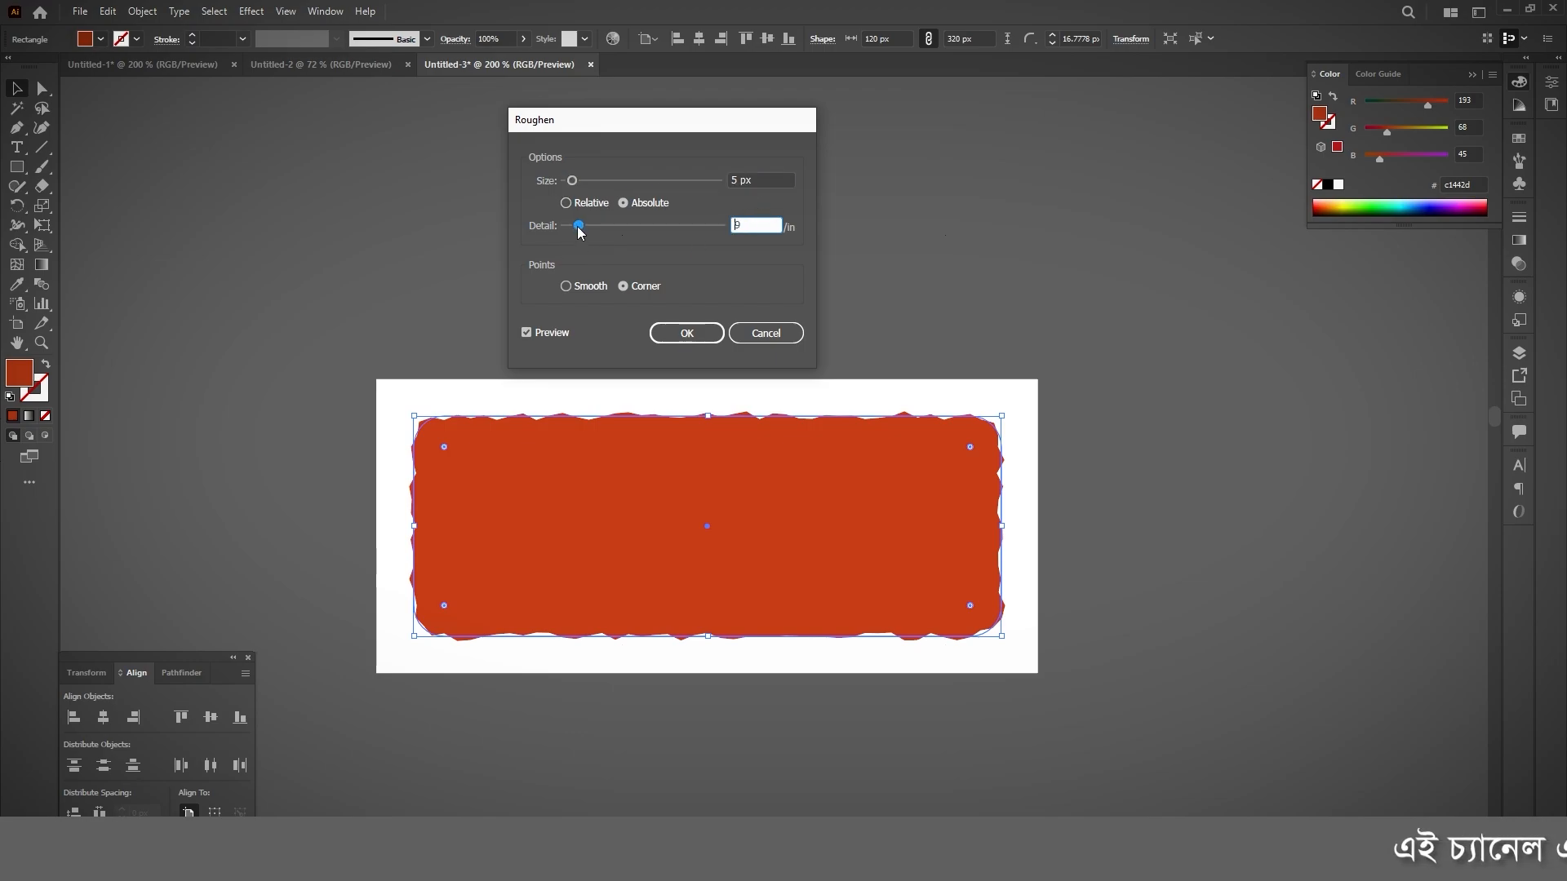
{"action": "left_click_drag", "start_coordinate": [570, 229], "coordinate": [568, 182]}
{"action": "left_click", "coordinate": [570, 288]}
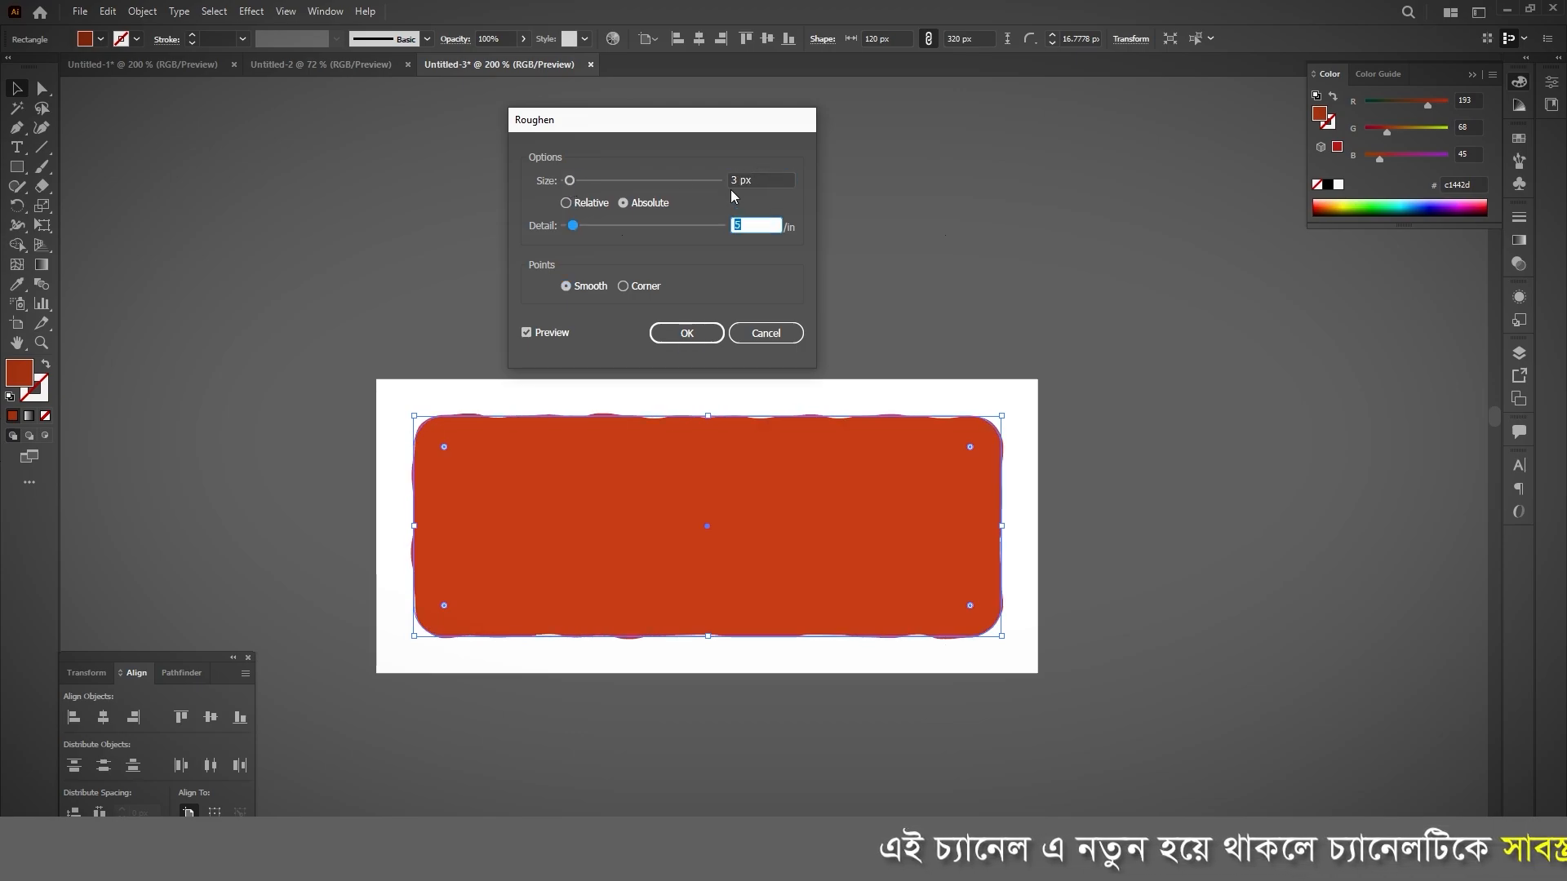
{"action": "left_click", "coordinate": [684, 333]}
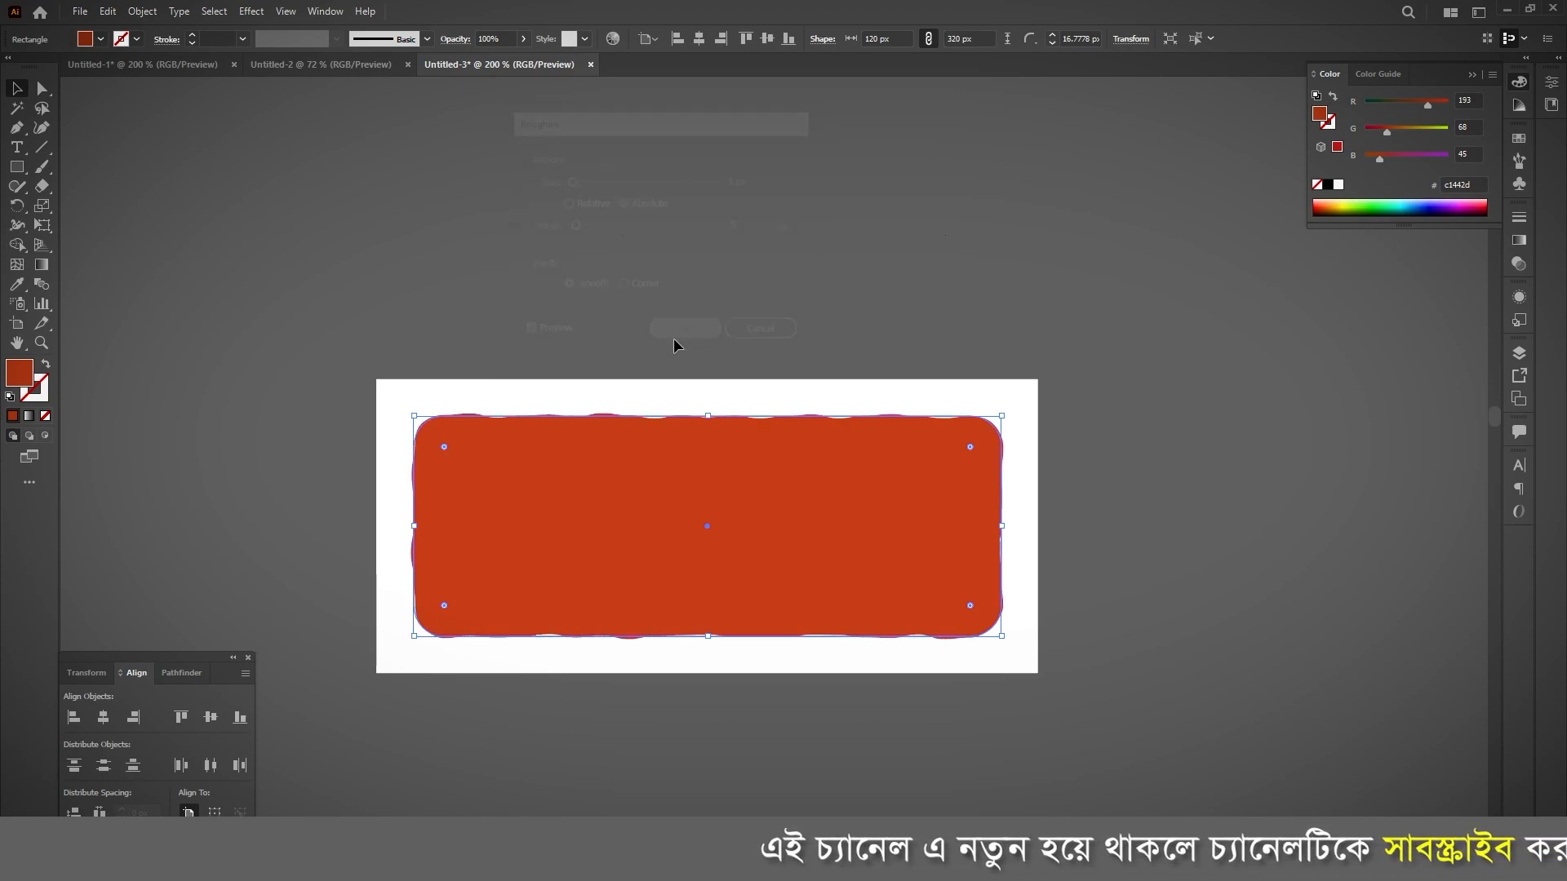
{"action": "left_click", "coordinate": [1076, 384]}
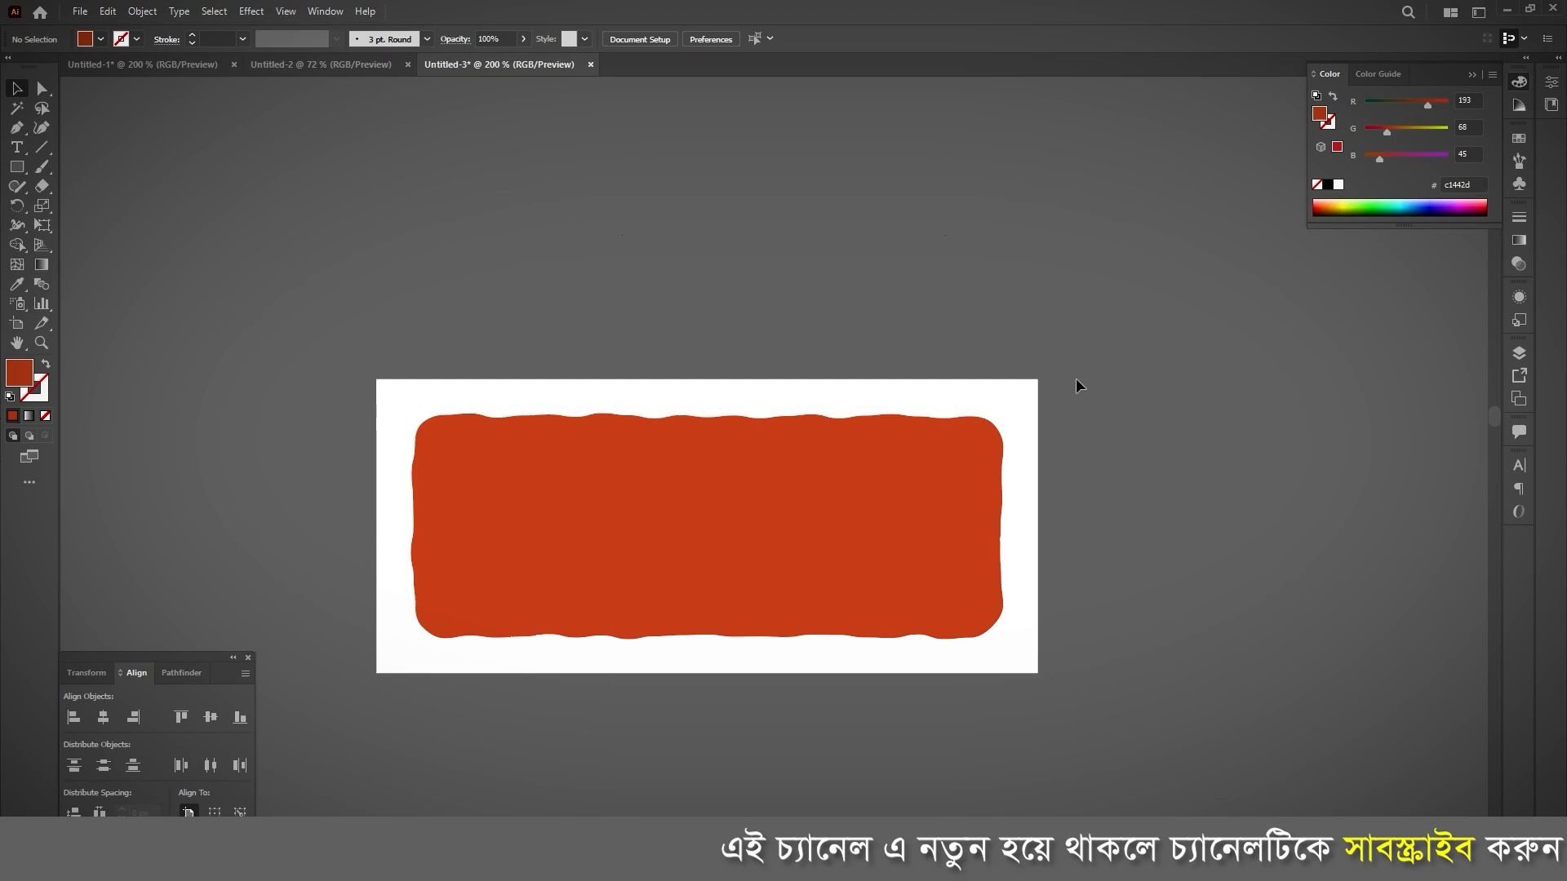
Step: Expand the appearance of the roughened orange-red shape into a plain path
{"action": "left_click", "coordinate": [615, 523]}
{"action": "left_click", "coordinate": [142, 12]}
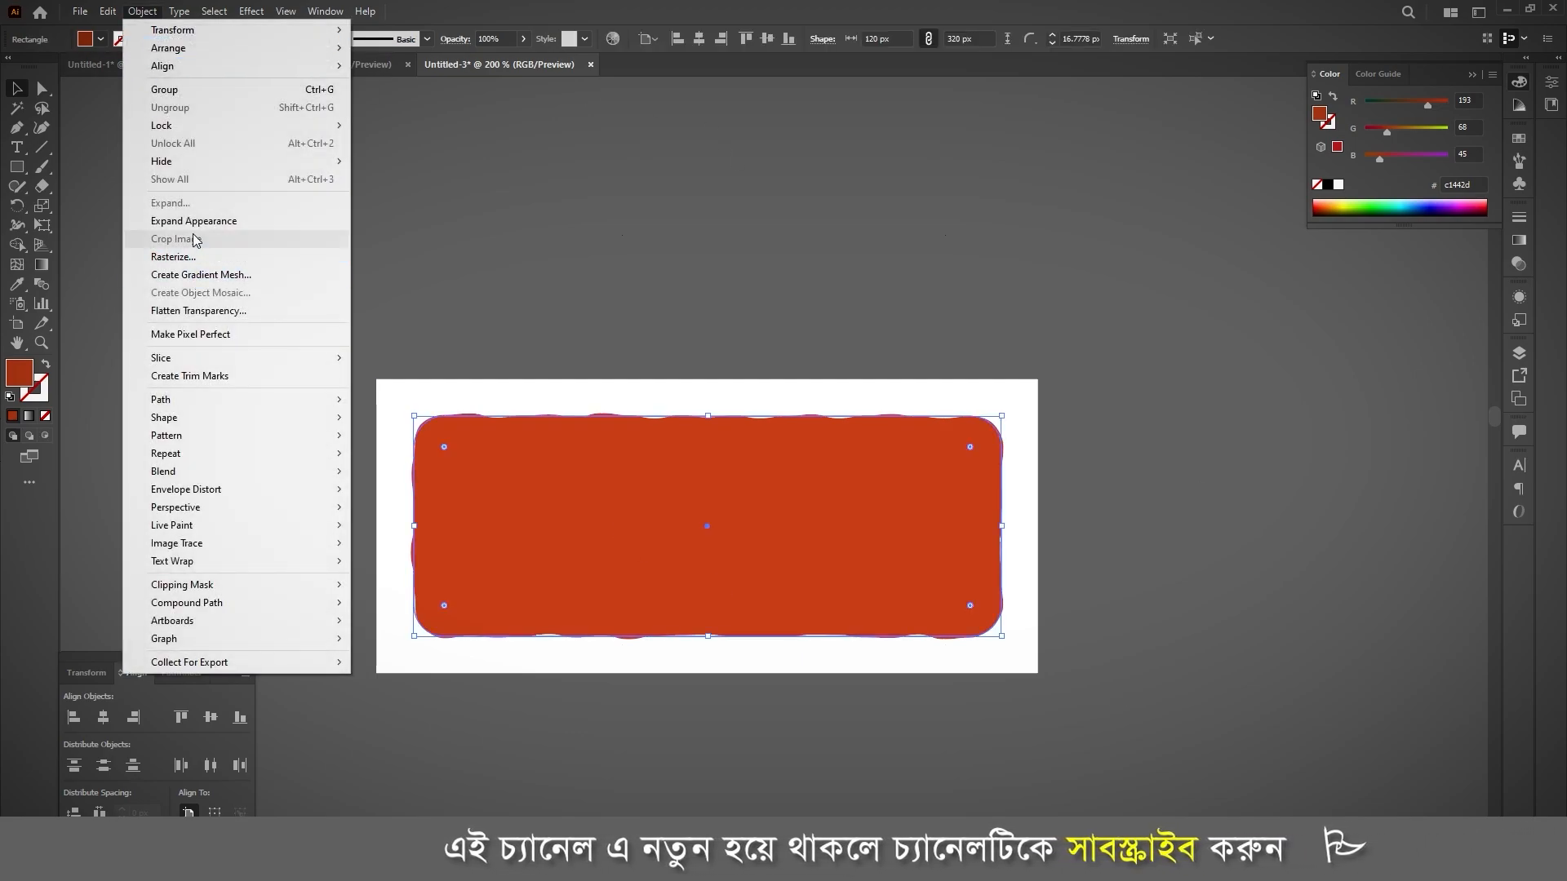
{"action": "left_click", "coordinate": [237, 220]}
{"action": "left_click", "coordinate": [605, 253]}
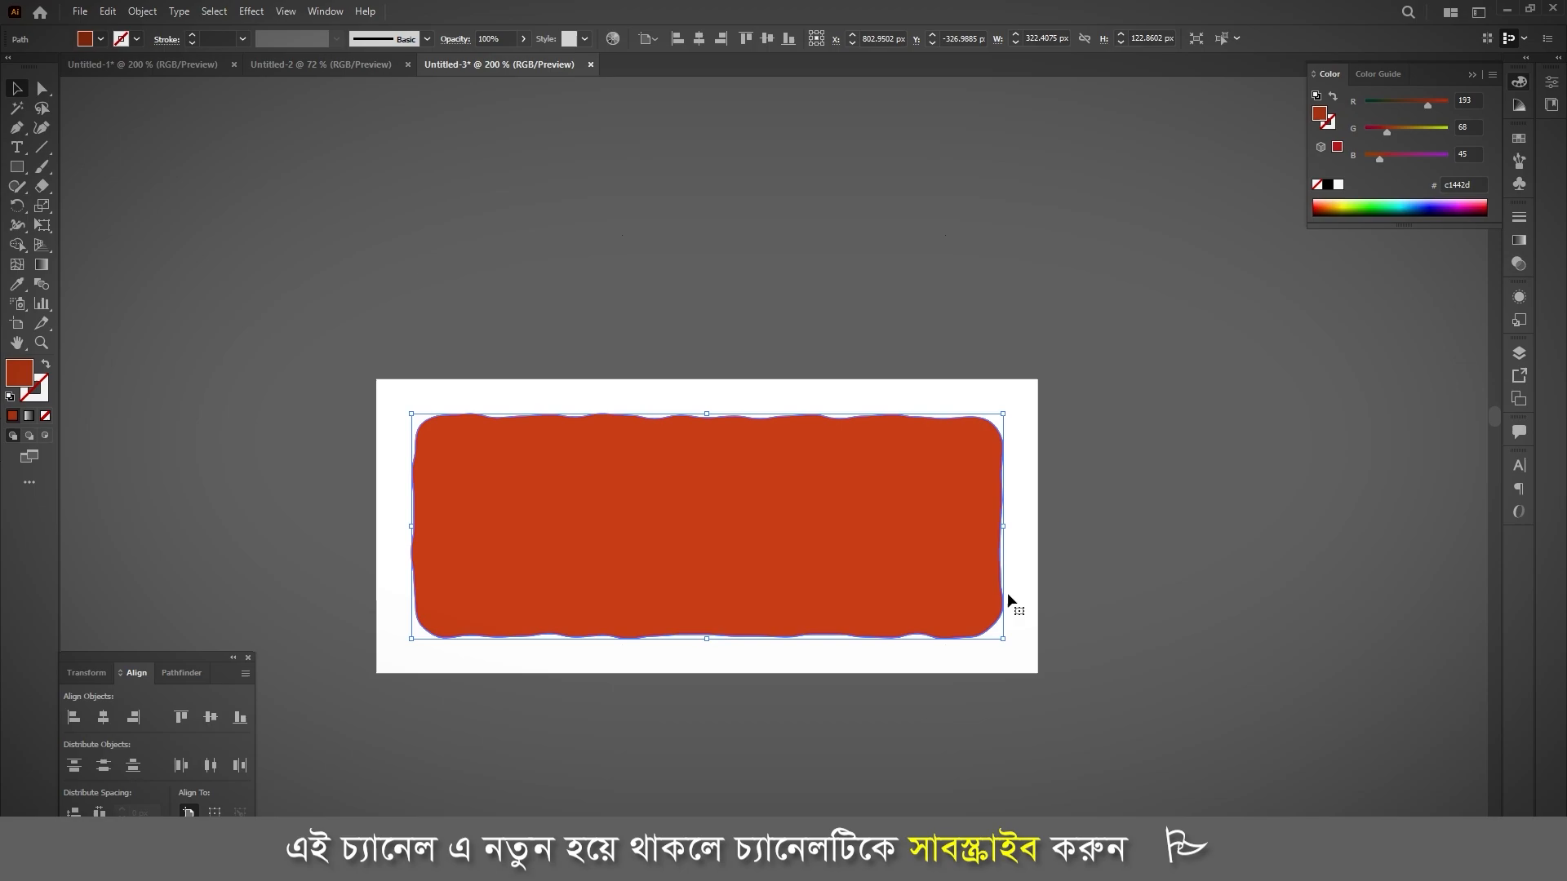
Step: Cut the roughened shape out of the white rectangle with Pathfinder, keeping both pieces, and reposition the resulting group on the canvas
{"action": "scroll", "coordinate": [678, 427], "scroll_direction": "down", "scroll_amount": 1}
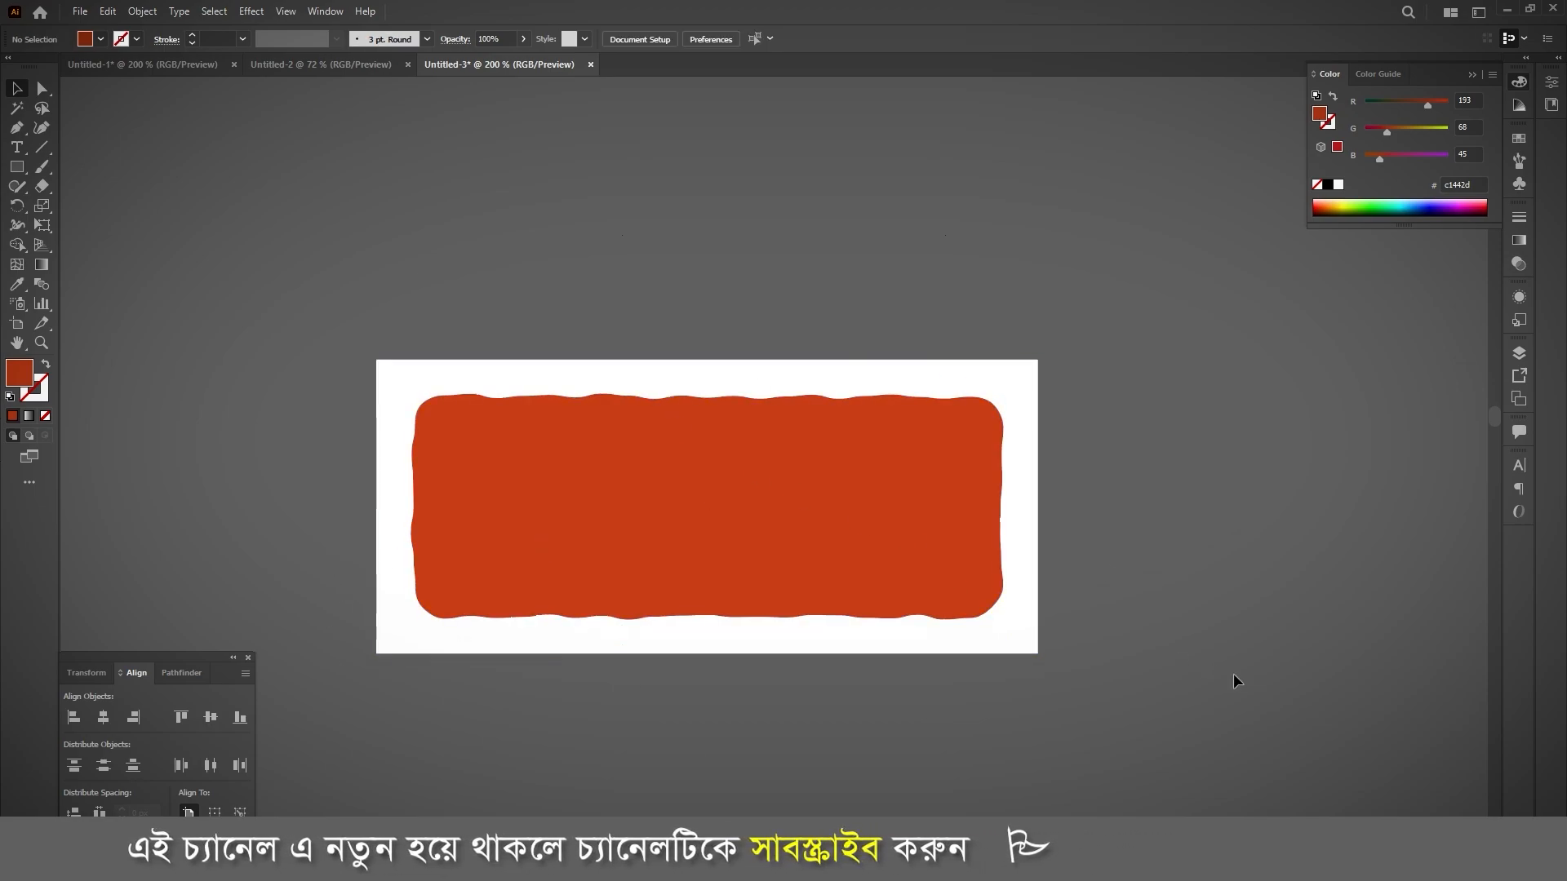
{"action": "key", "text": "ctrl+a"}
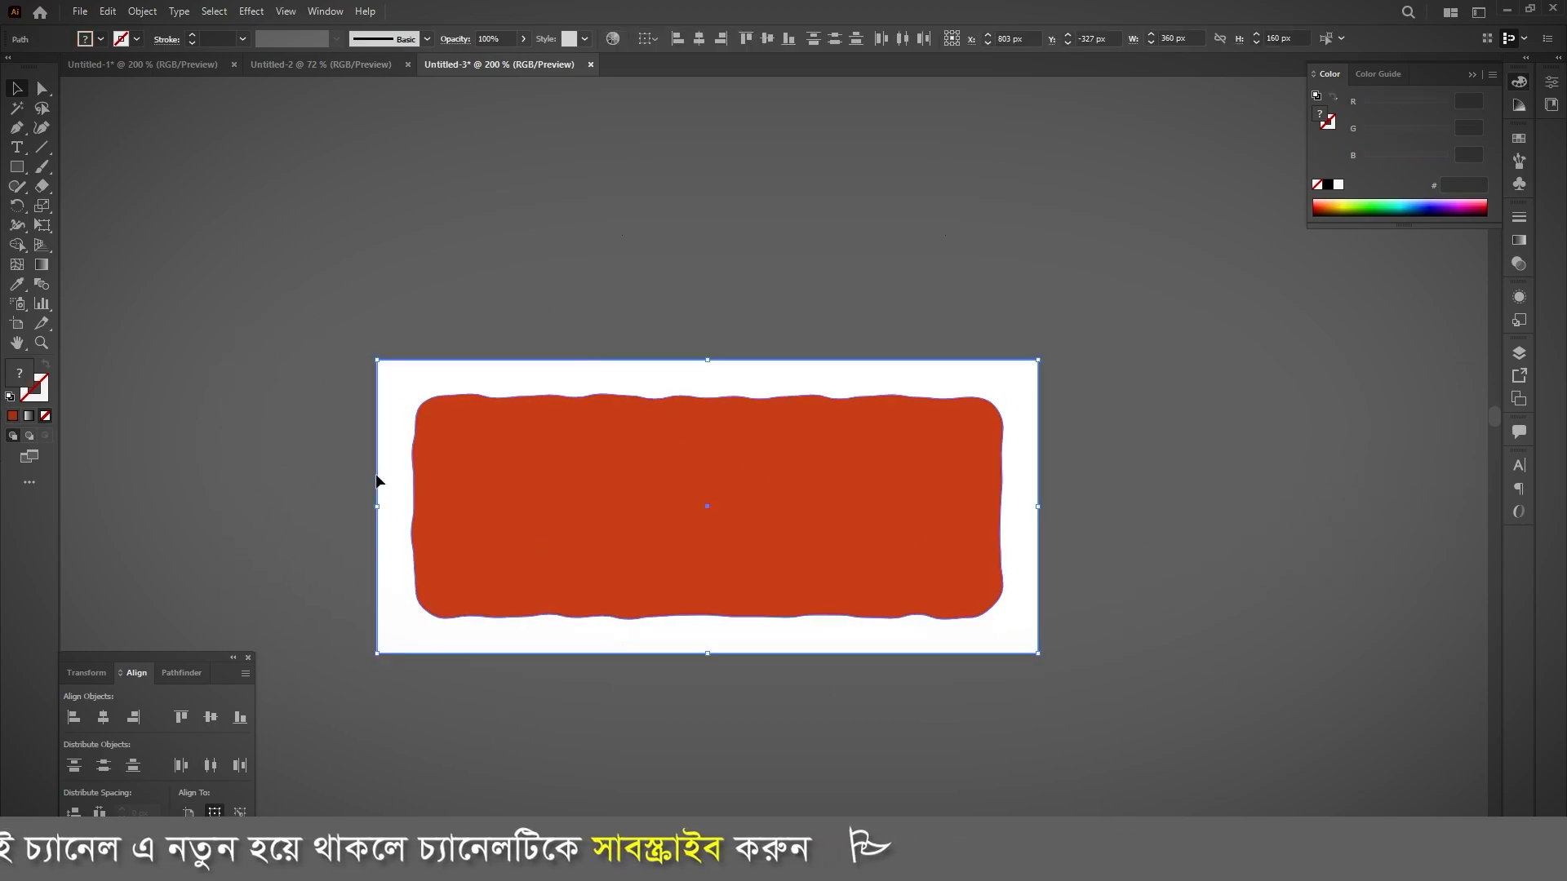
{"action": "left_click", "coordinate": [180, 673]}
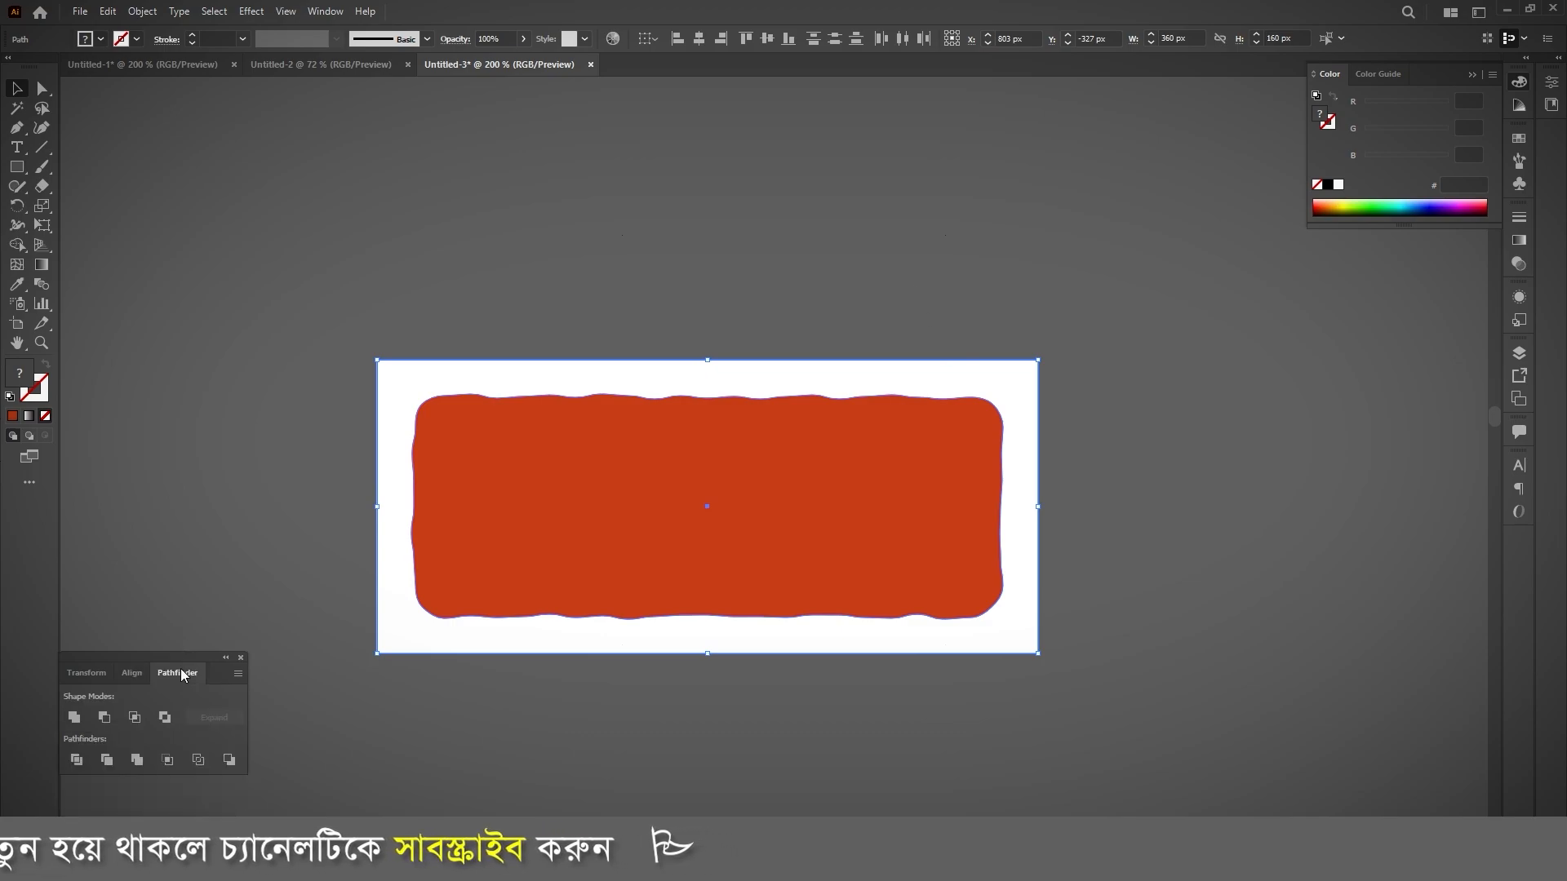
{"action": "left_click", "coordinate": [486, 718]}
{"action": "left_click_drag", "start_coordinate": [488, 633], "coordinate": [797, 693]}
{"action": "left_click_drag", "start_coordinate": [719, 427], "coordinate": [398, 221]}
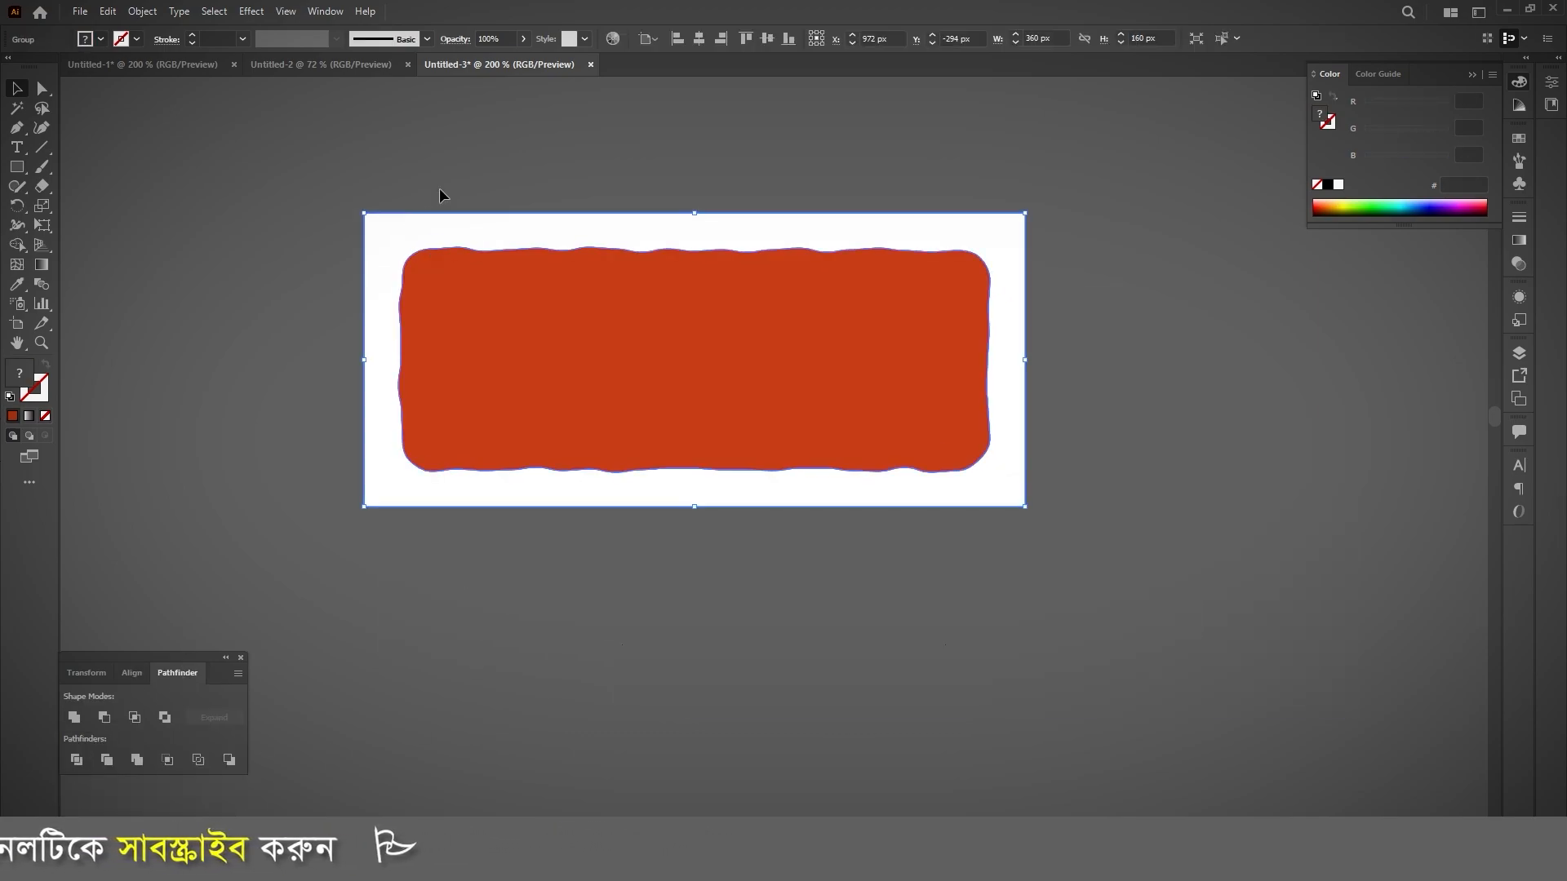
Step: Try pulling the white frame away from the orange-red shape with Direct Selection, and undo the move
{"action": "left_click", "coordinate": [490, 181]}
{"action": "key", "text": "a"}
{"action": "left_click_drag", "start_coordinate": [506, 233], "coordinate": [623, 227]}
{"action": "key", "text": "ctrl+z"}
{"action": "key", "text": "ctrl+z"}
{"action": "key", "text": "v"}
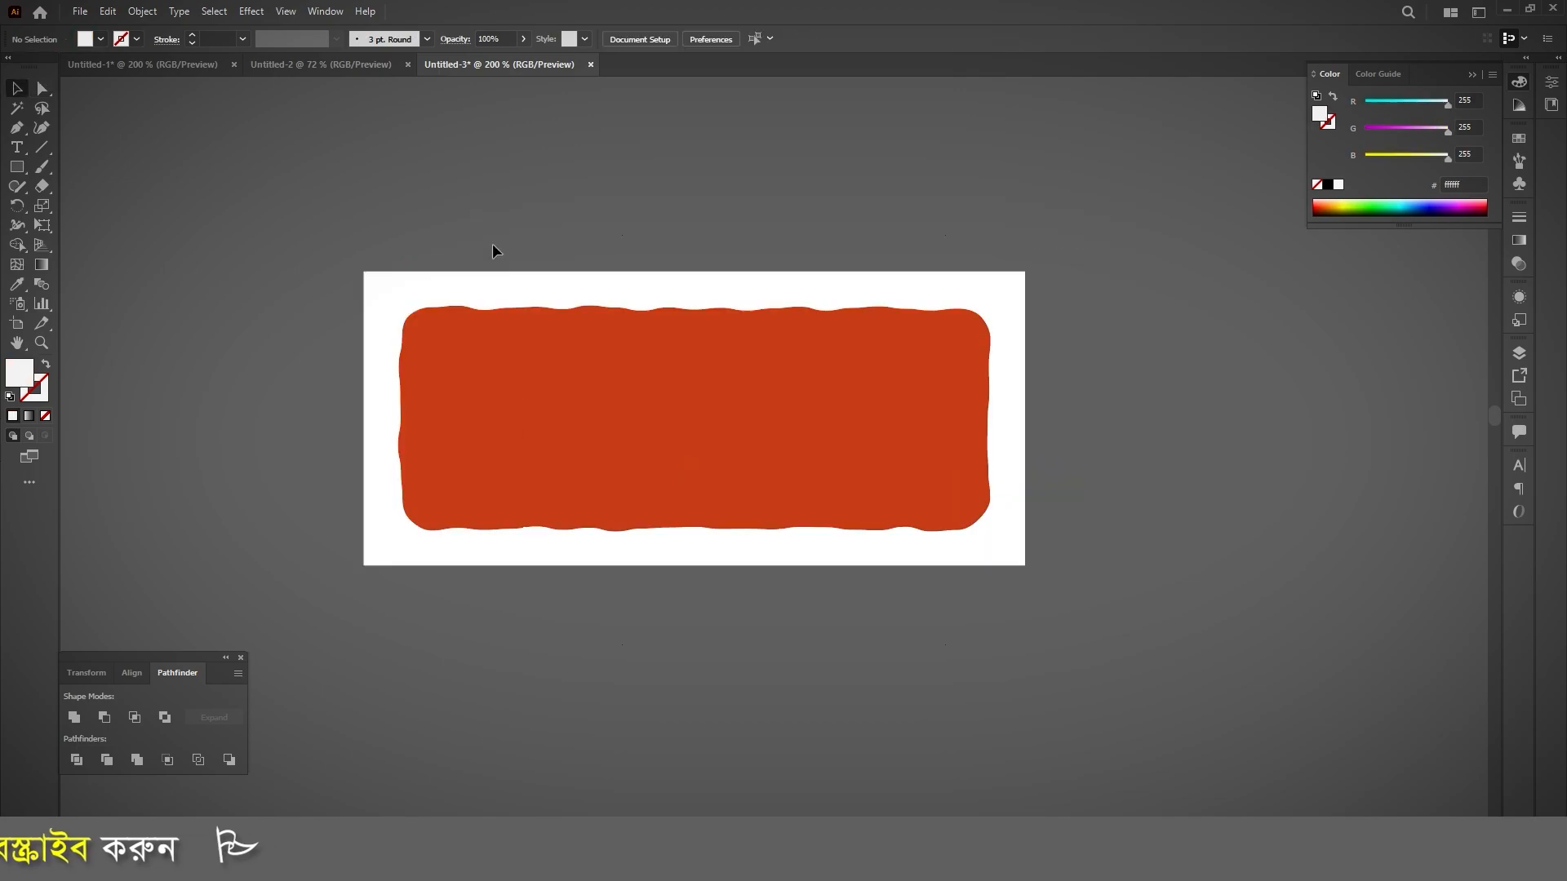
{"action": "key", "text": "a"}
{"action": "left_click_drag", "start_coordinate": [522, 287], "coordinate": [587, 241]}
{"action": "key", "text": "ctrl+z"}
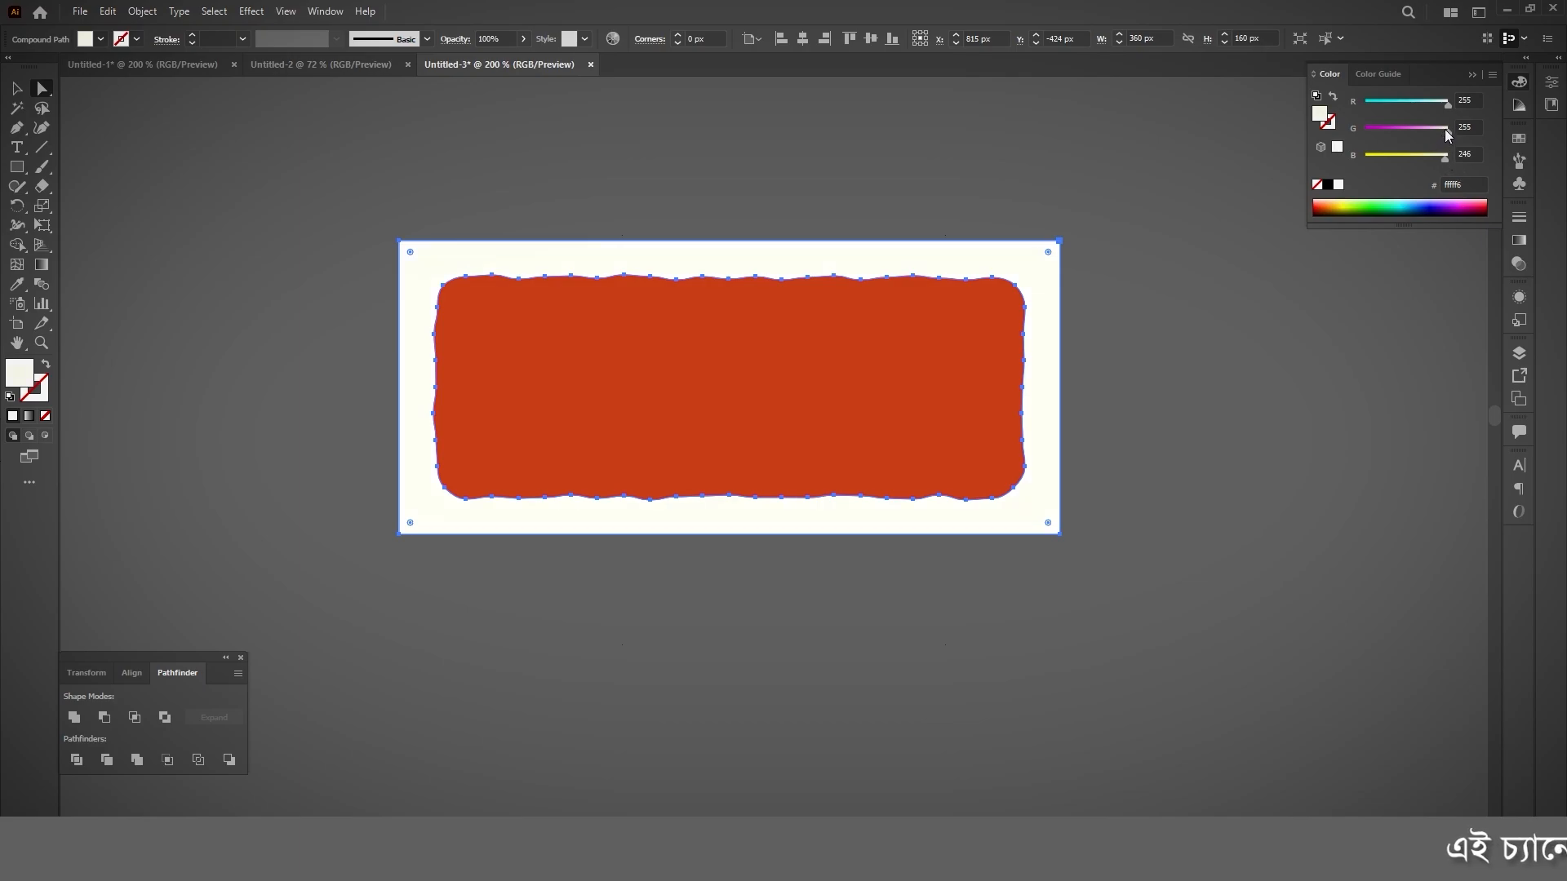
Step: Recolour the white frame to the pale tint #eff8f6 and deselect it
{"action": "left_click_drag", "start_coordinate": [1448, 129], "coordinate": [1443, 104]}
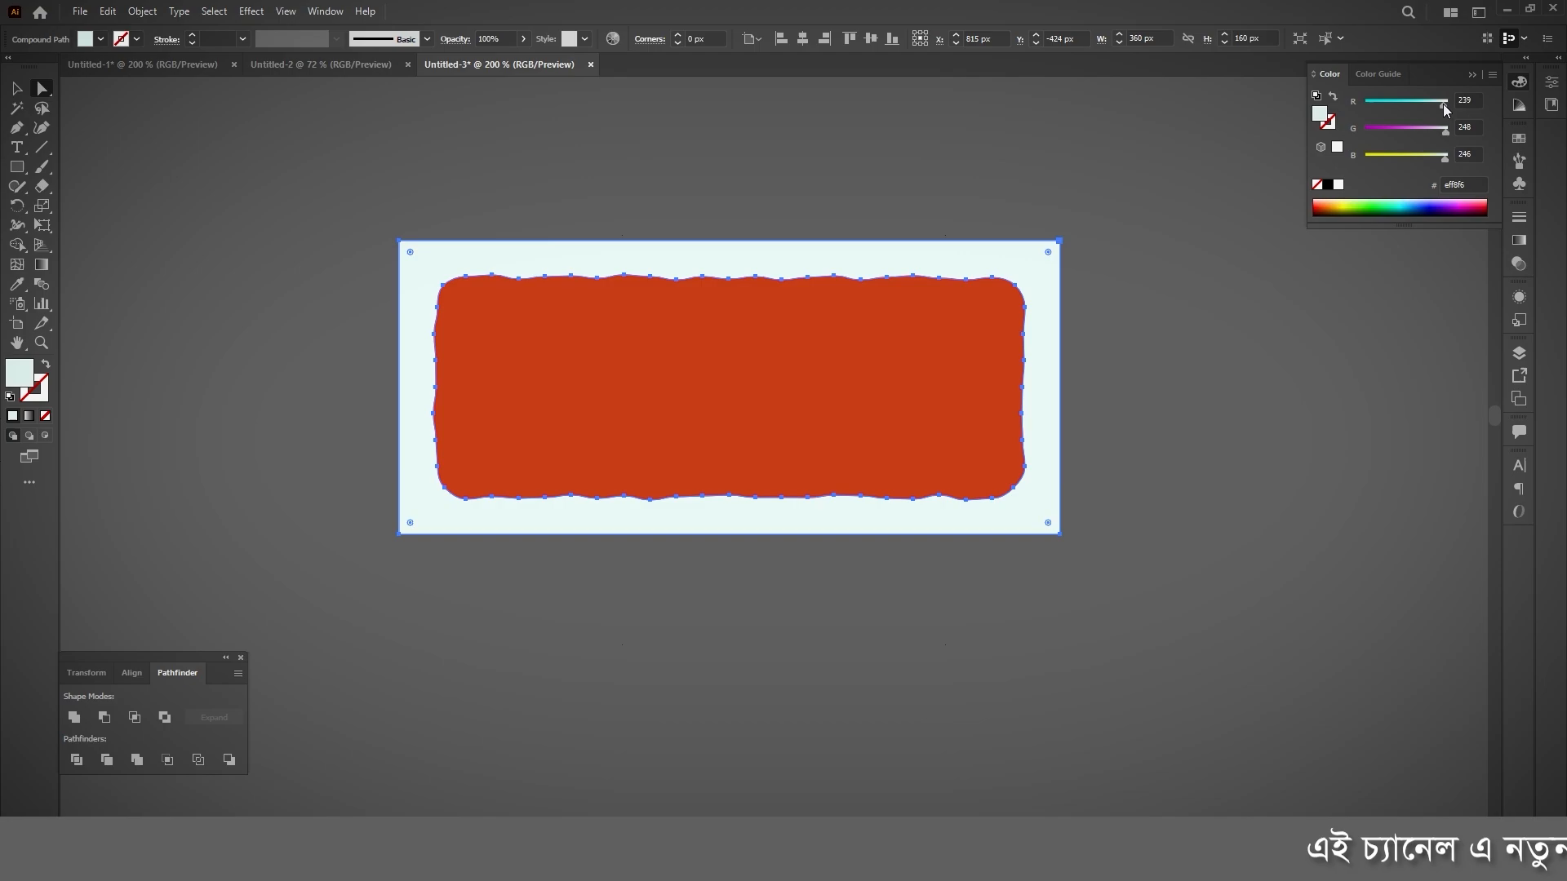
{"action": "left_click", "coordinate": [503, 208]}
{"action": "left_click", "coordinate": [17, 89]}
{"action": "scroll", "coordinate": [698, 328], "scroll_direction": "up", "scroll_amount": 2}
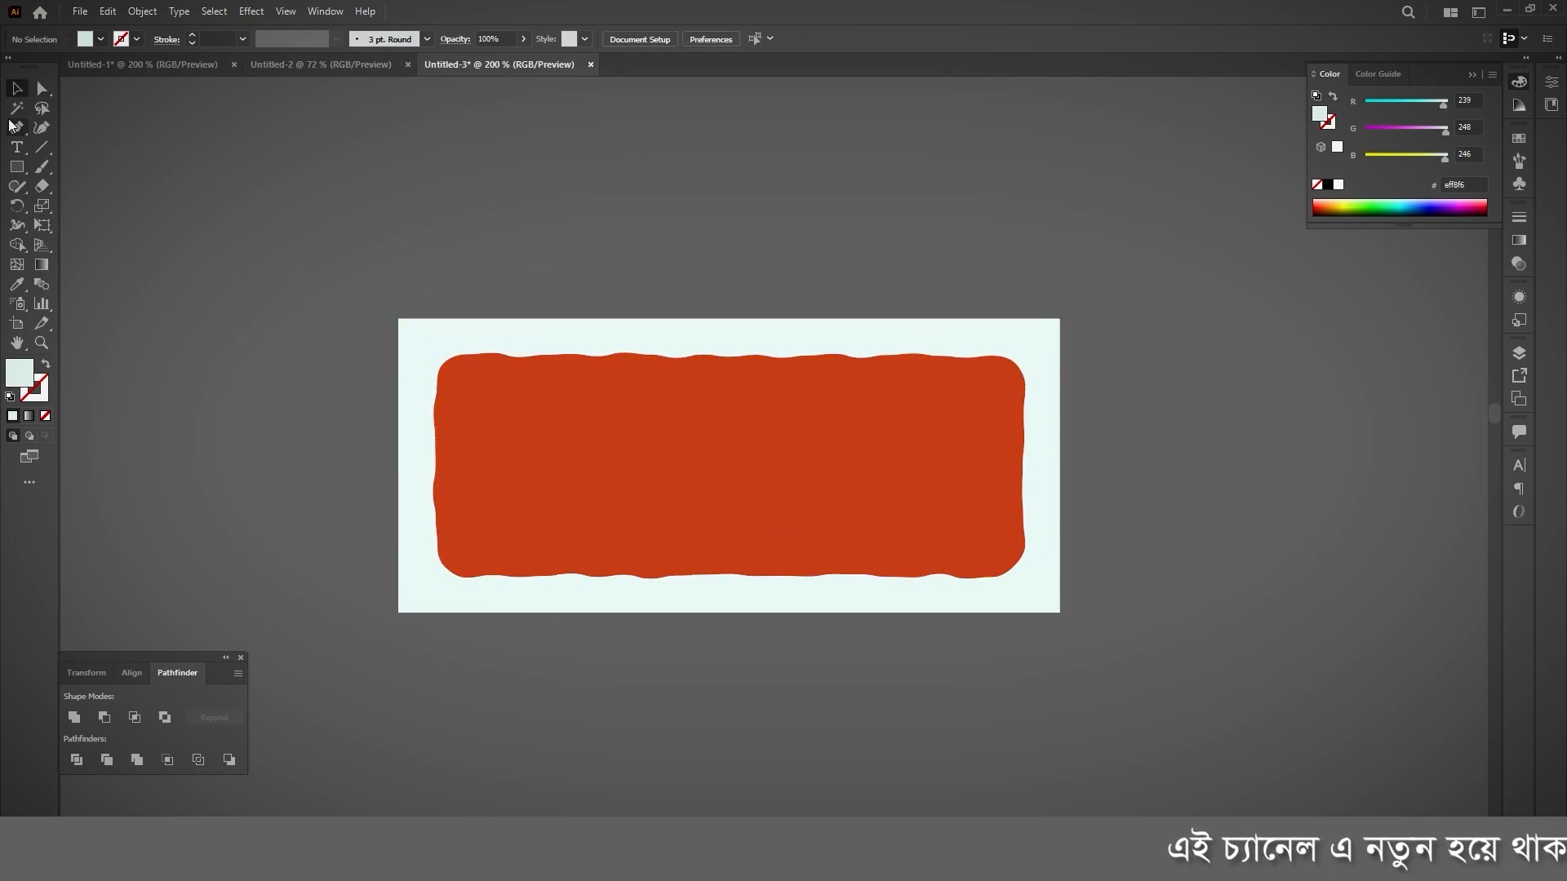
Step: Add a Multiply drop shadow to the pale frame with 30% opacity, 2 px X and Y offsets and 2 px blur
{"action": "left_click", "coordinate": [41, 87]}
{"action": "left_click", "coordinate": [805, 332]}
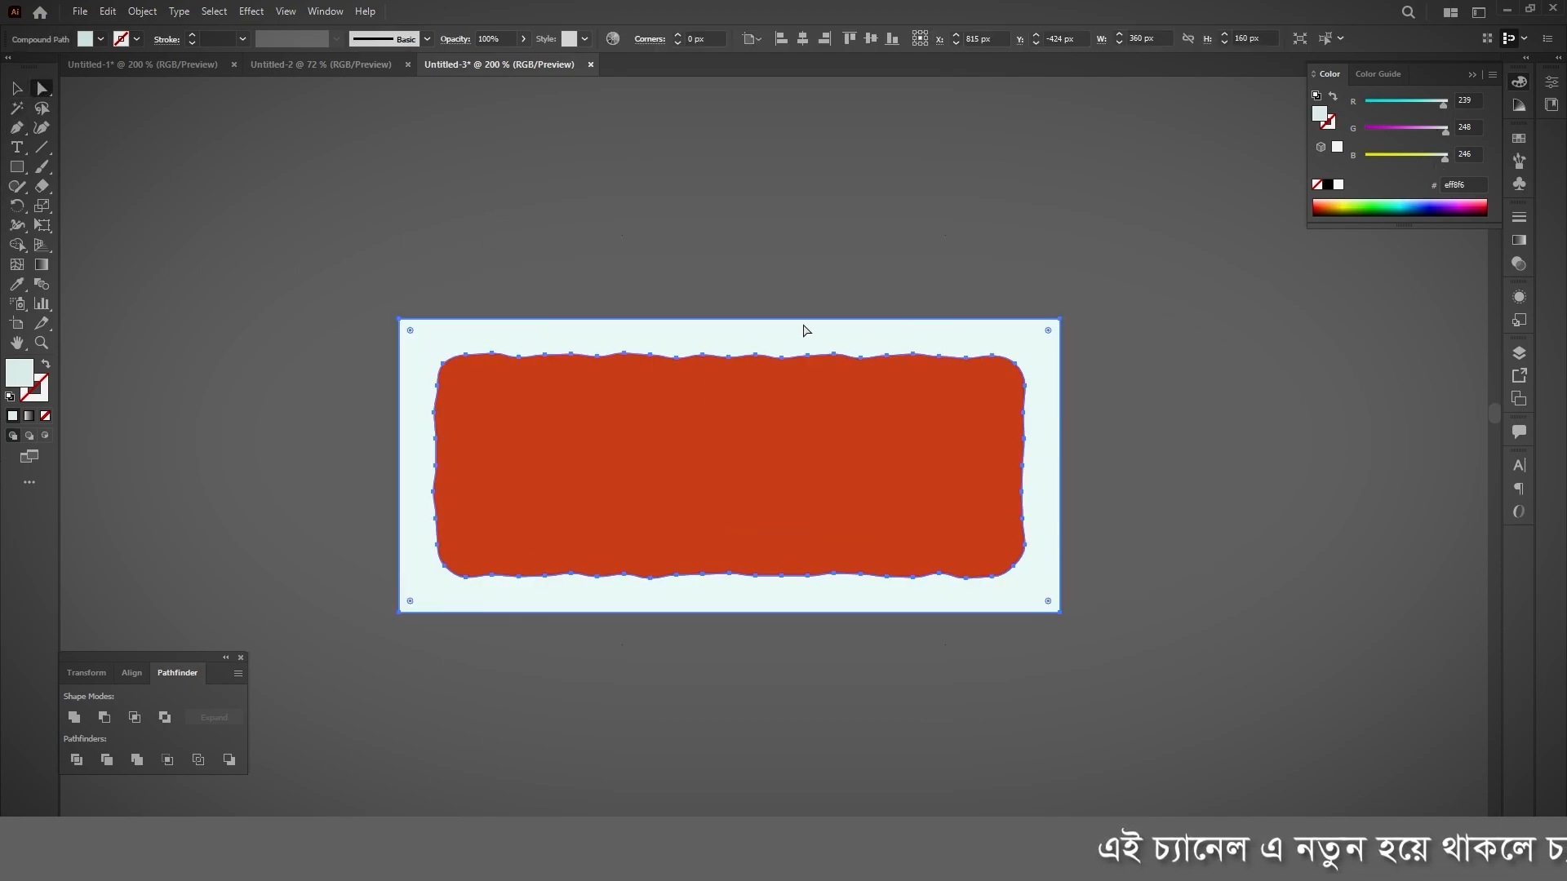
{"action": "left_click", "coordinate": [252, 11]}
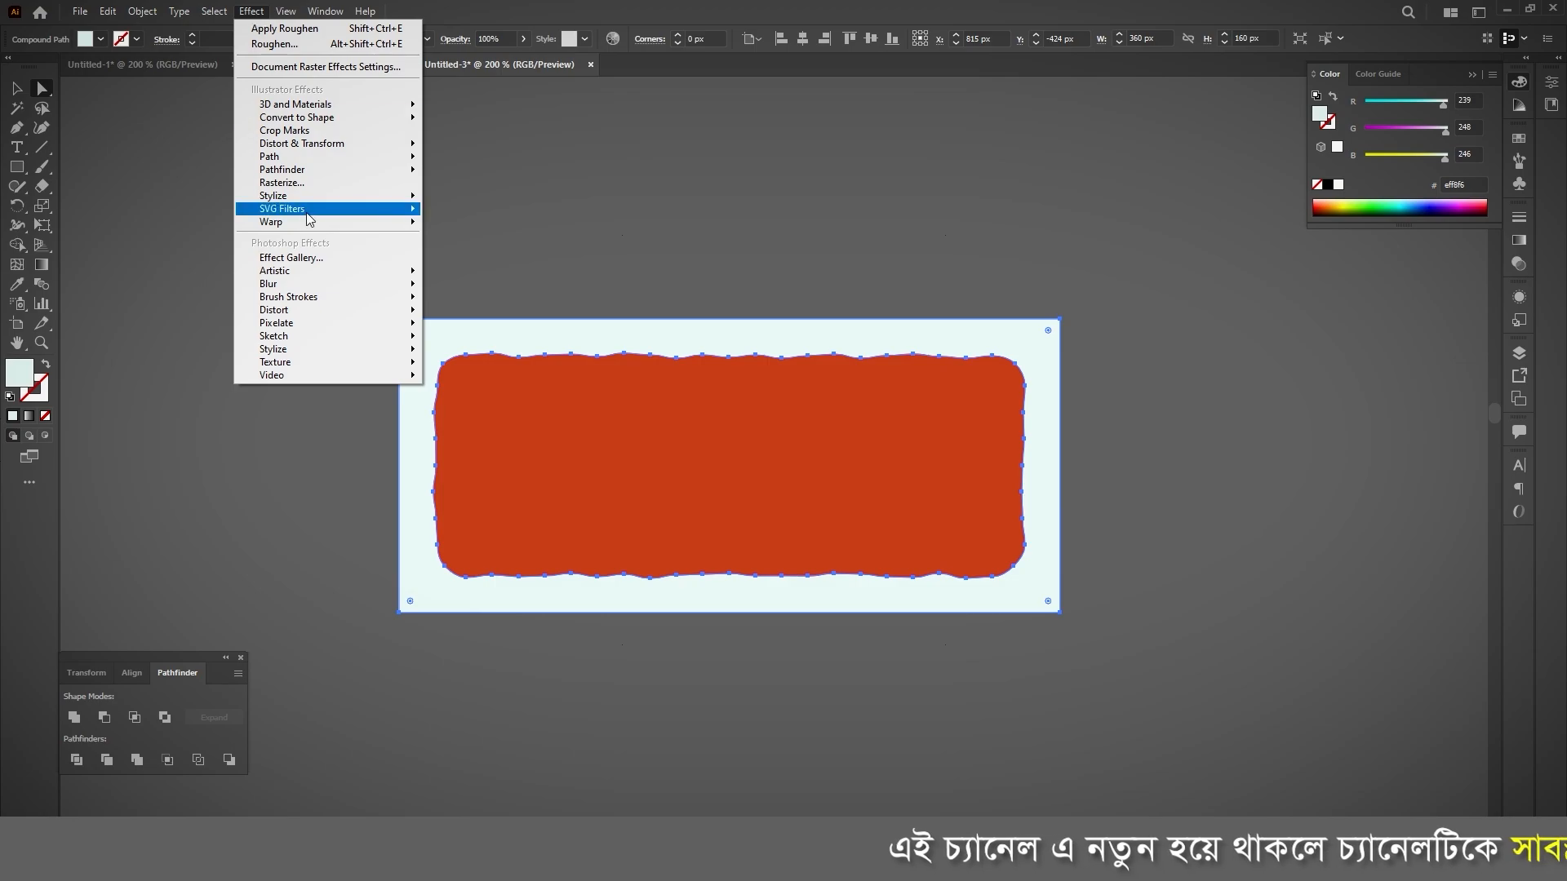
{"action": "mouse_move", "coordinate": [305, 200]}
{"action": "left_click", "coordinate": [520, 199]}
{"action": "left_click", "coordinate": [653, 274]}
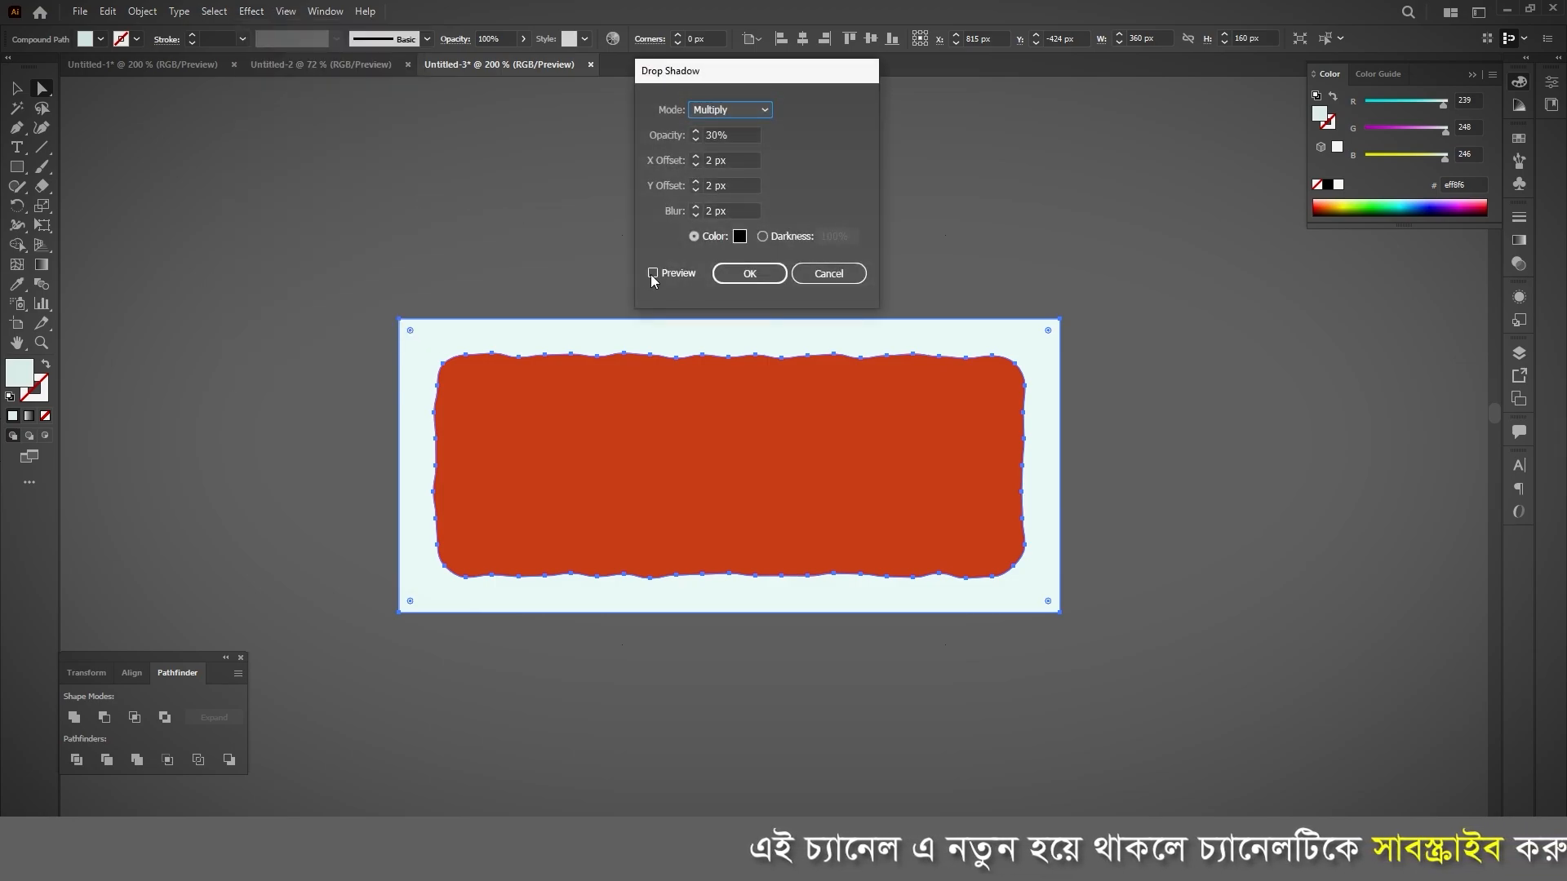
{"action": "left_click", "coordinate": [729, 136]}
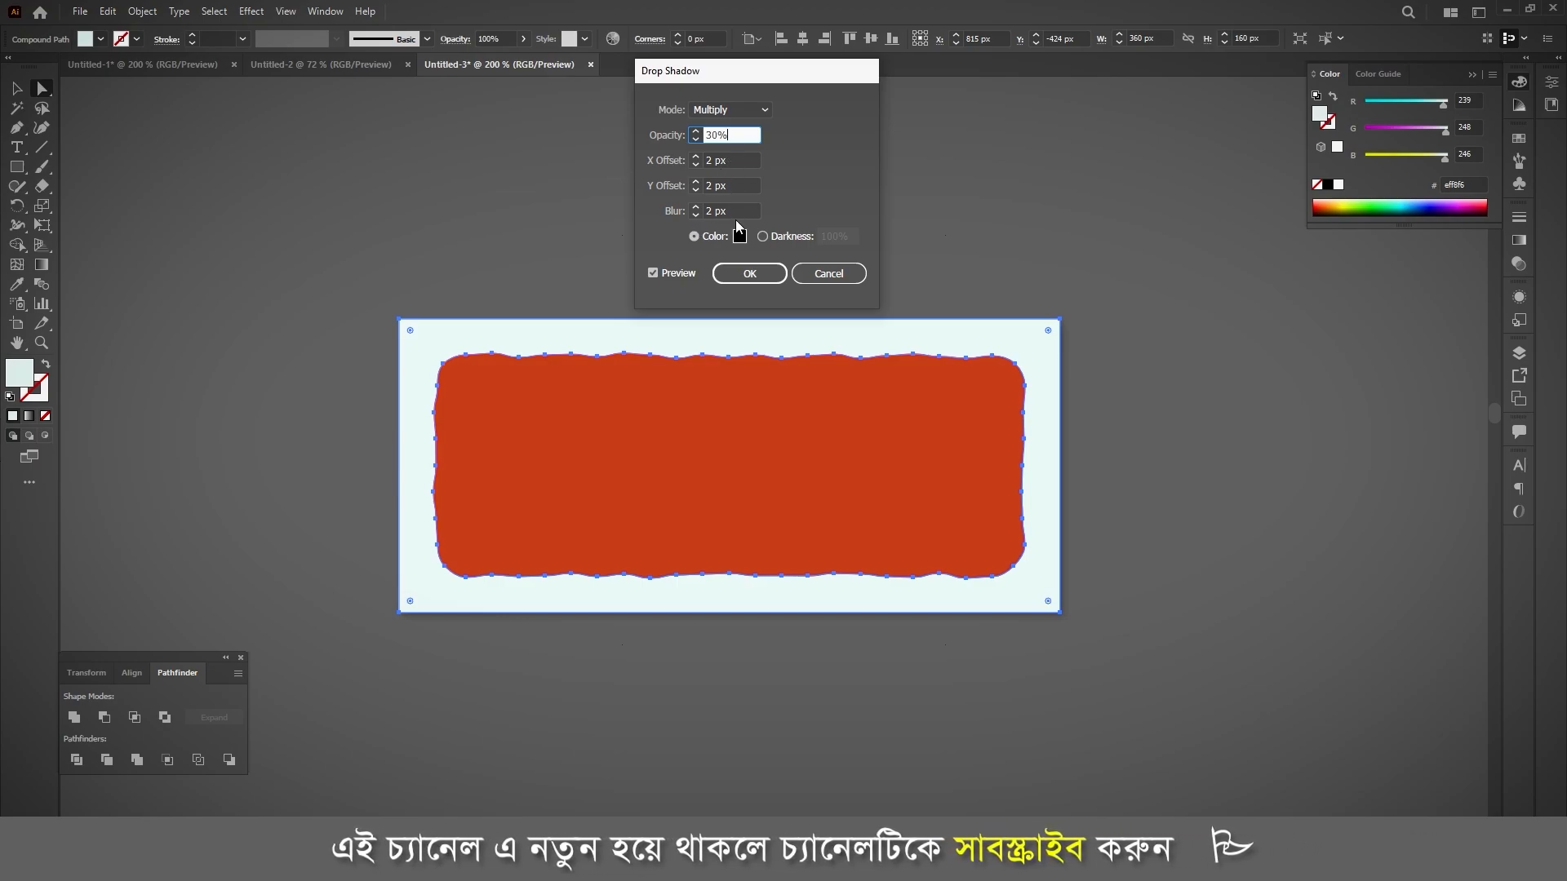
{"action": "left_click", "coordinate": [748, 274]}
{"action": "left_click", "coordinate": [675, 287]}
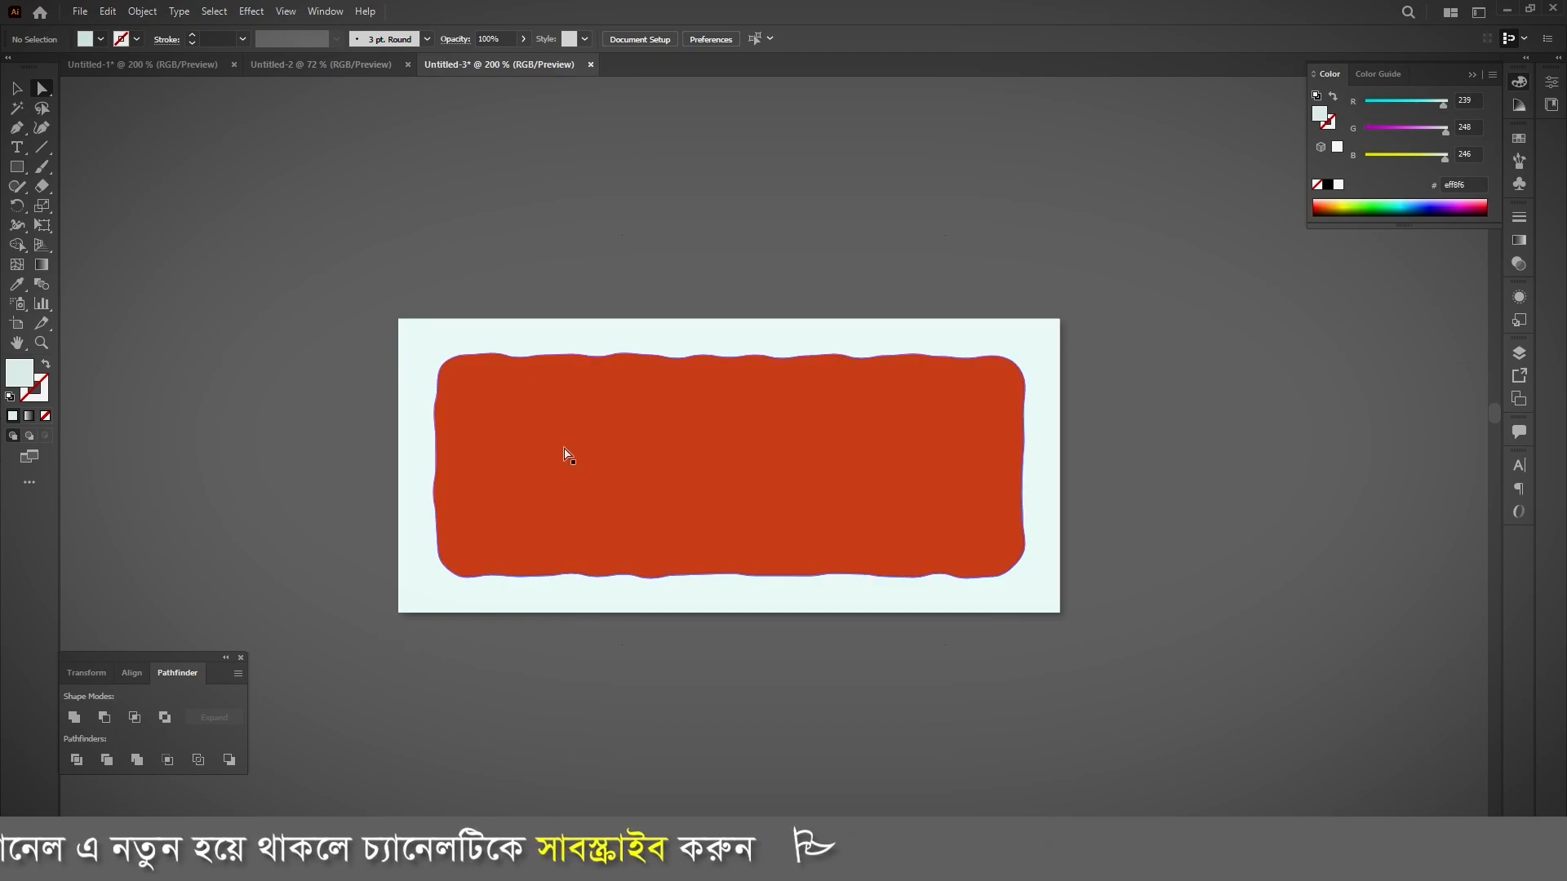
Step: Bring the pale frame to the front so its shadow falls on the orange-red shape
{"action": "left_click", "coordinate": [432, 350]}
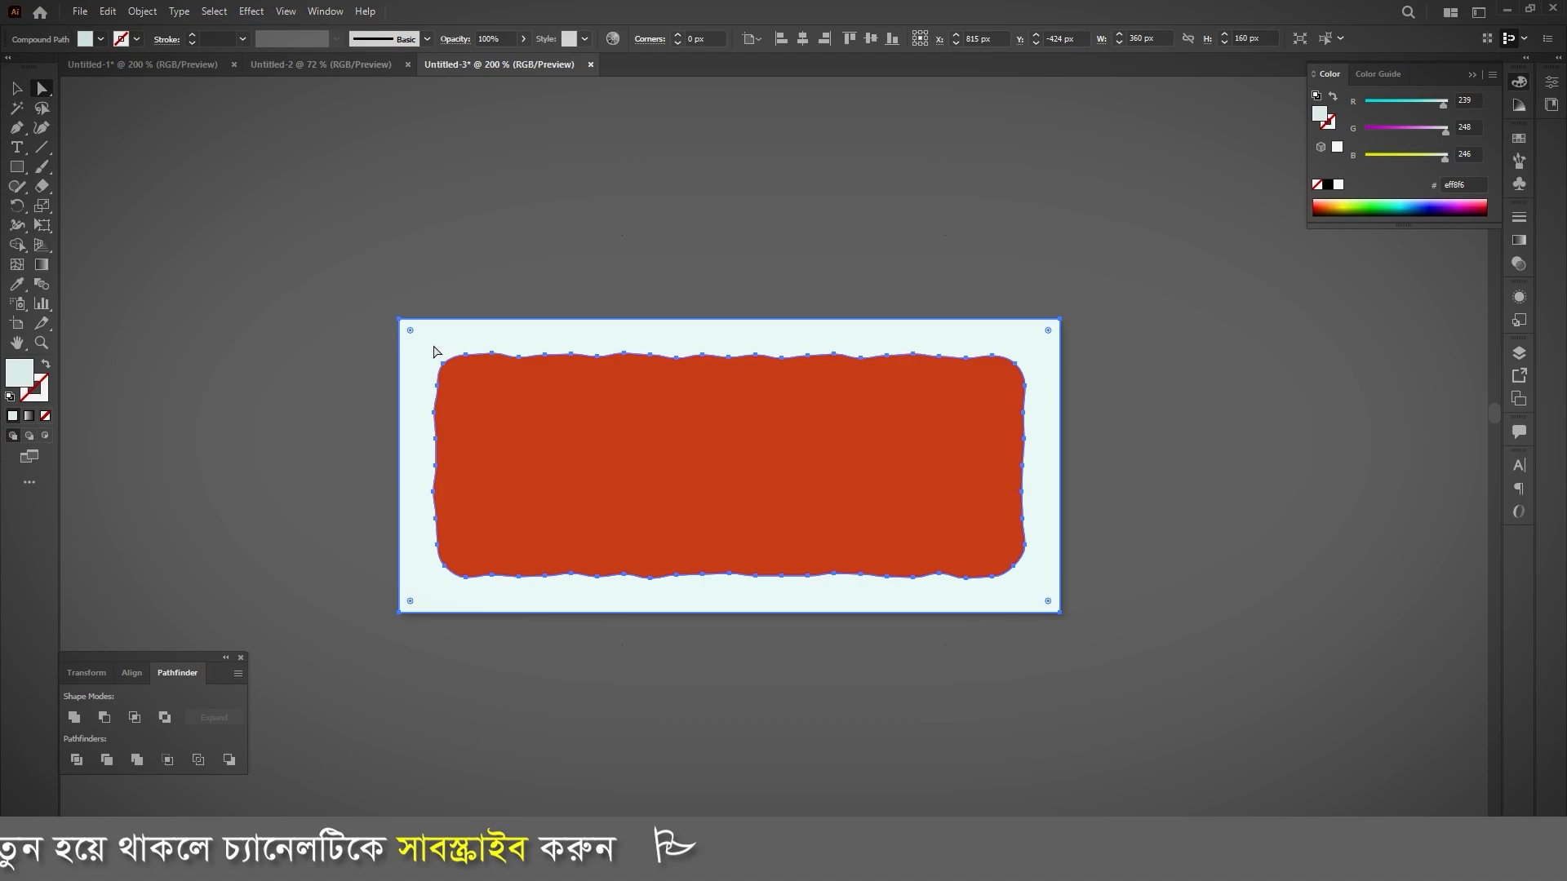
{"action": "right_click", "coordinate": [434, 351]}
{"action": "mouse_move", "coordinate": [620, 529]}
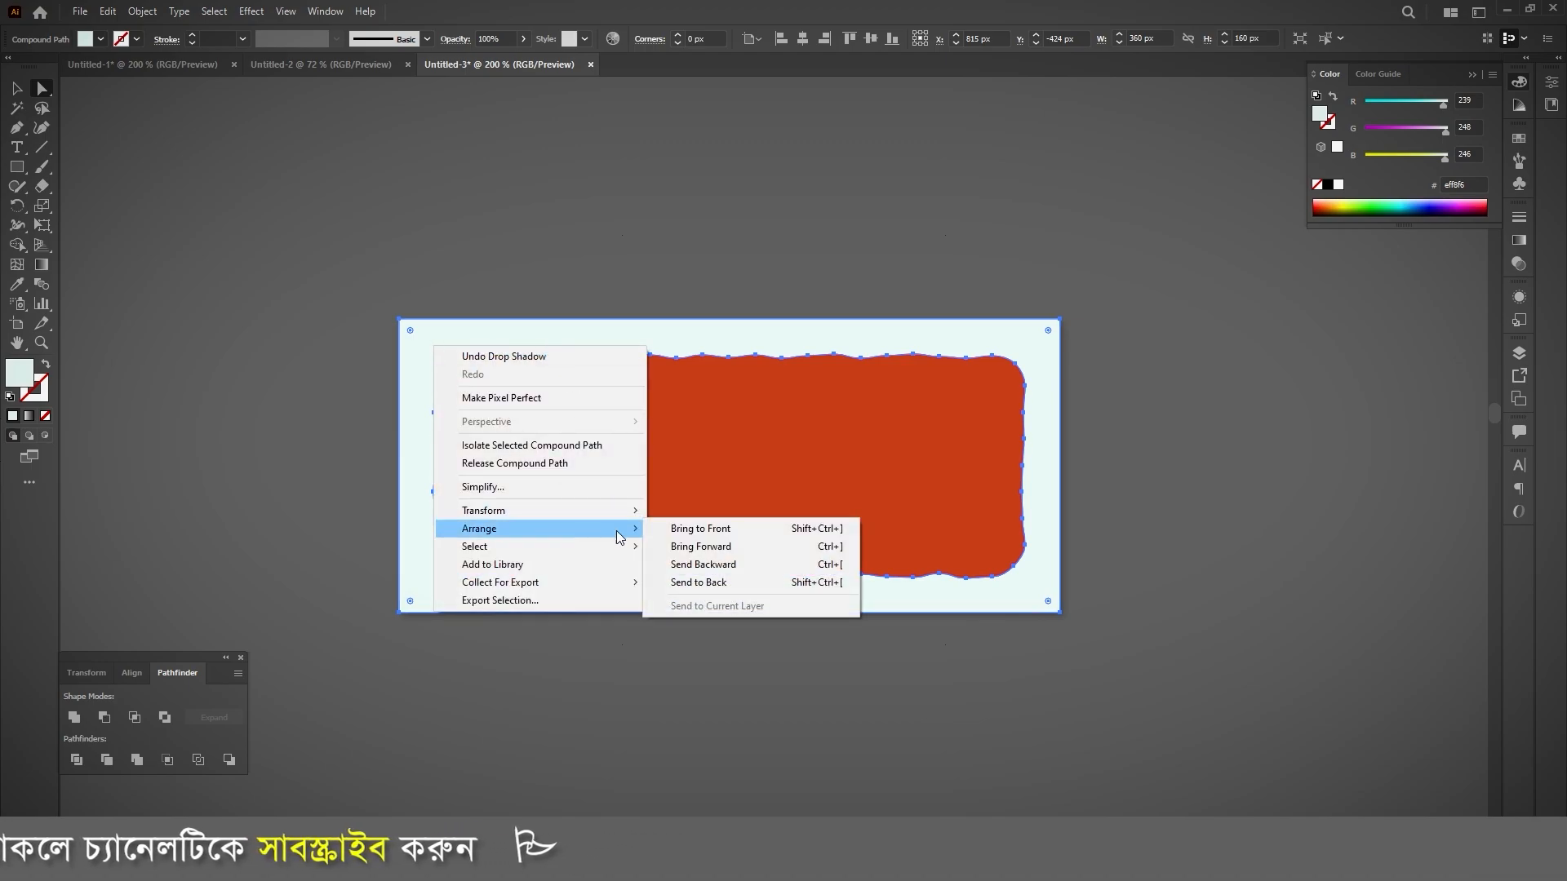
{"action": "left_click", "coordinate": [715, 531]}
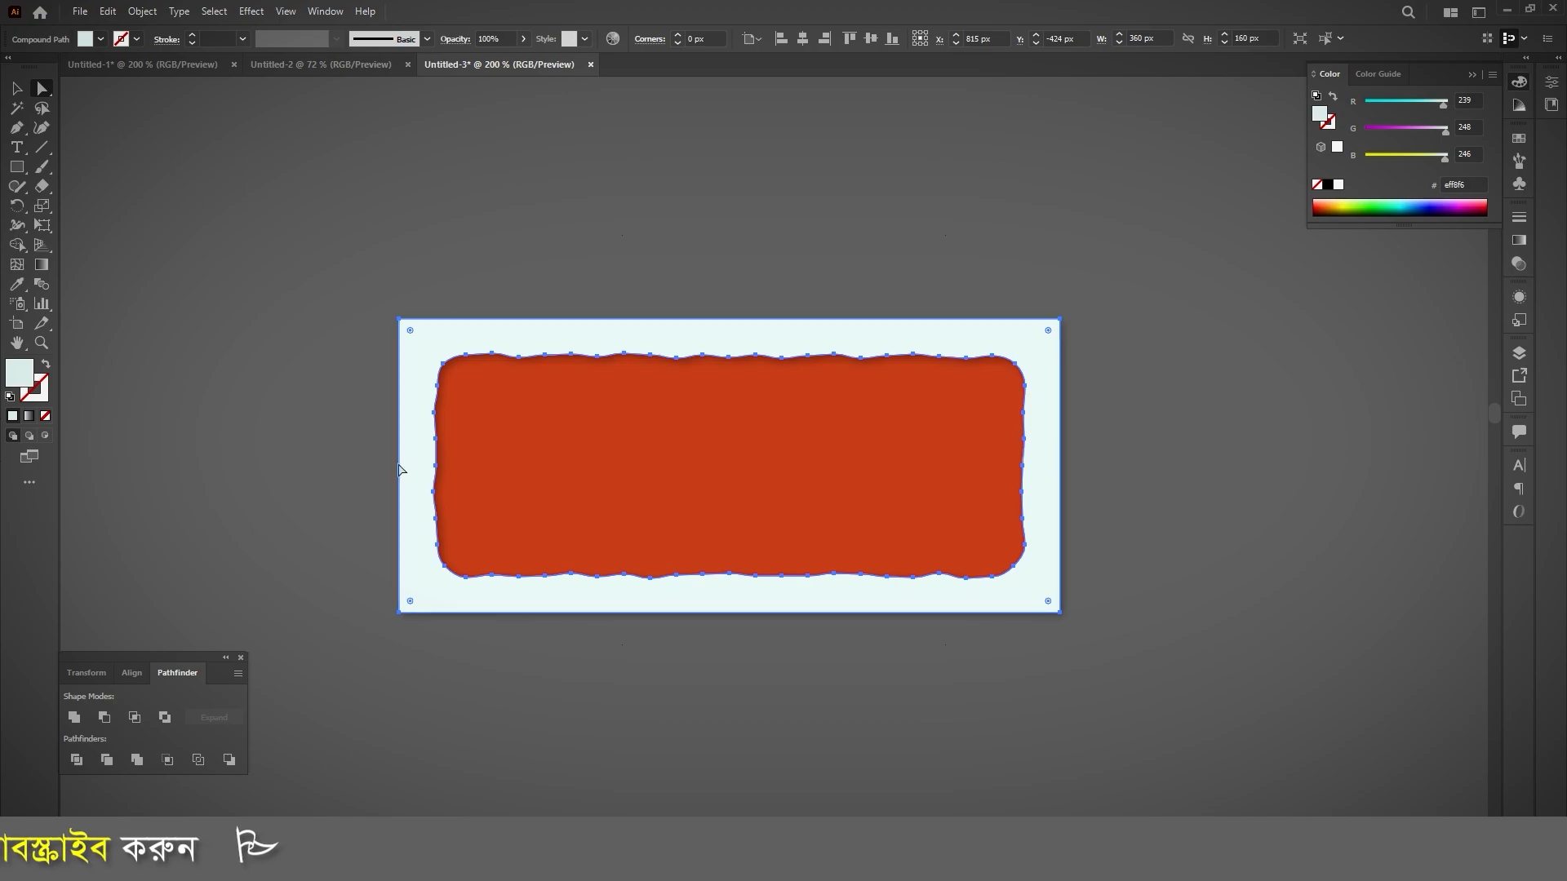
{"action": "left_click", "coordinate": [432, 305]}
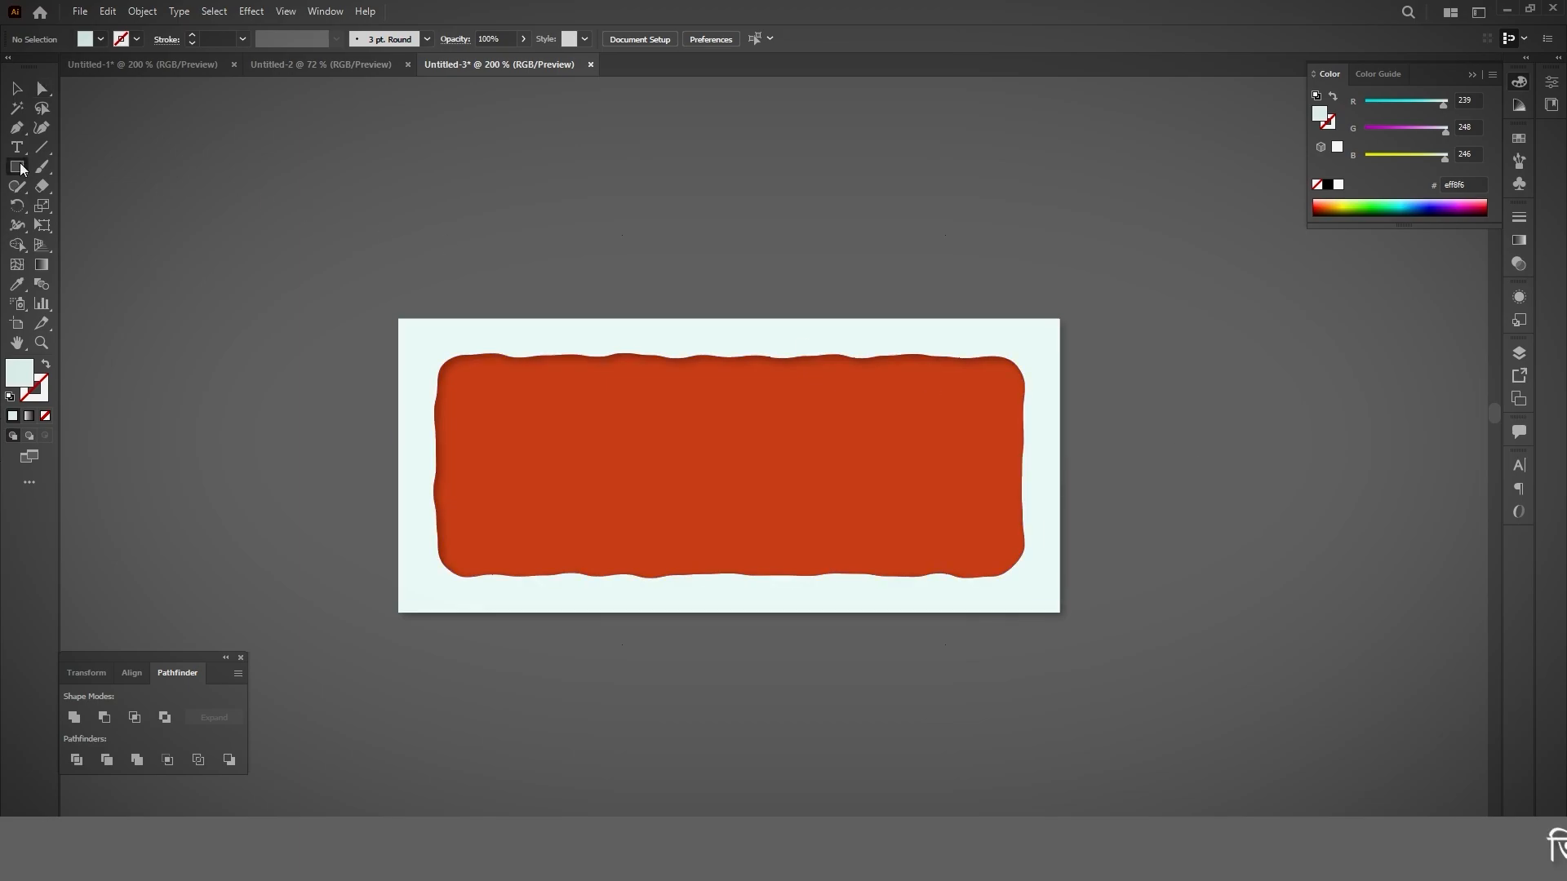
Step: Place a 360 x 160 px rectangle over the artwork and use it as a clipping mask for the frame and inner shape
{"action": "left_click", "coordinate": [420, 248]}
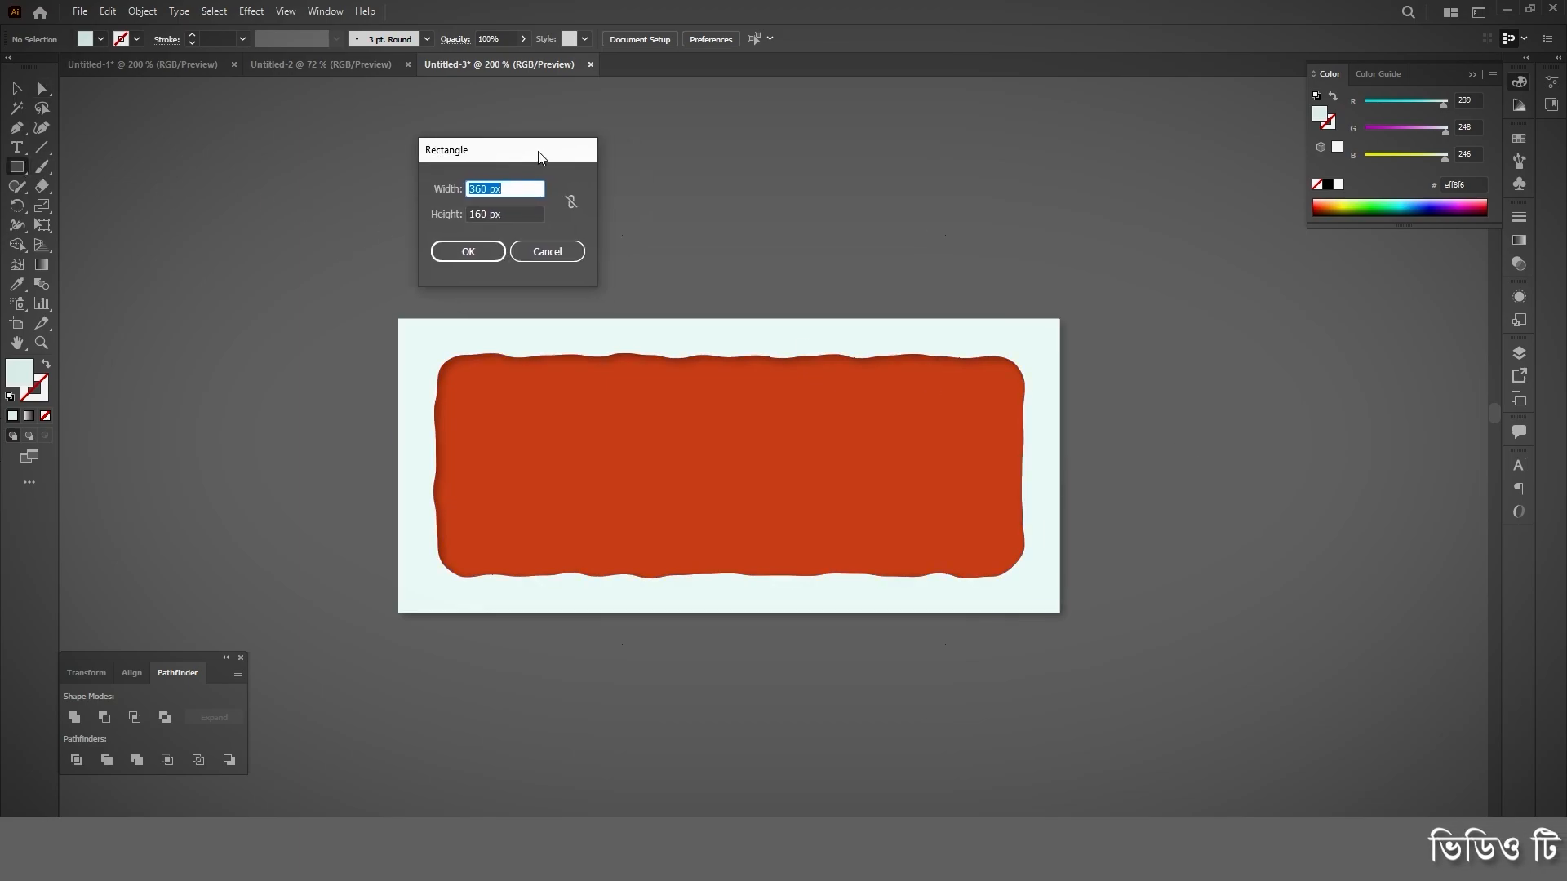
{"action": "left_click", "coordinate": [468, 251]}
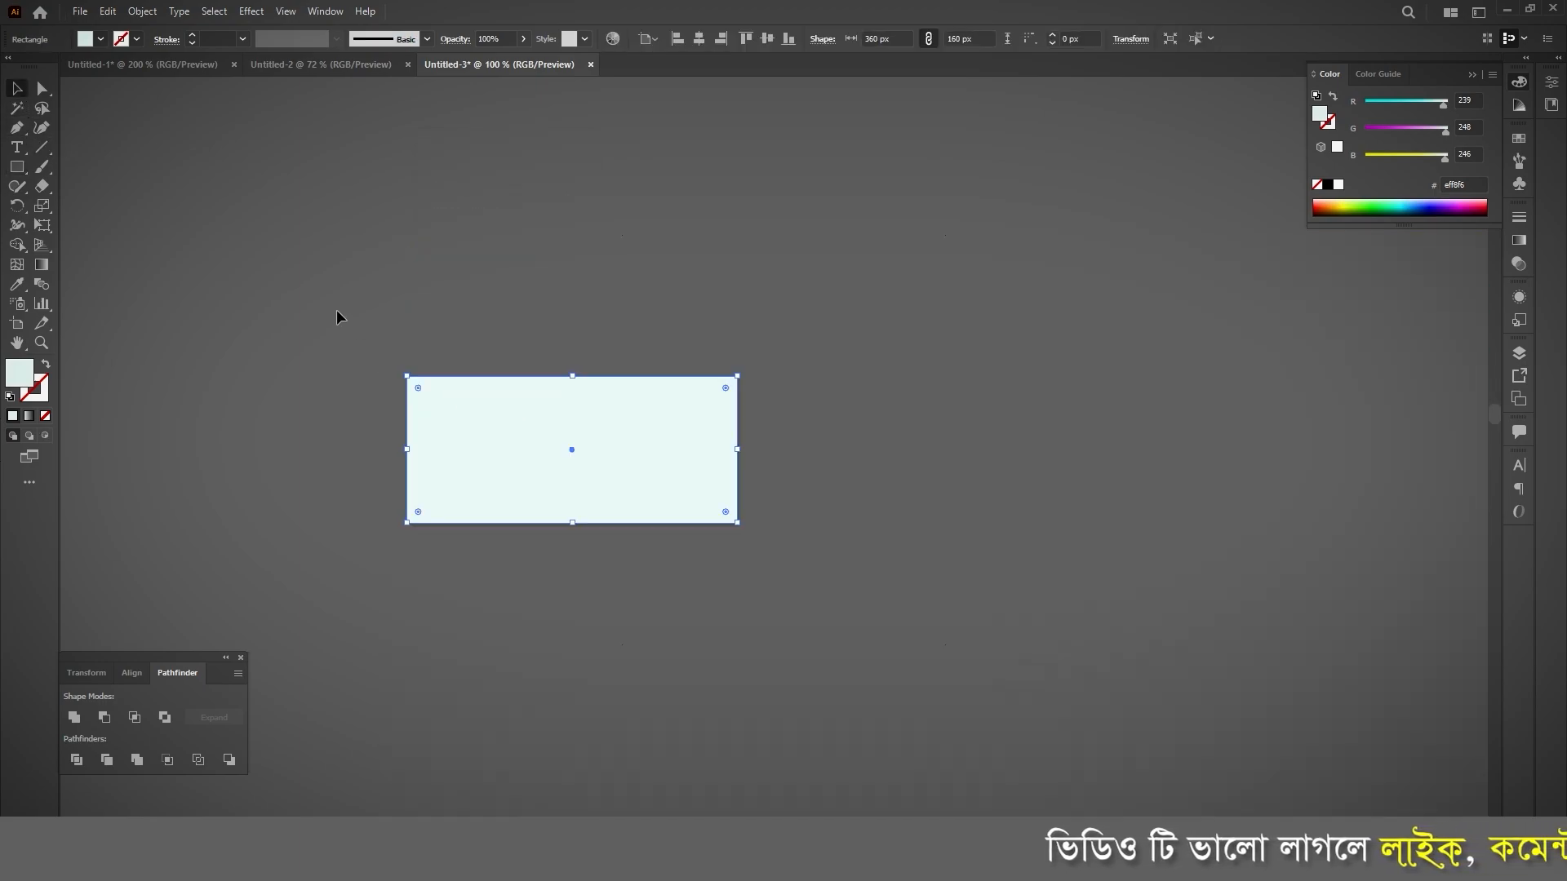
{"action": "left_click_drag", "start_coordinate": [336, 310], "coordinate": [1038, 685]}
{"action": "right_click", "coordinate": [541, 379]}
{"action": "left_click", "coordinate": [638, 521]}
{"action": "left_click", "coordinate": [844, 629]}
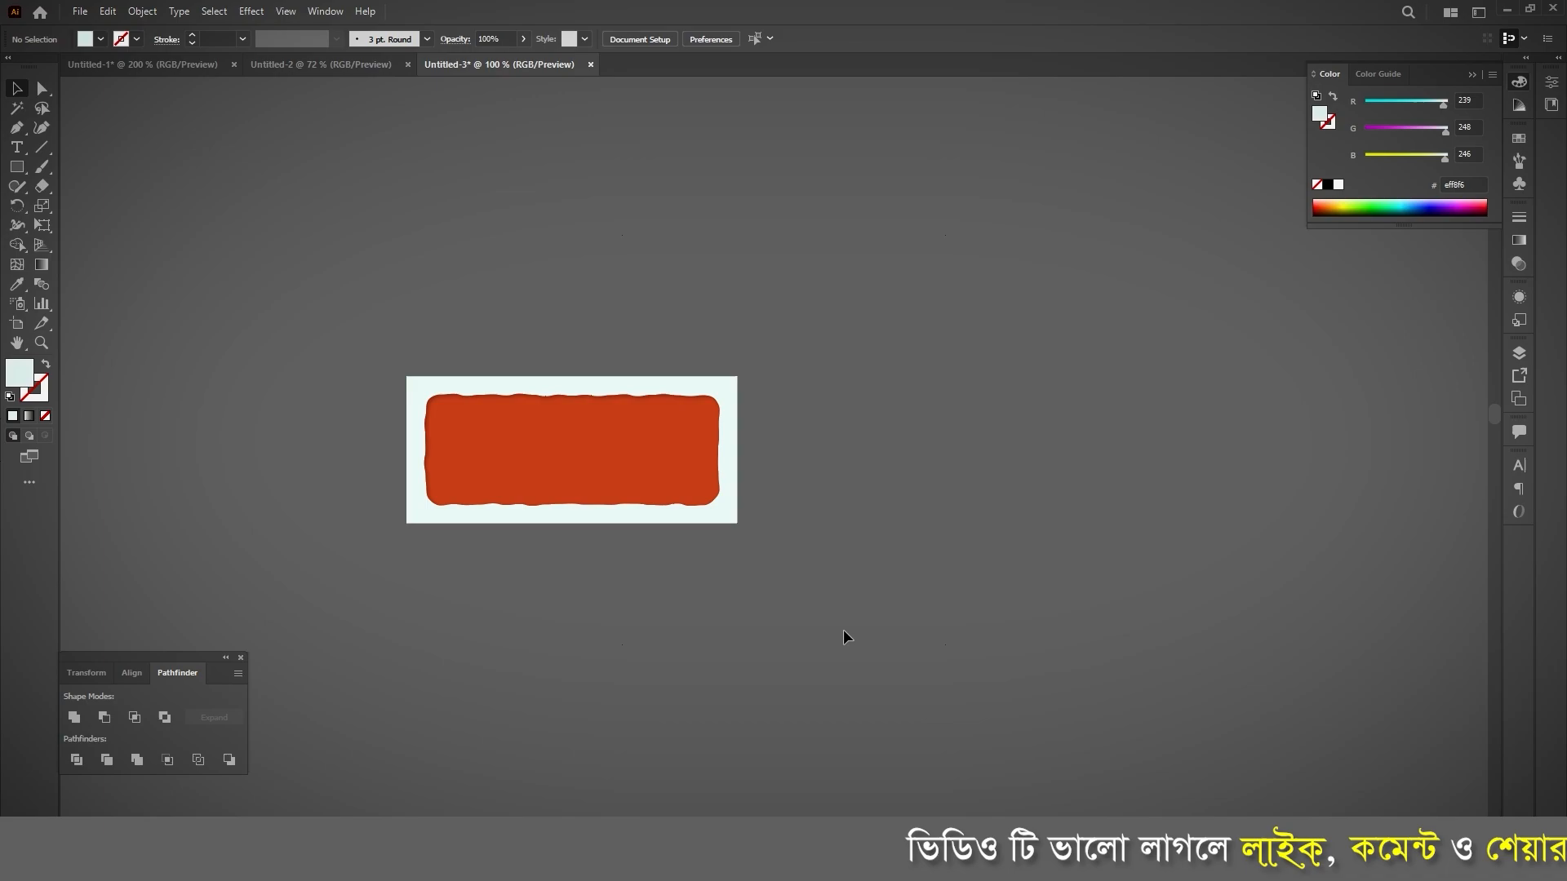
Step: Apply a Grain texture effect to the orange-red inner shape with intensity 18, contrast 31 and the Soft grain type
{"action": "scroll", "coordinate": [698, 516], "scroll_direction": "up", "scroll_amount": 3}
{"action": "scroll", "coordinate": [961, 624], "scroll_direction": "down", "scroll_amount": 1}
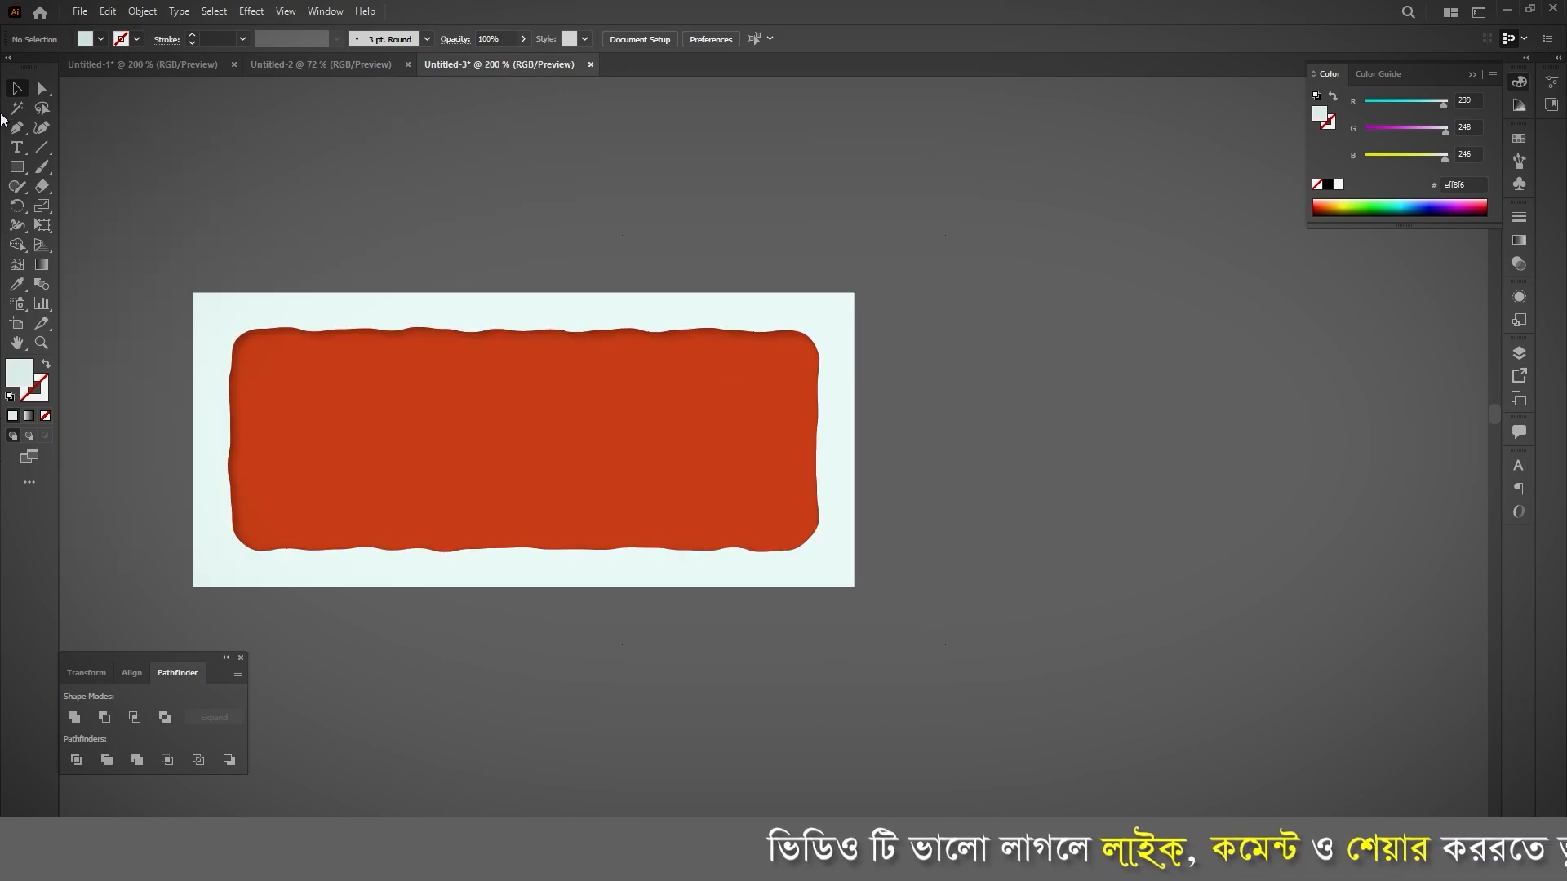
{"action": "left_click", "coordinate": [42, 88]}
{"action": "left_click", "coordinate": [337, 441]}
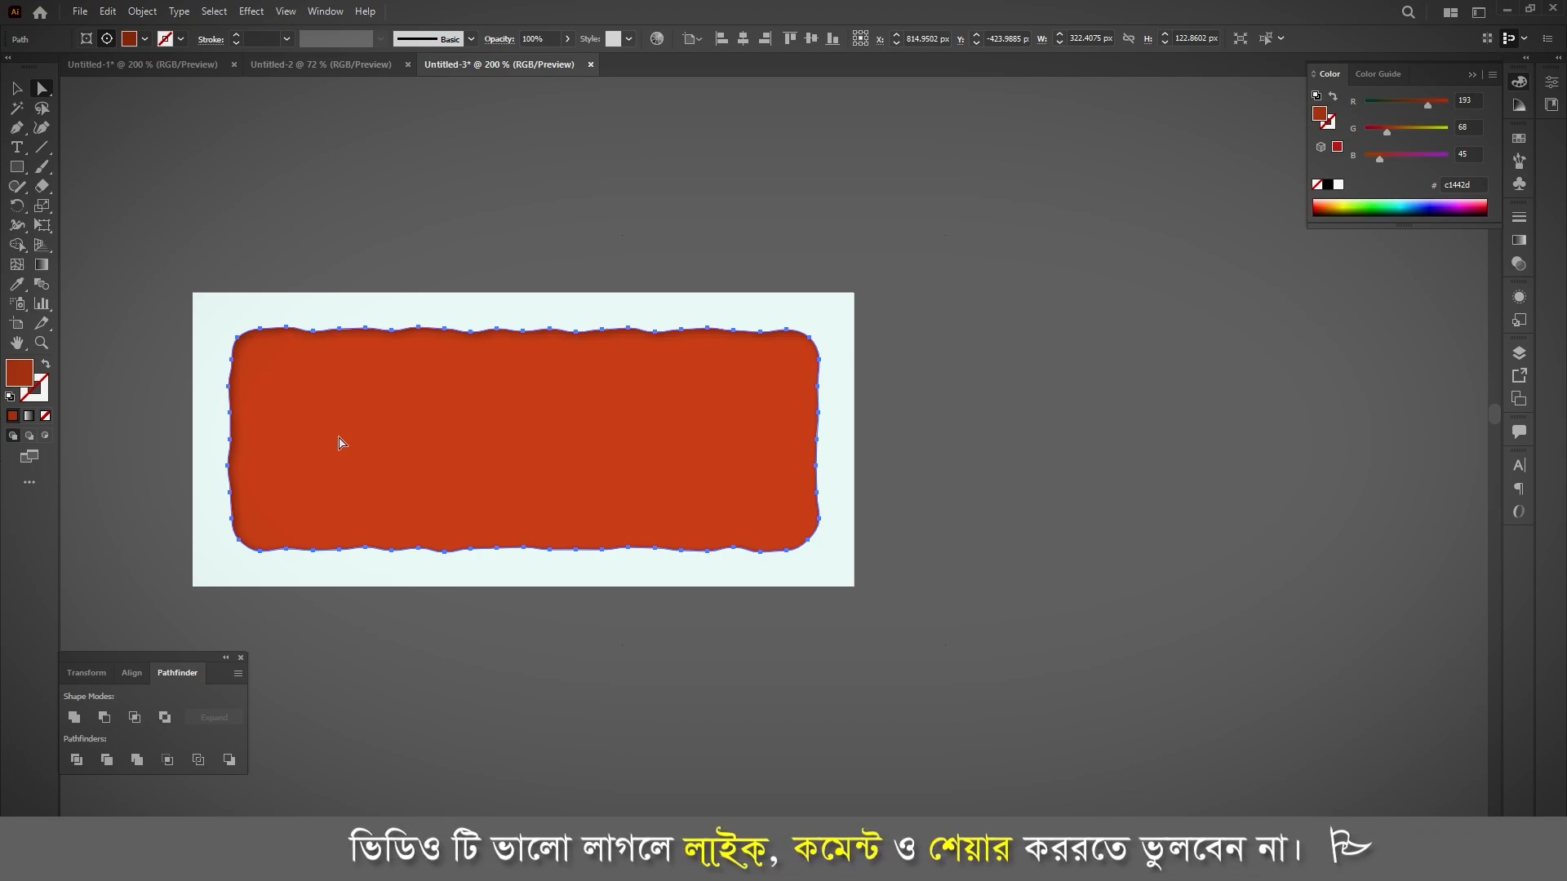
{"action": "left_click", "coordinate": [522, 182]}
{"action": "left_click", "coordinate": [427, 466]}
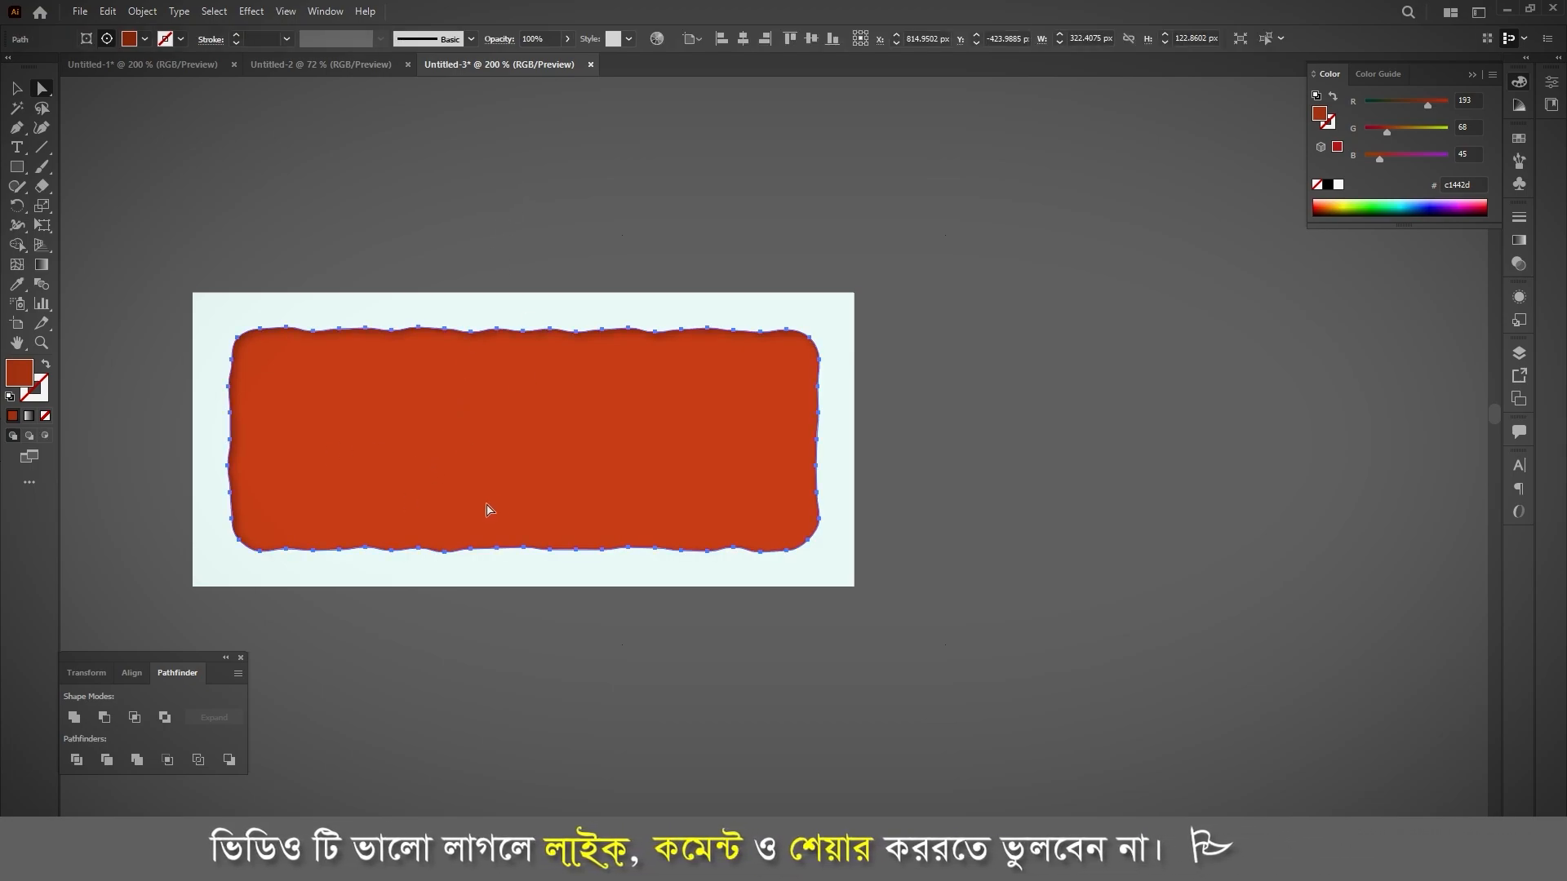
{"action": "left_click", "coordinate": [251, 11]}
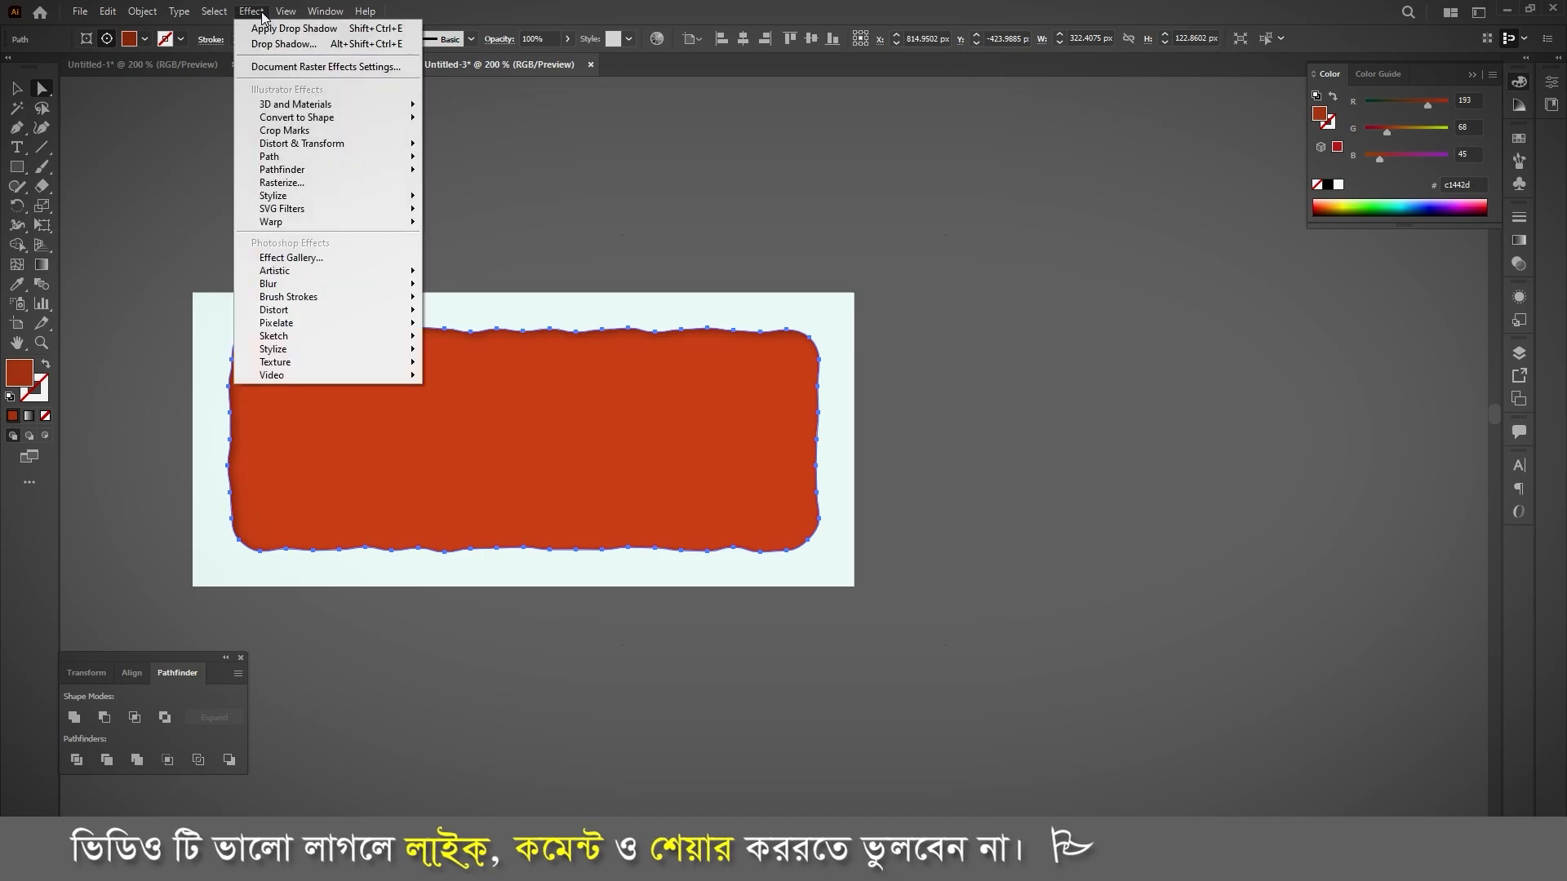
{"action": "mouse_move", "coordinate": [383, 369]}
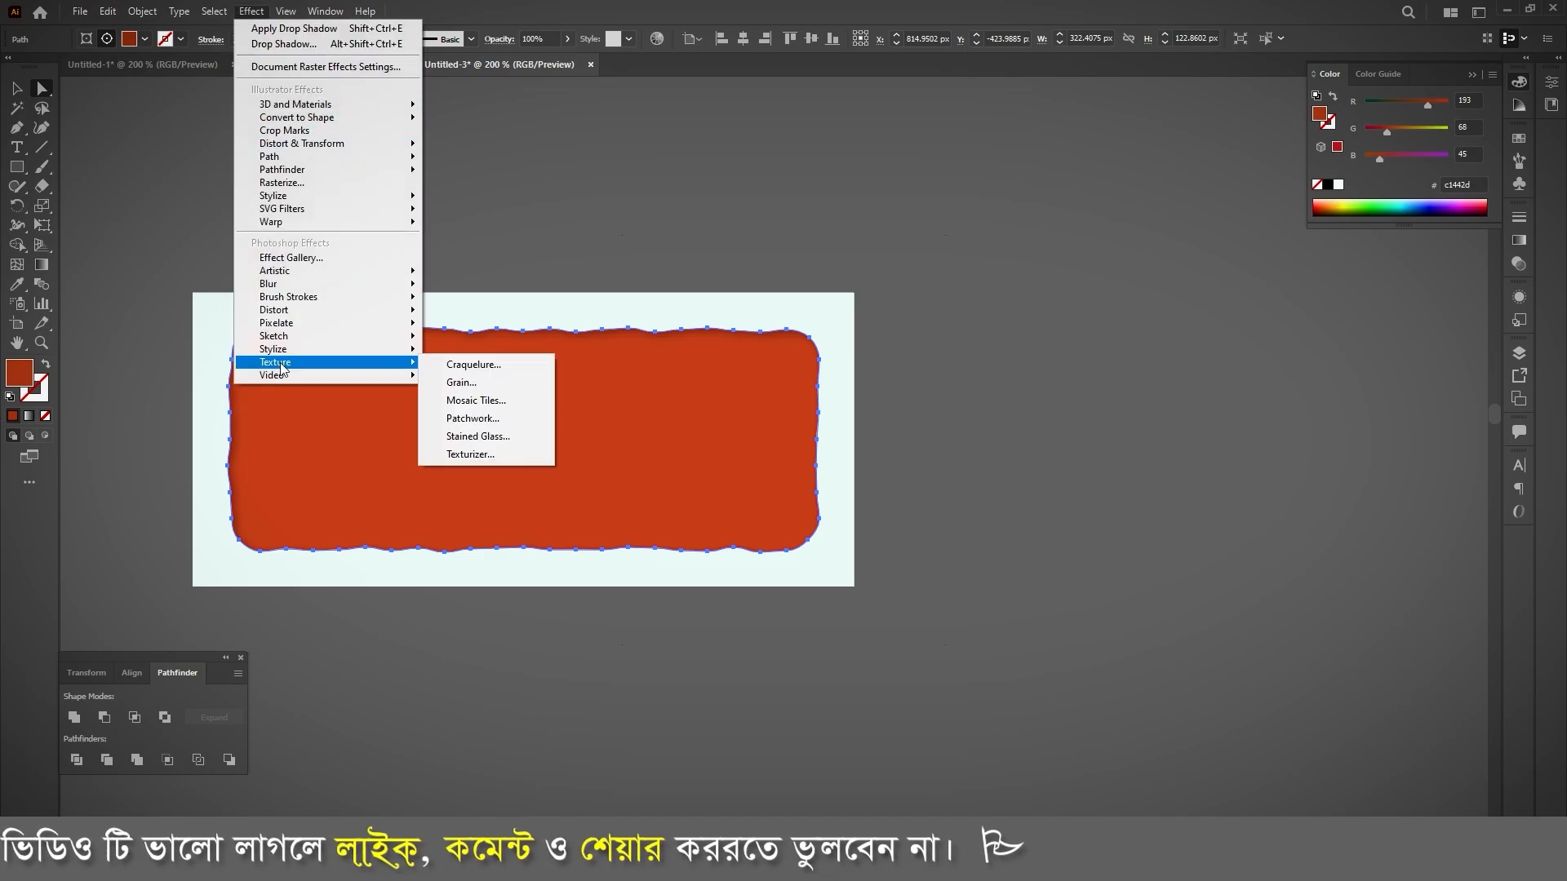
{"action": "left_click", "coordinate": [464, 383]}
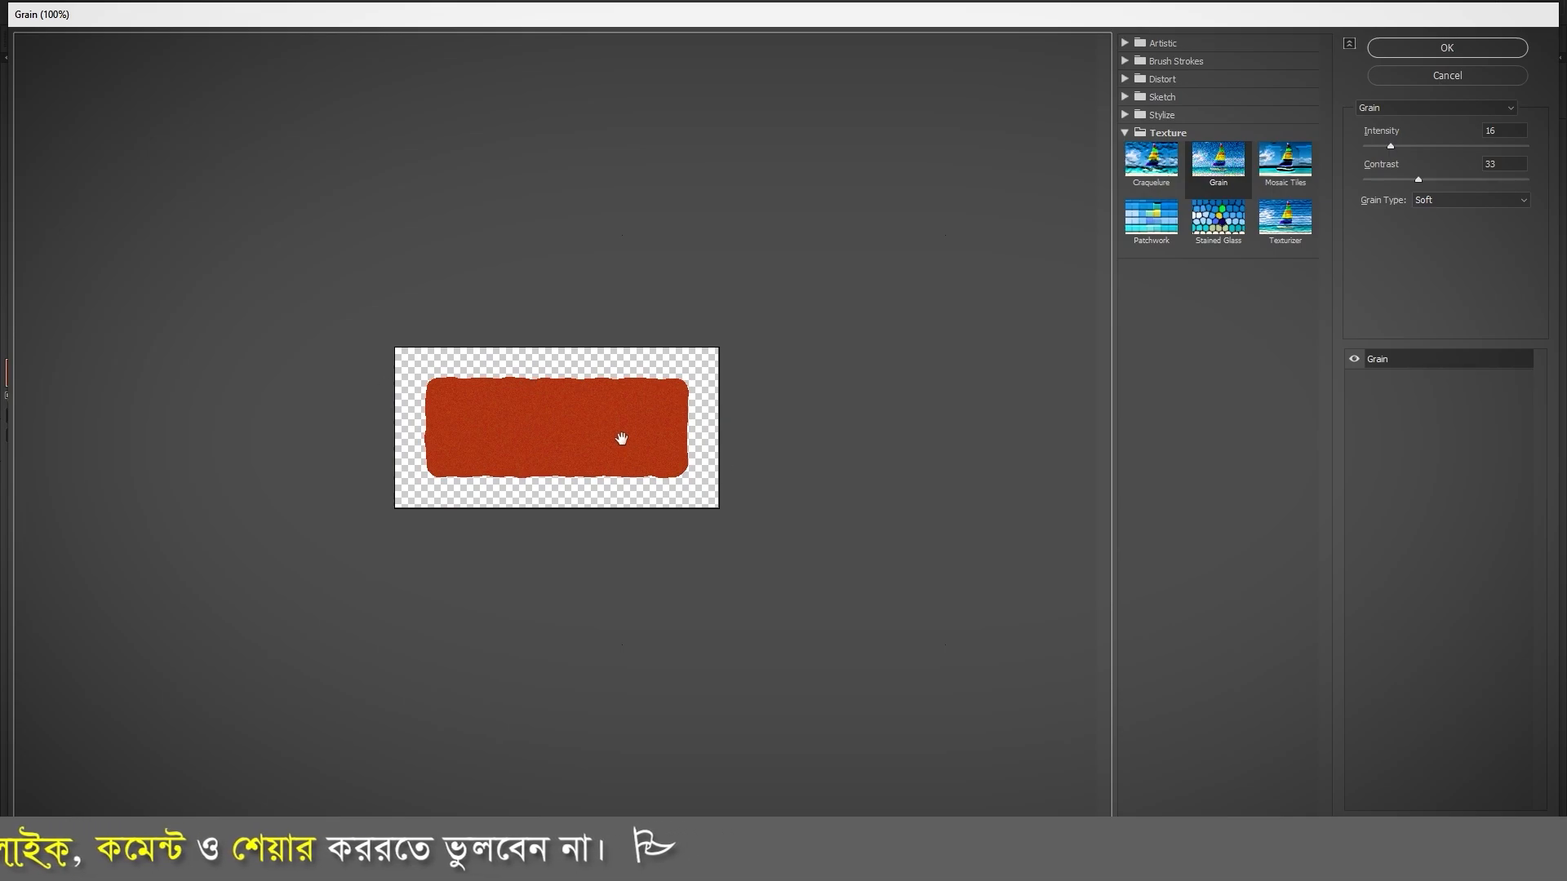
{"action": "left_click", "coordinate": [1394, 145]}
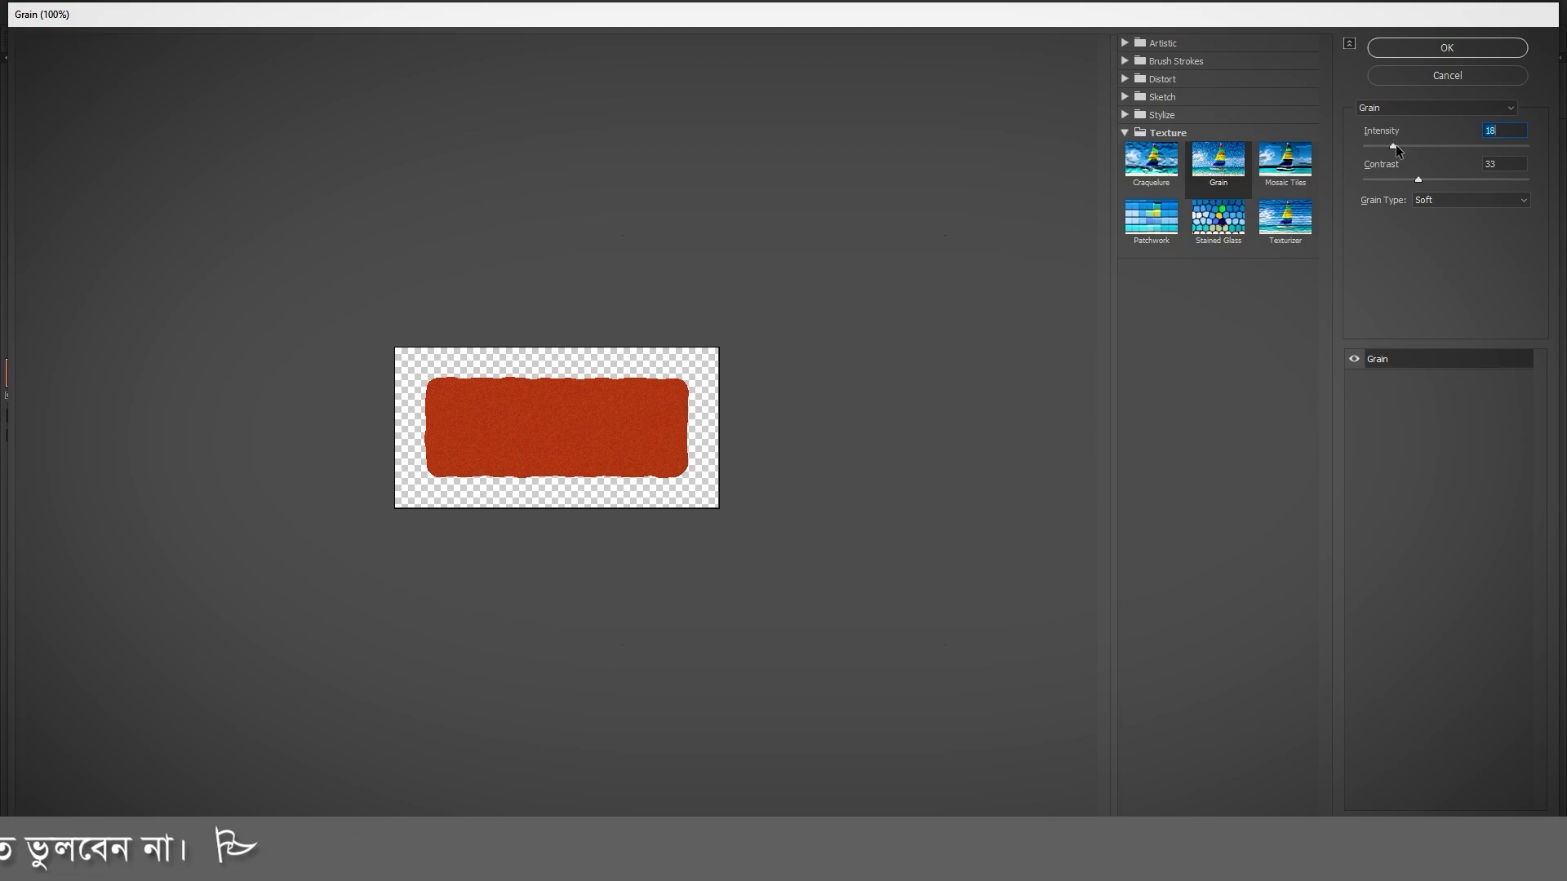
{"action": "left_click", "coordinate": [1416, 180]}
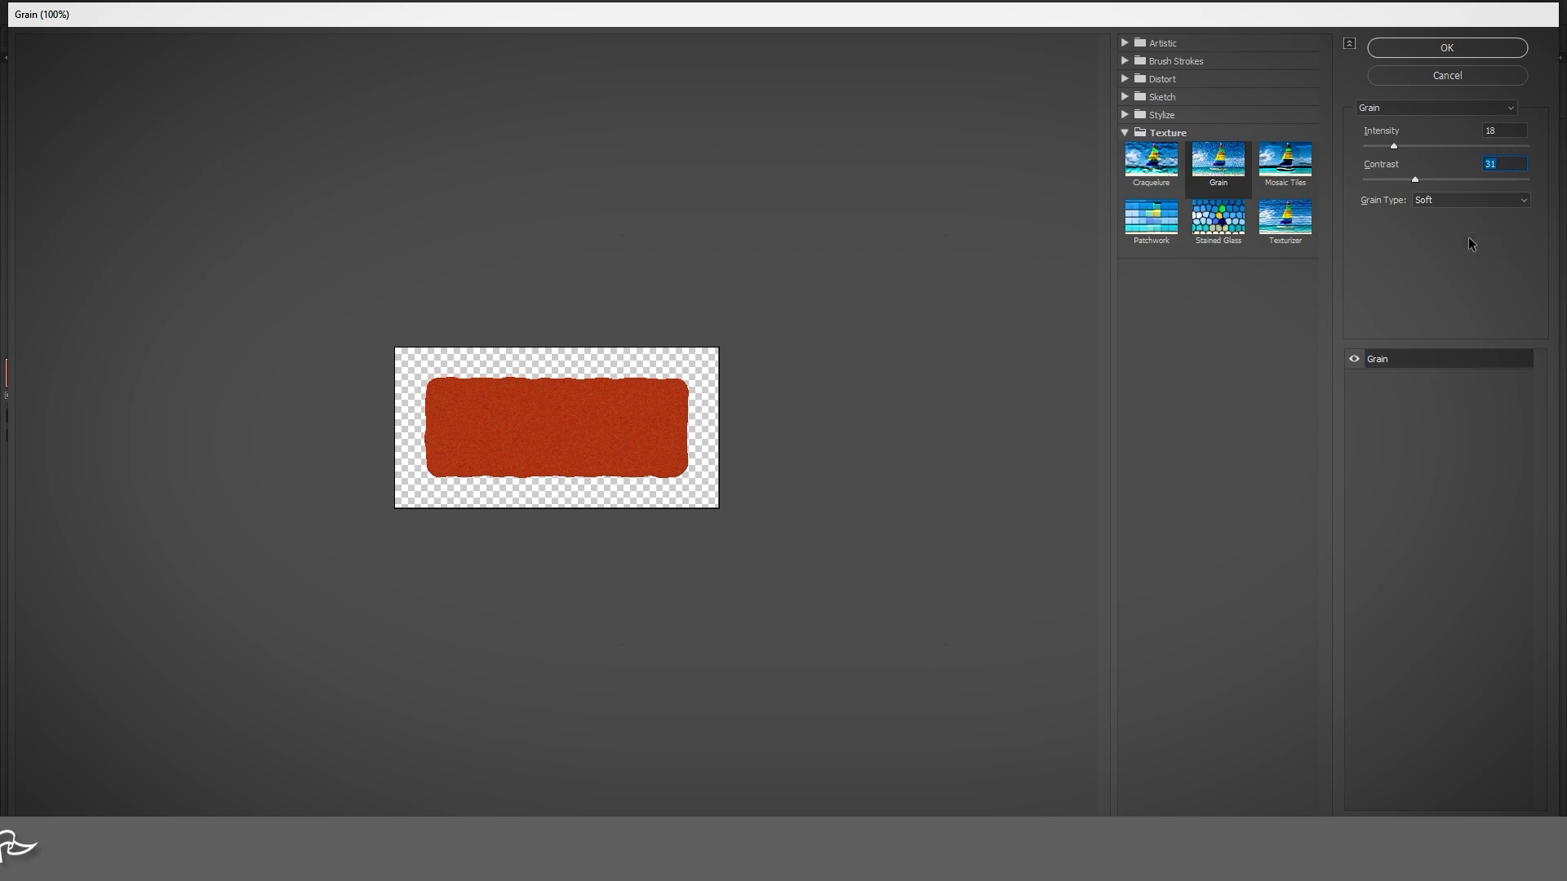
{"action": "left_click", "coordinate": [1463, 201]}
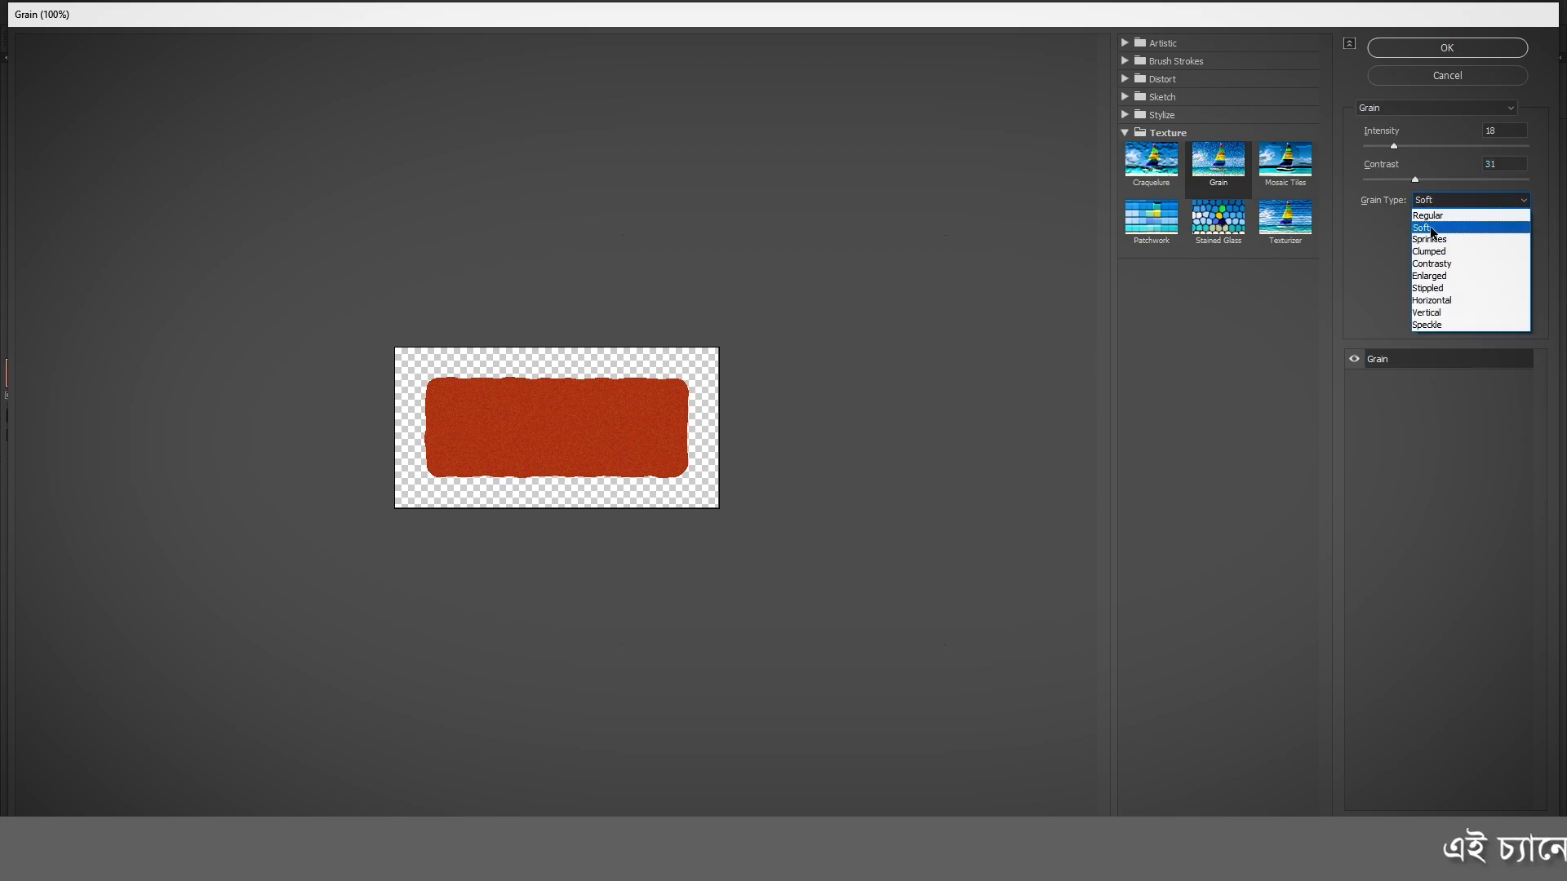
{"action": "left_click", "coordinate": [1430, 228]}
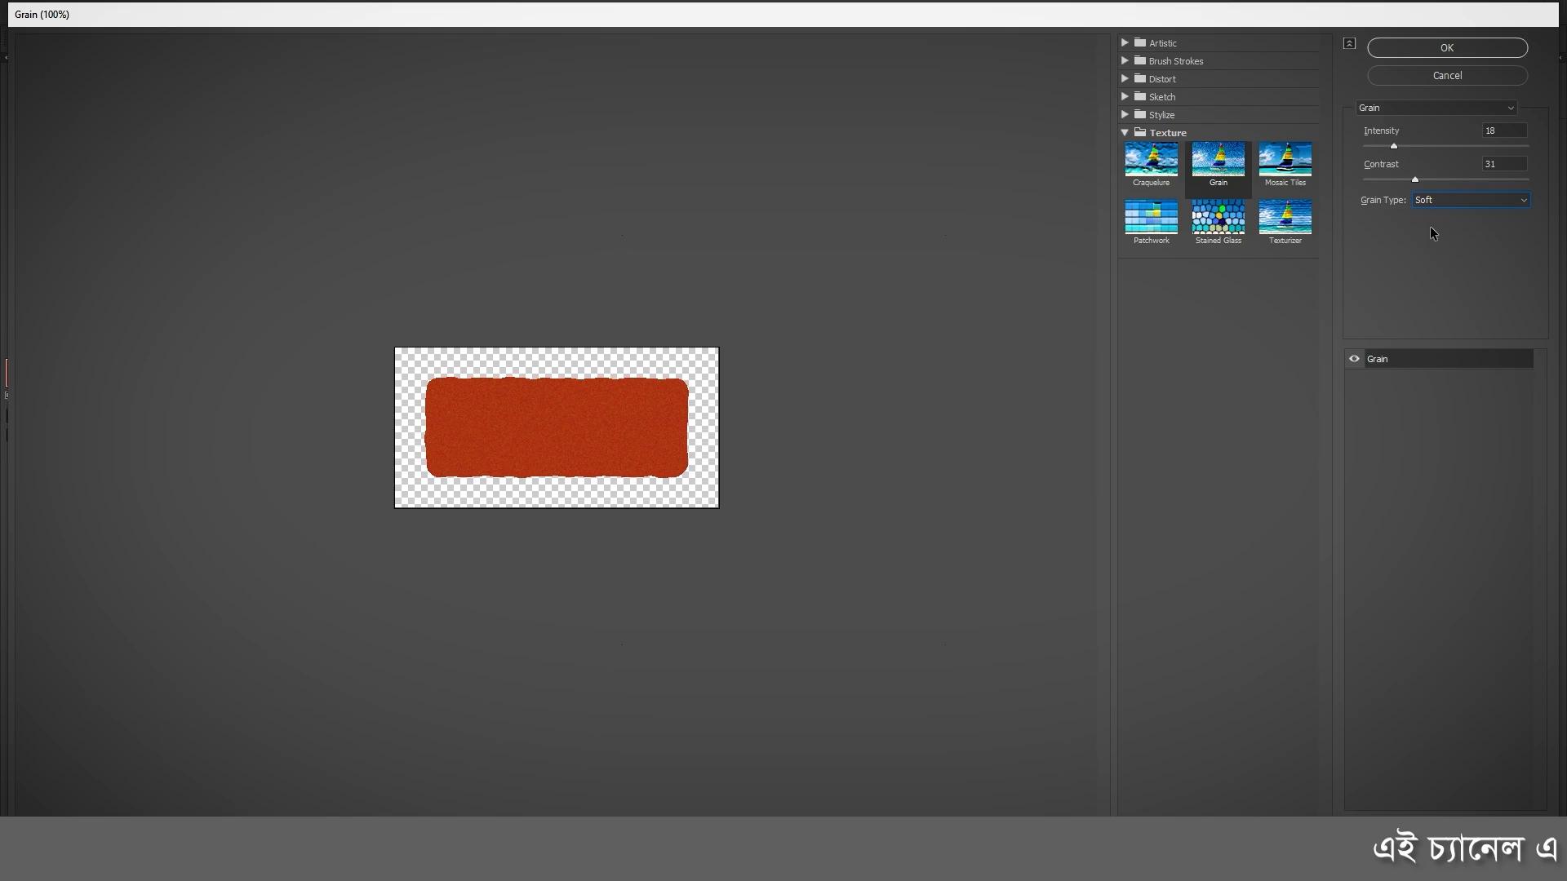
{"action": "left_click", "coordinate": [1447, 47]}
{"action": "scroll", "coordinate": [360, 510], "scroll_direction": "up", "scroll_amount": 2}
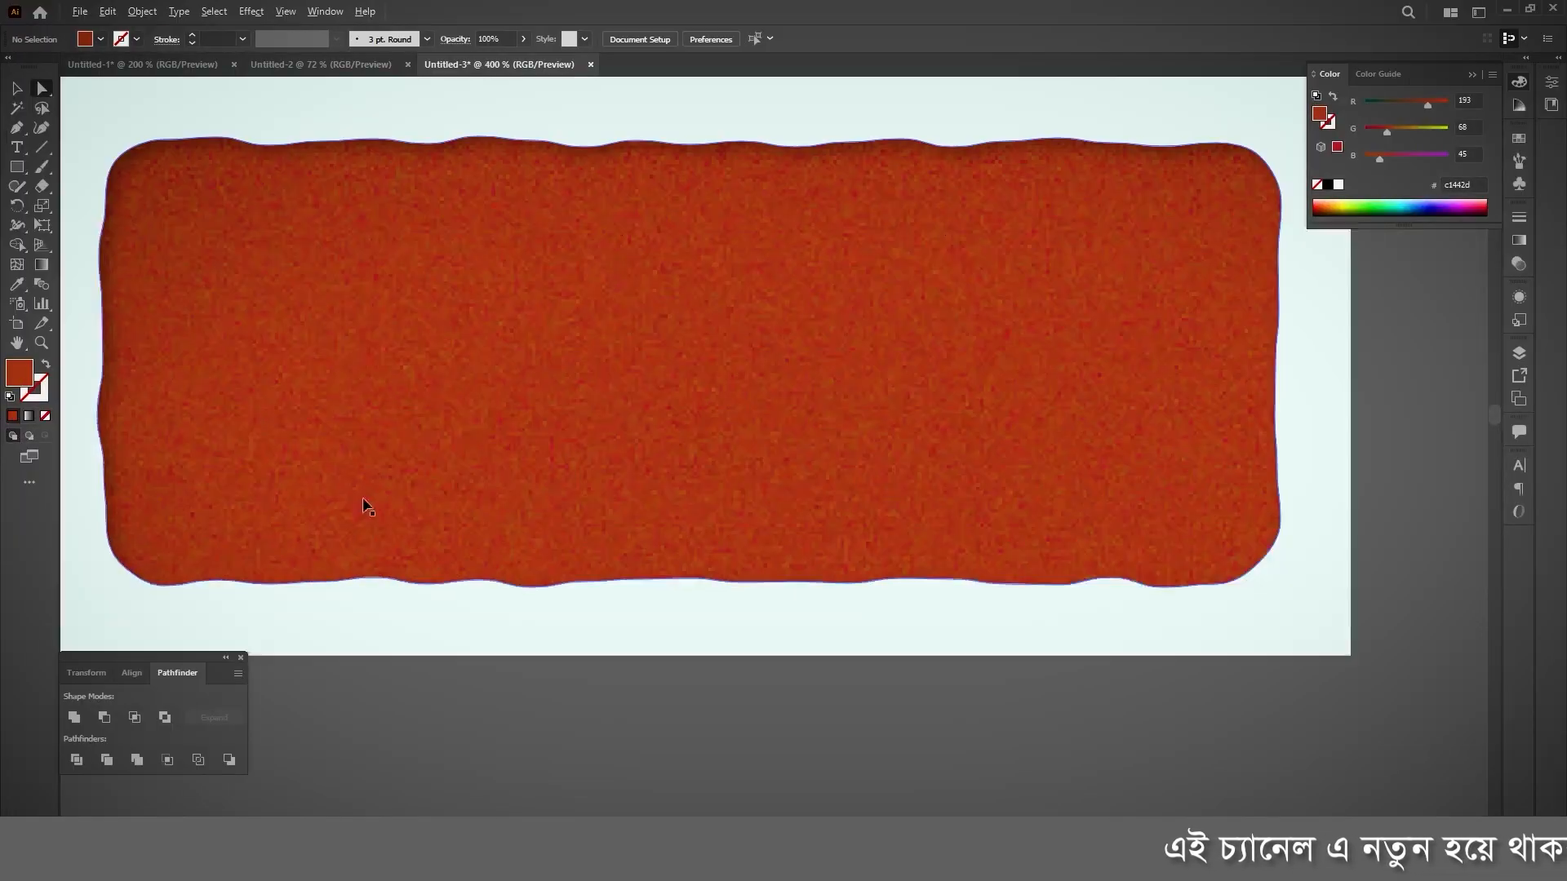
{"action": "scroll", "coordinate": [870, 573], "scroll_direction": "down", "scroll_amount": 2}
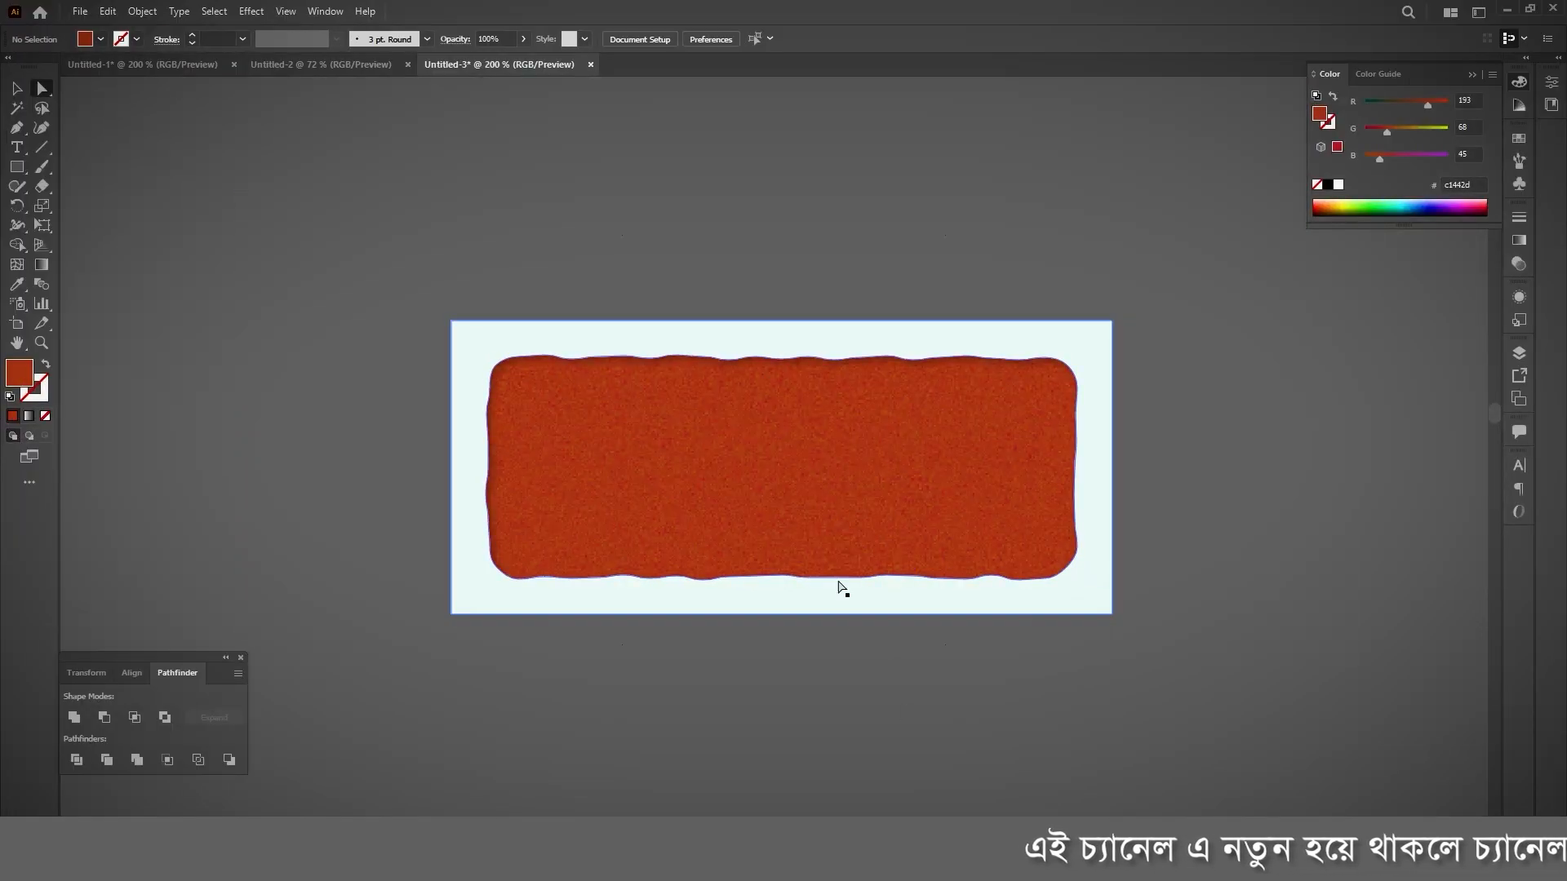
Step: Move the clipped brick artwork to just above the artboard's upper-left area, at about X 368 px, Y -355 px
{"action": "scroll", "coordinate": [817, 572], "scroll_direction": "down", "scroll_amount": 2}
{"action": "left_click_drag", "start_coordinate": [330, 255], "coordinate": [1498, 689]}
{"action": "scroll", "coordinate": [1102, 385], "scroll_direction": "down", "scroll_amount": 2}
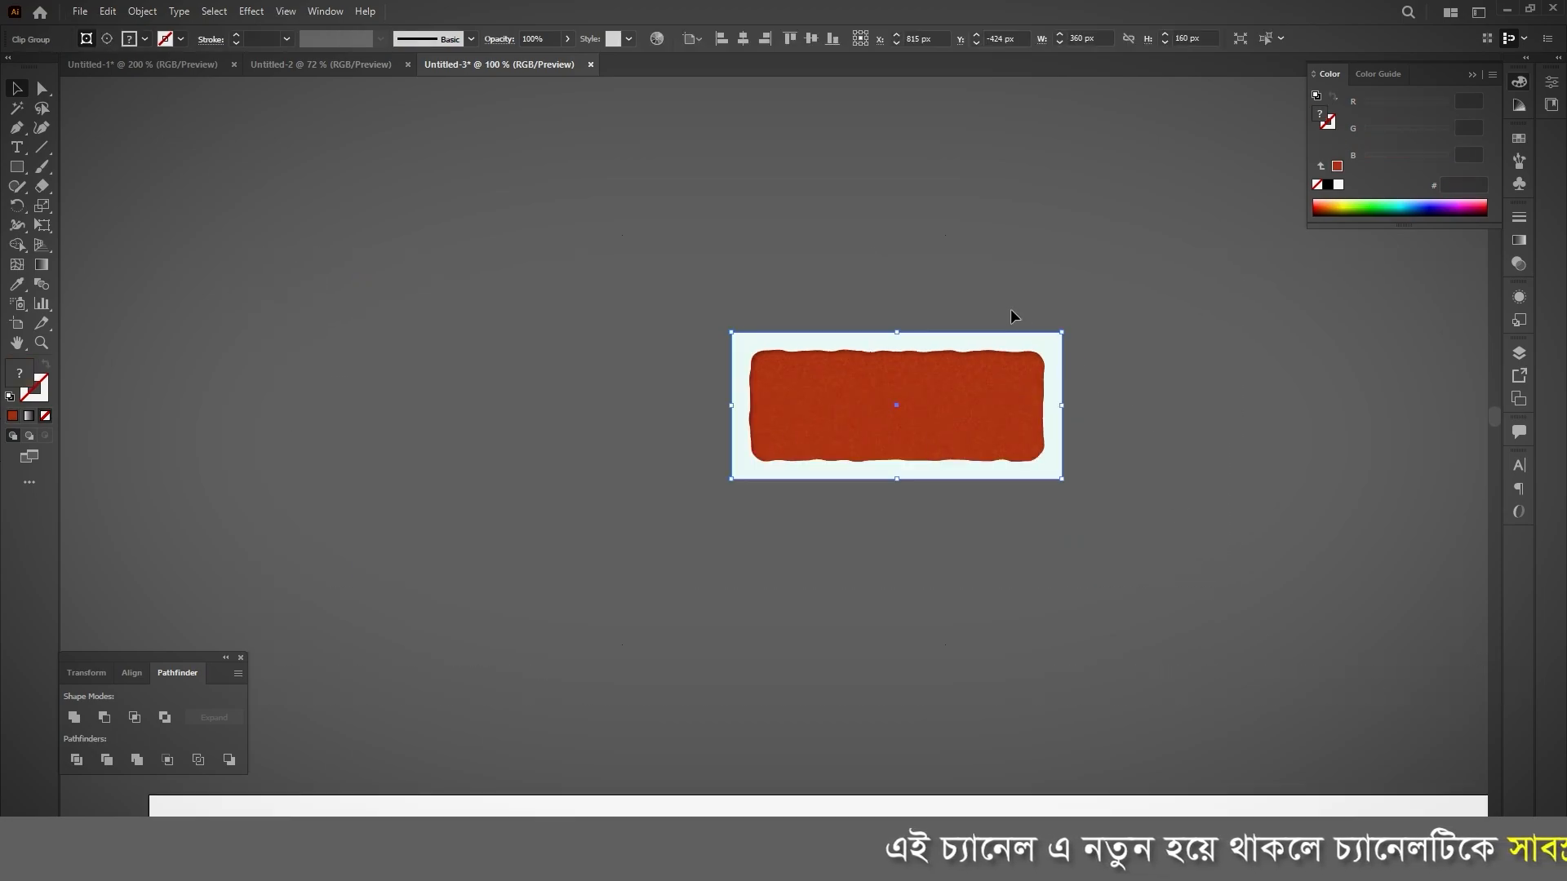
{"action": "scroll", "coordinate": [906, 298], "scroll_direction": "down", "scroll_amount": 2}
{"action": "left_click_drag", "start_coordinate": [913, 355], "coordinate": [774, 434]}
{"action": "scroll", "coordinate": [774, 431], "scroll_direction": "down", "scroll_amount": 2}
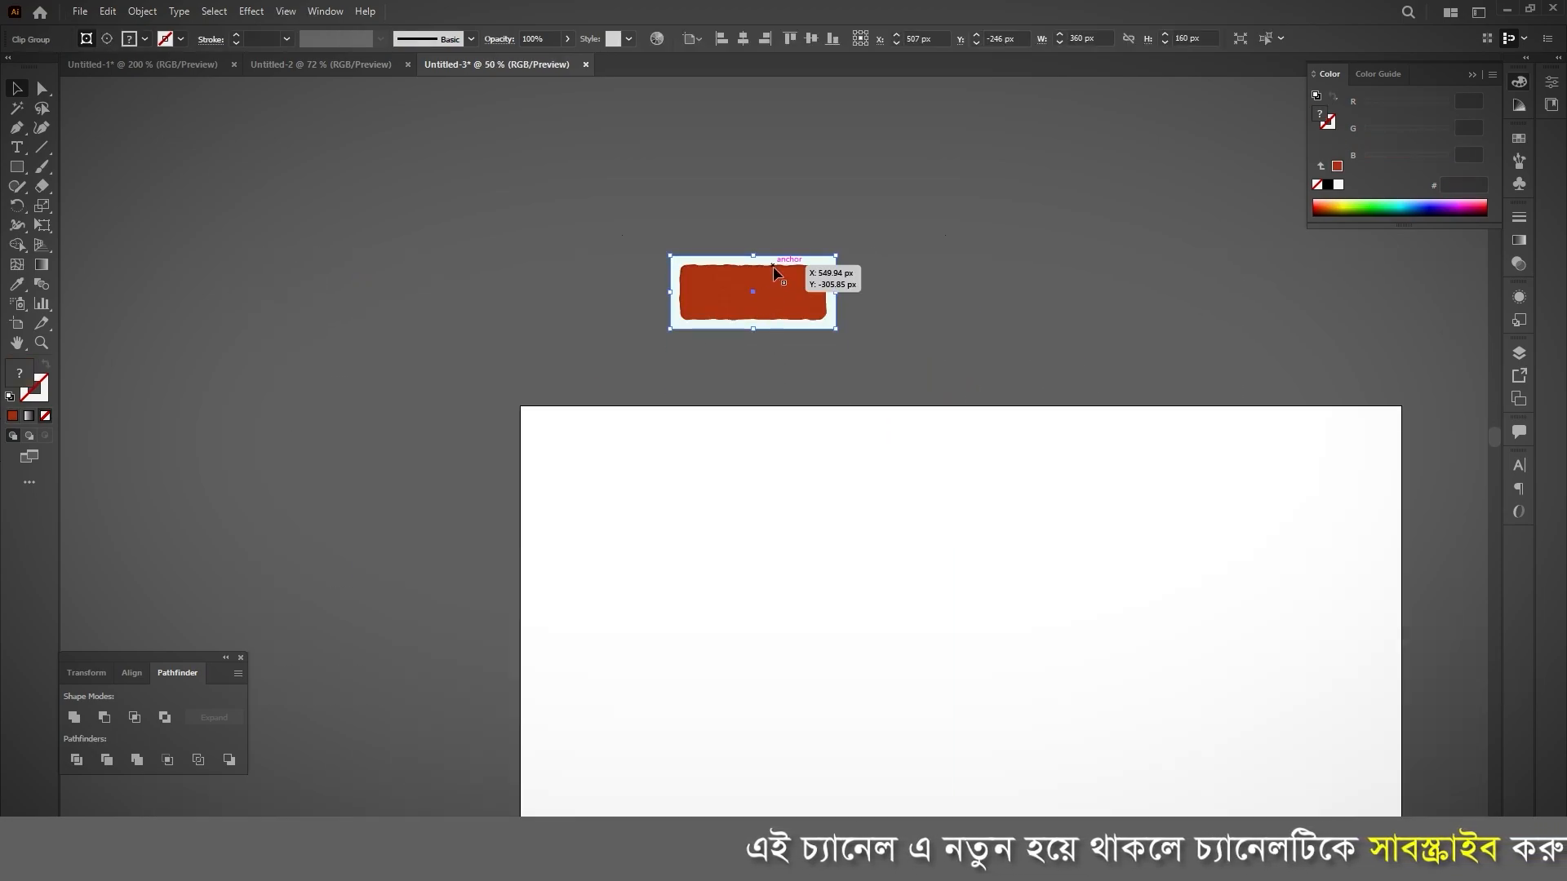
{"action": "left_click_drag", "start_coordinate": [773, 290], "coordinate": [718, 283]}
{"action": "scroll", "coordinate": [733, 211], "scroll_direction": "up", "scroll_amount": 2}
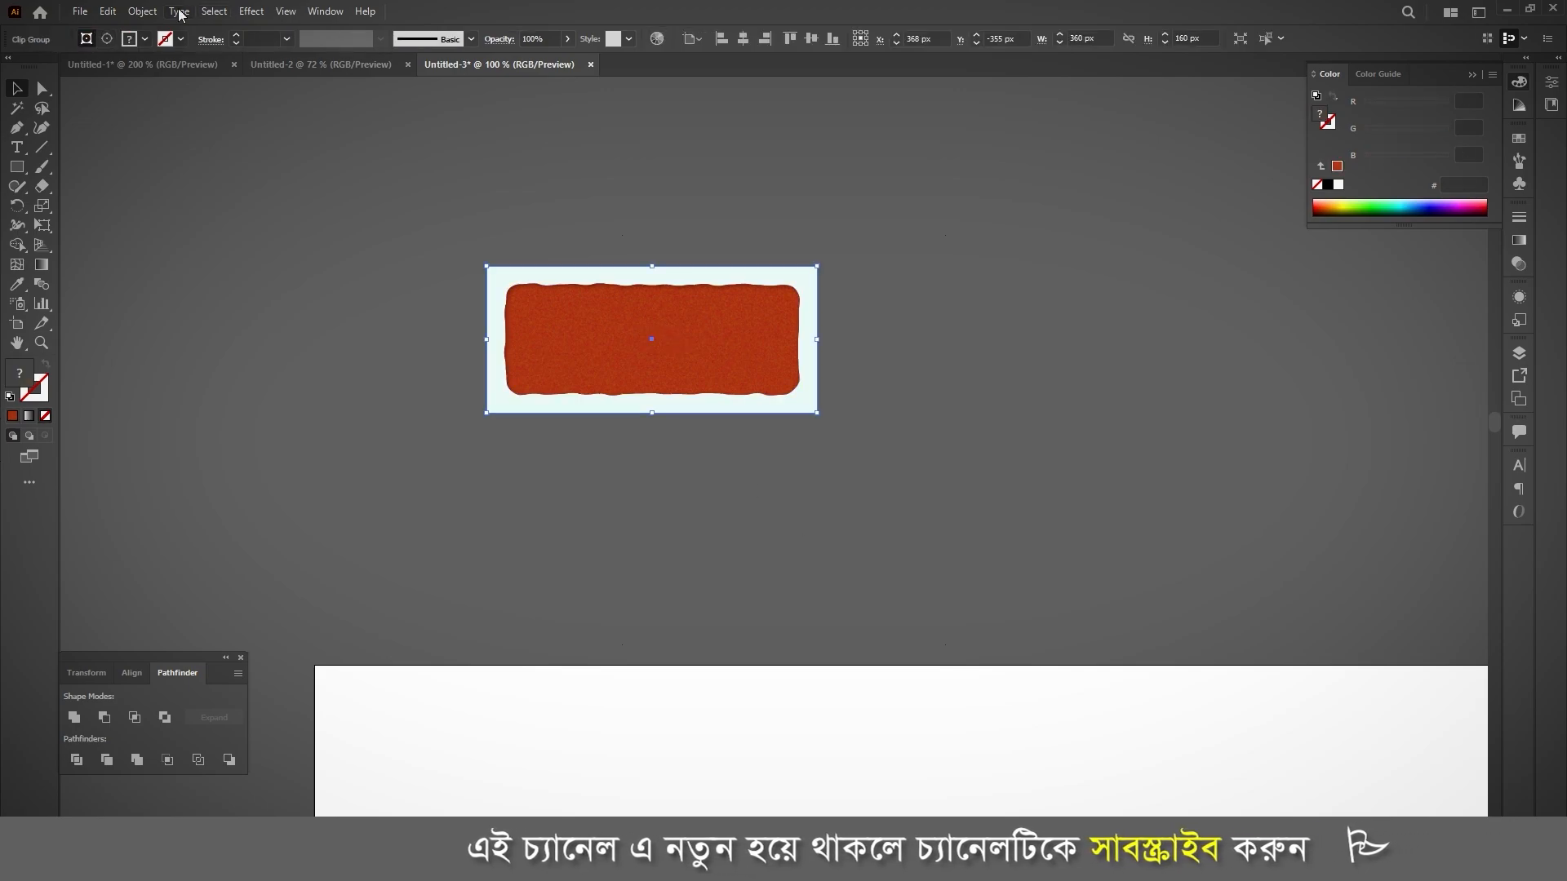
Step: Make a new pattern swatch from the clipped brick artwork and dismiss the notice
{"action": "left_click", "coordinate": [139, 11]}
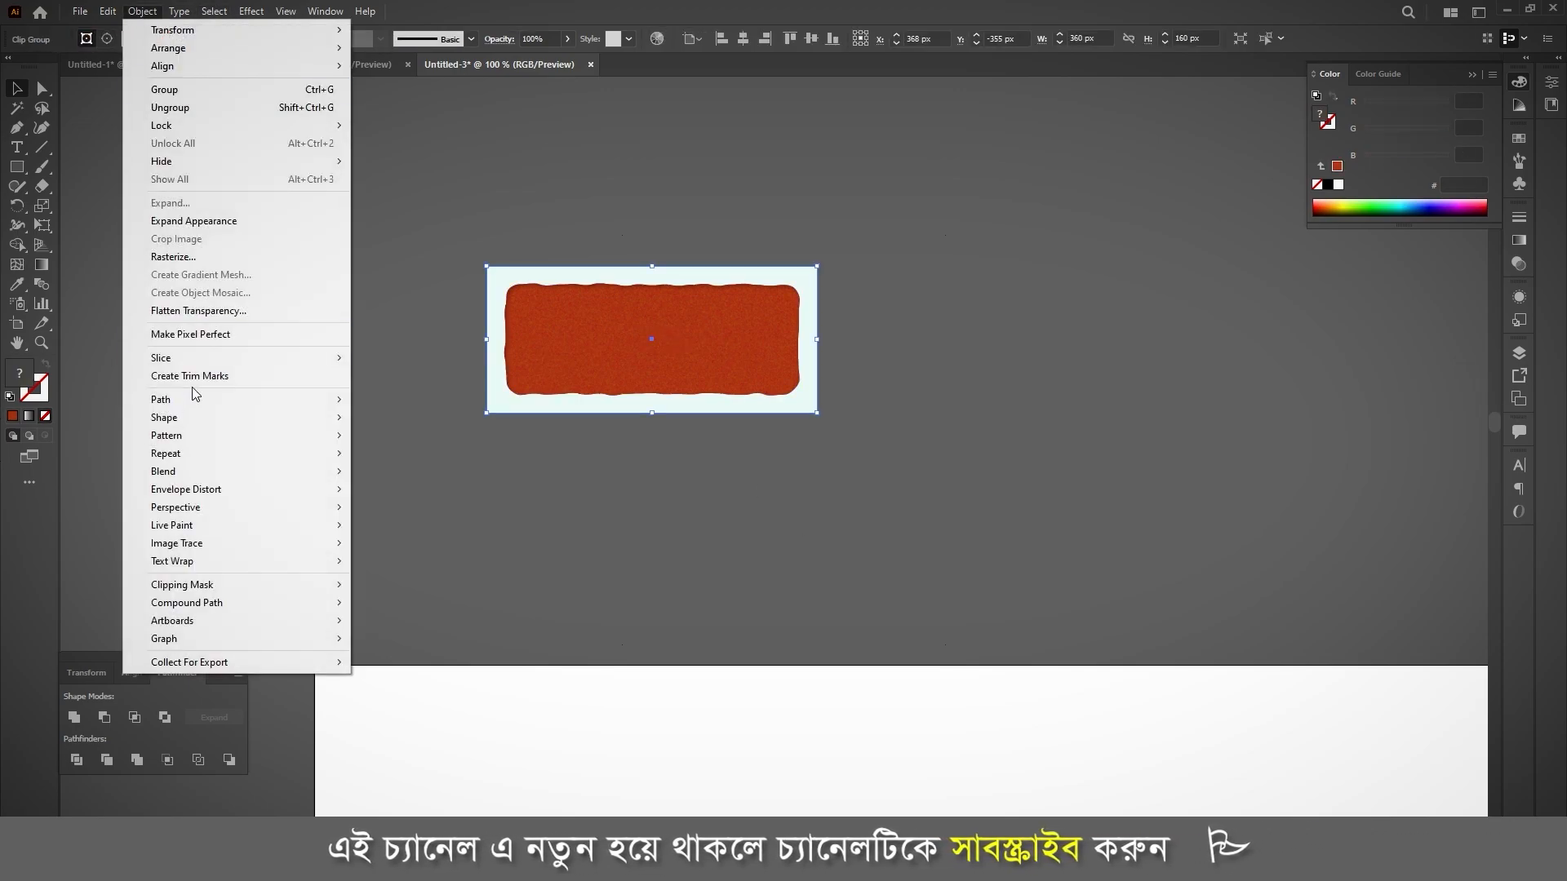
{"action": "mouse_move", "coordinate": [197, 444]}
{"action": "left_click", "coordinate": [395, 436]}
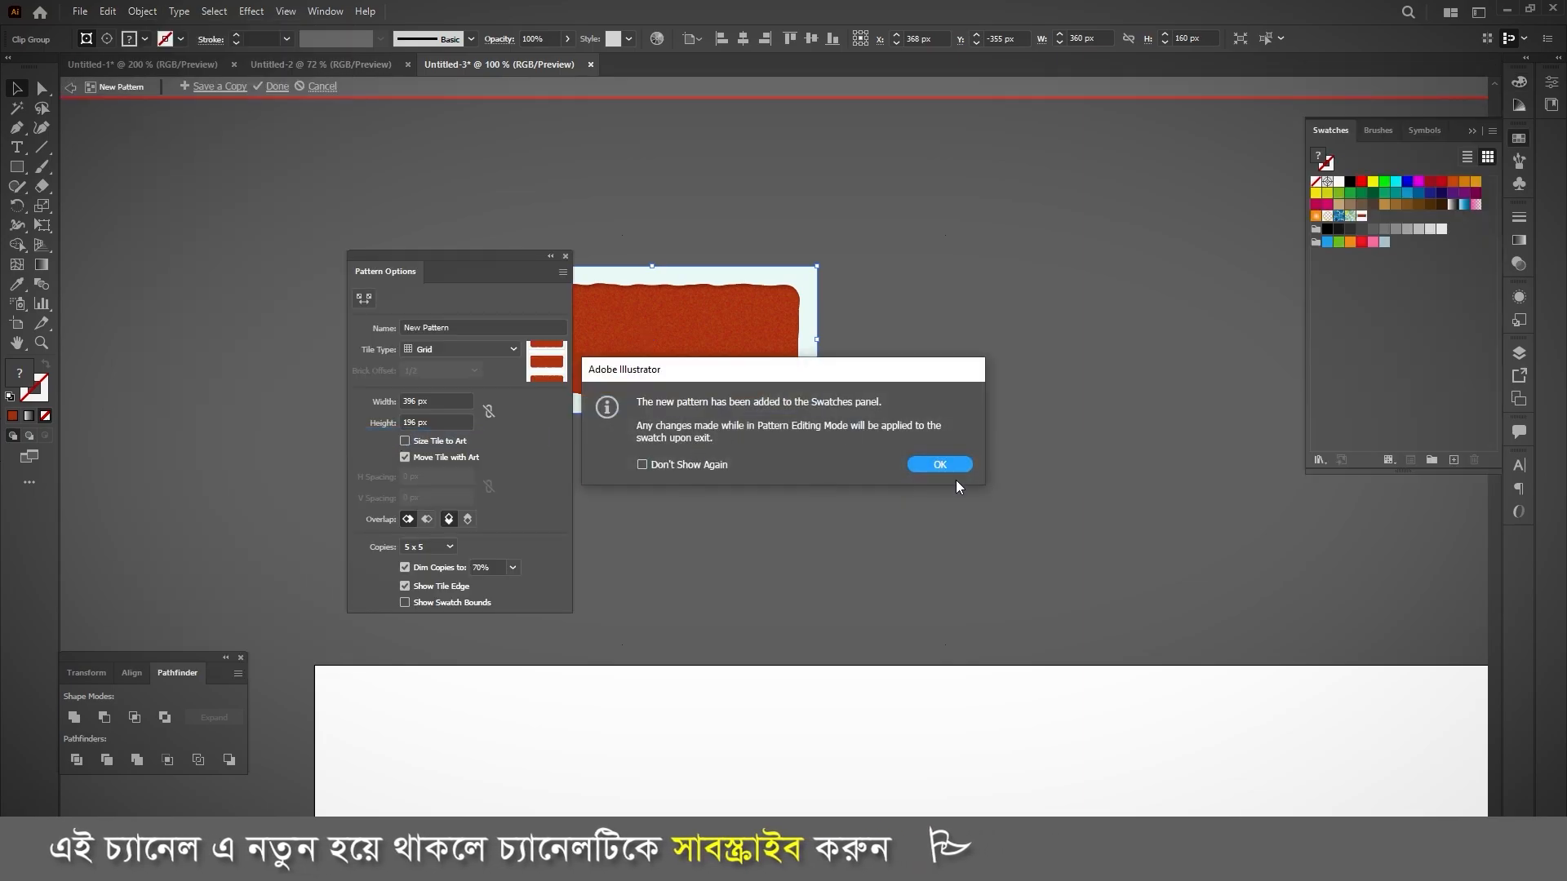
{"action": "left_click", "coordinate": [940, 465]}
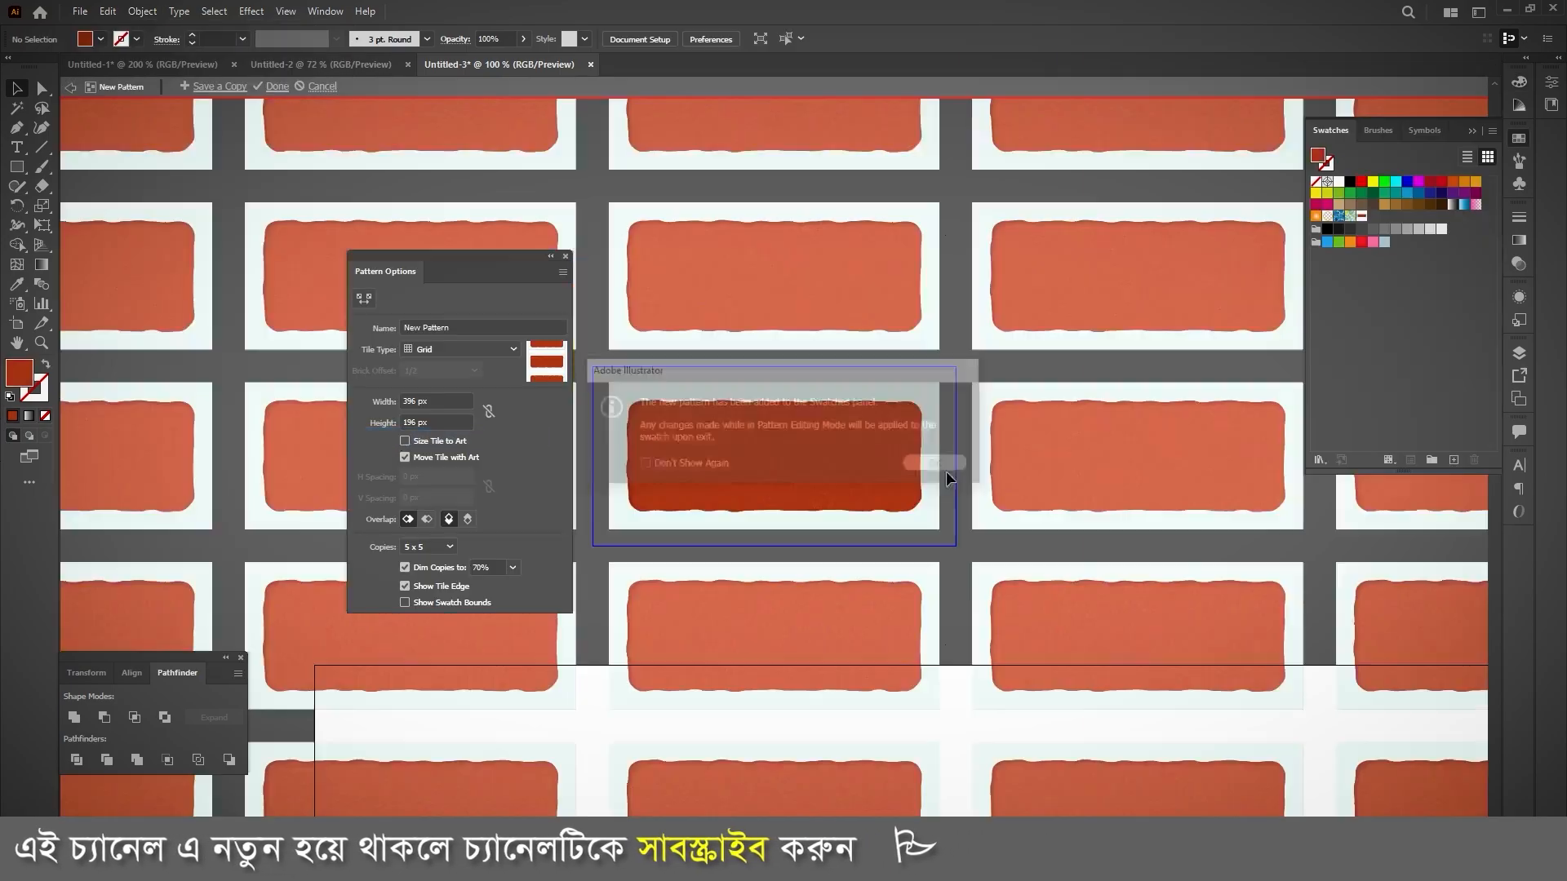
Step: Set the pattern tile's width to 360 px so neighbouring bricks meet without vertical gaps
{"action": "left_click", "coordinate": [425, 401]}
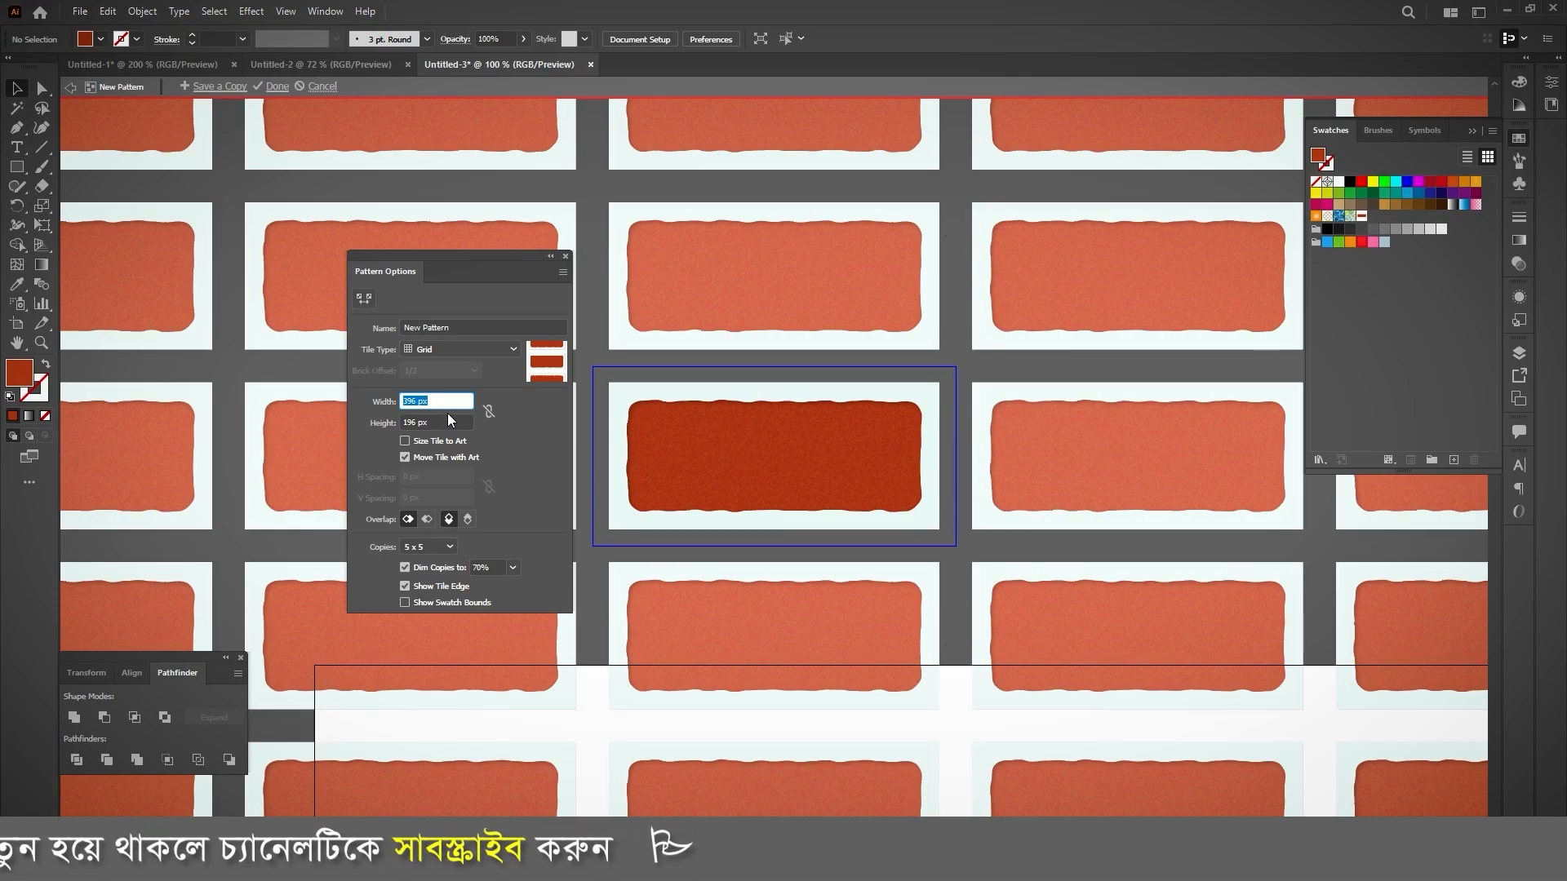
{"action": "type", "text": "378"}
{"action": "key", "text": "Return"}
{"action": "type", "text": "361"}
{"action": "key", "text": "Return"}
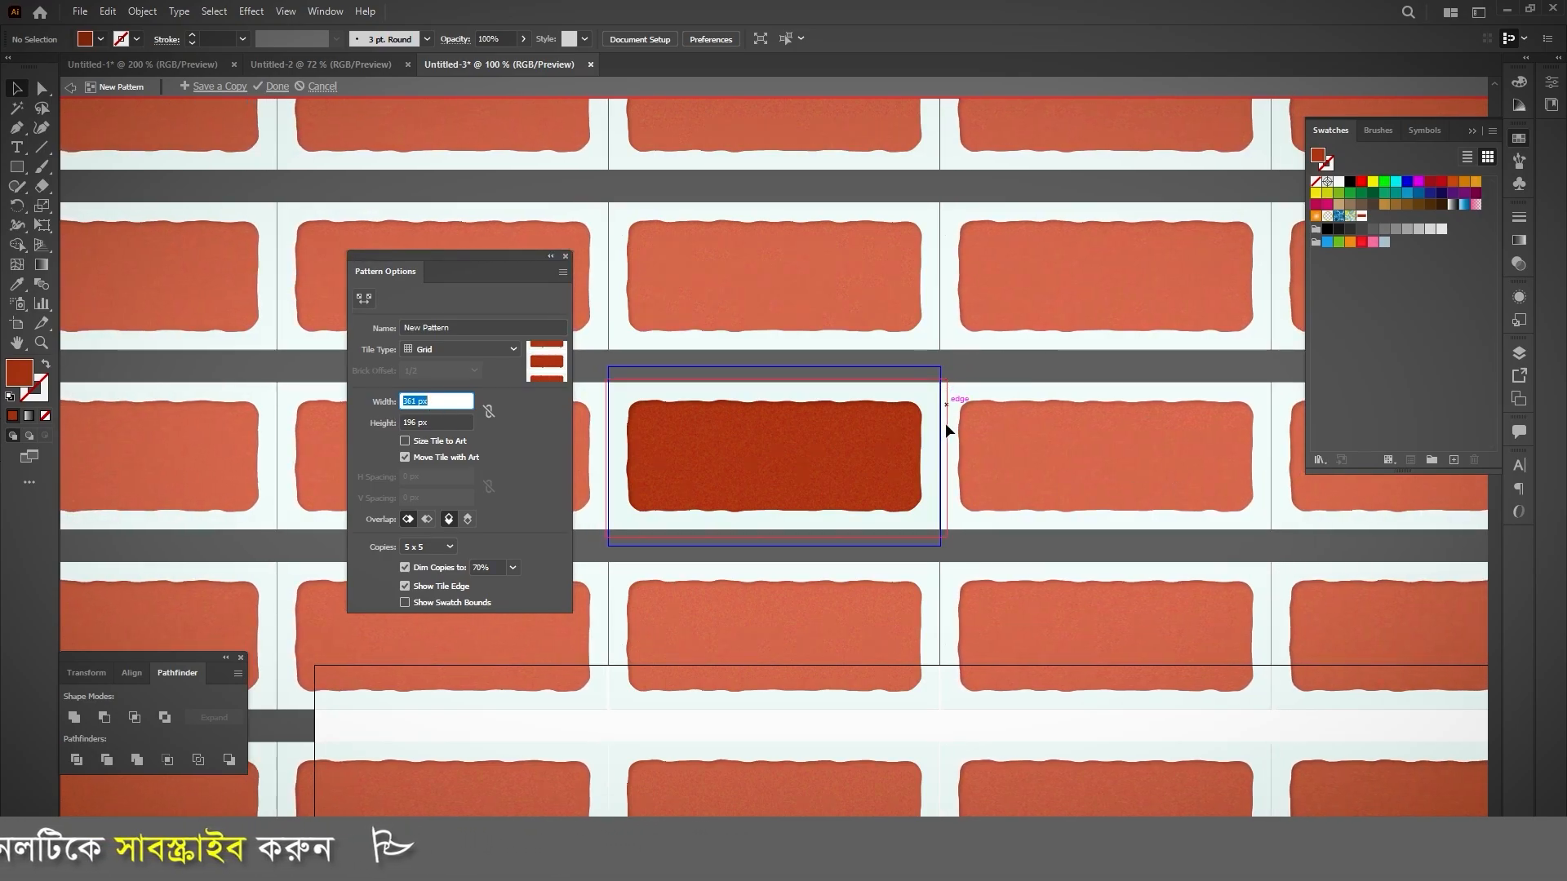
{"action": "type", "text": "360"}
{"action": "key", "text": "Return"}
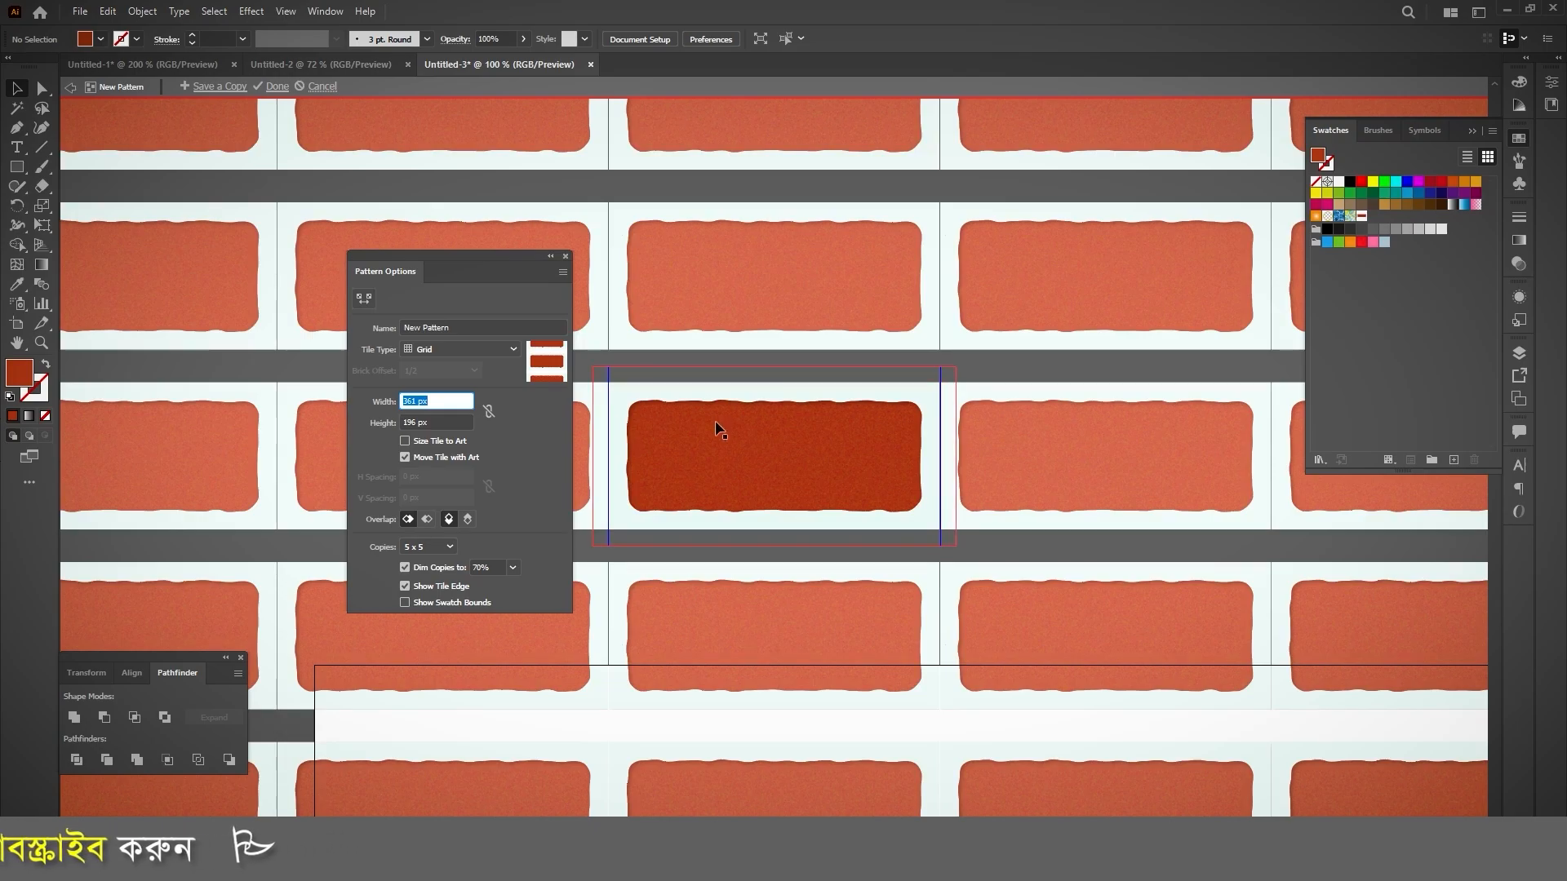
{"action": "key", "text": "Down"}
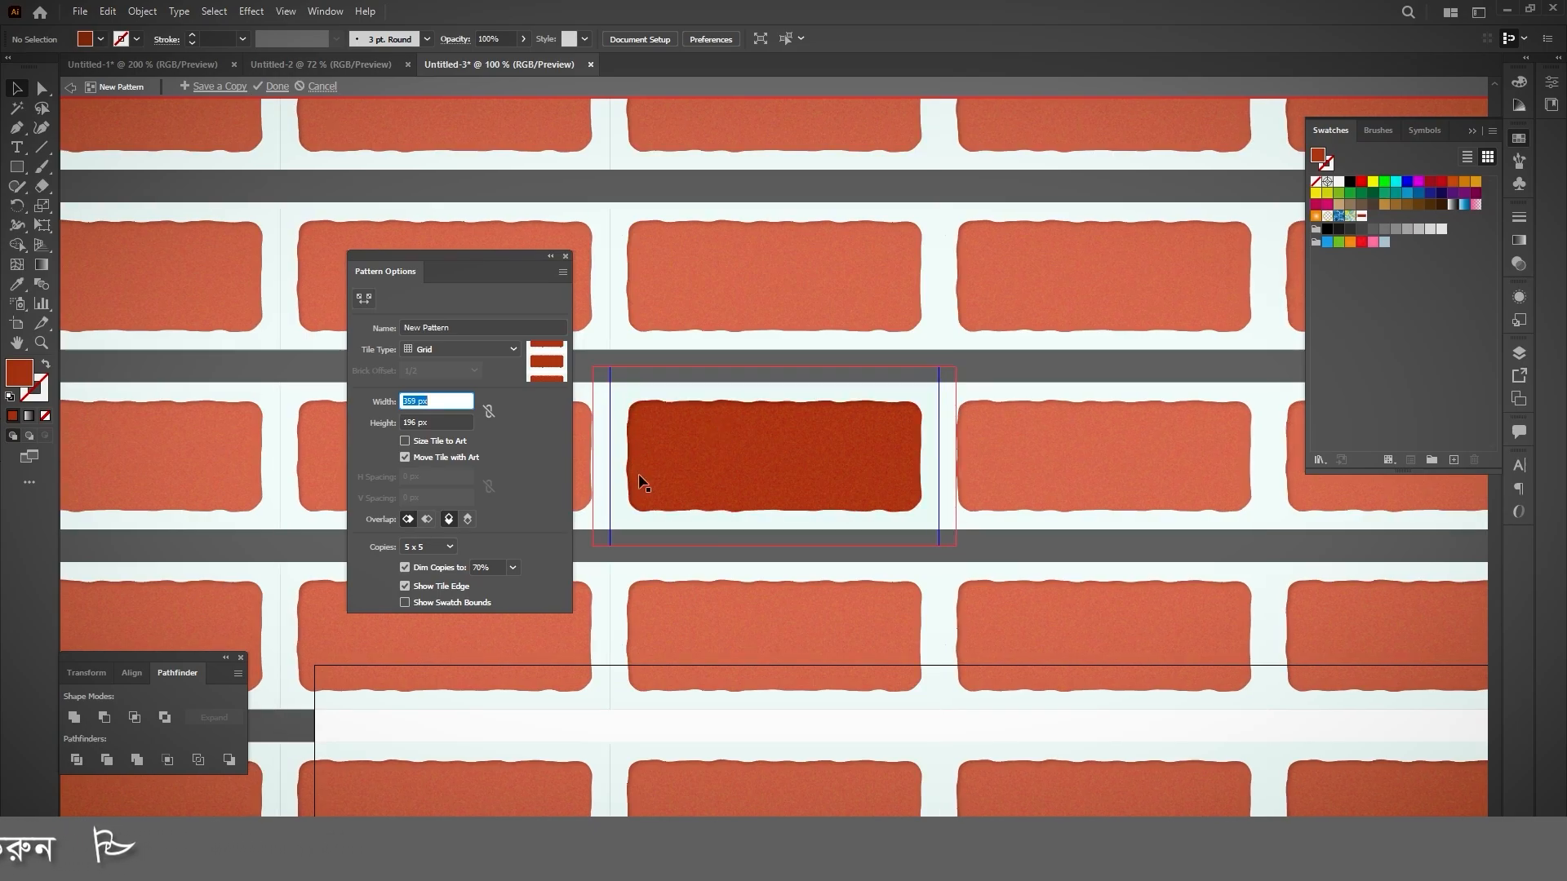
{"action": "key", "text": "Up"}
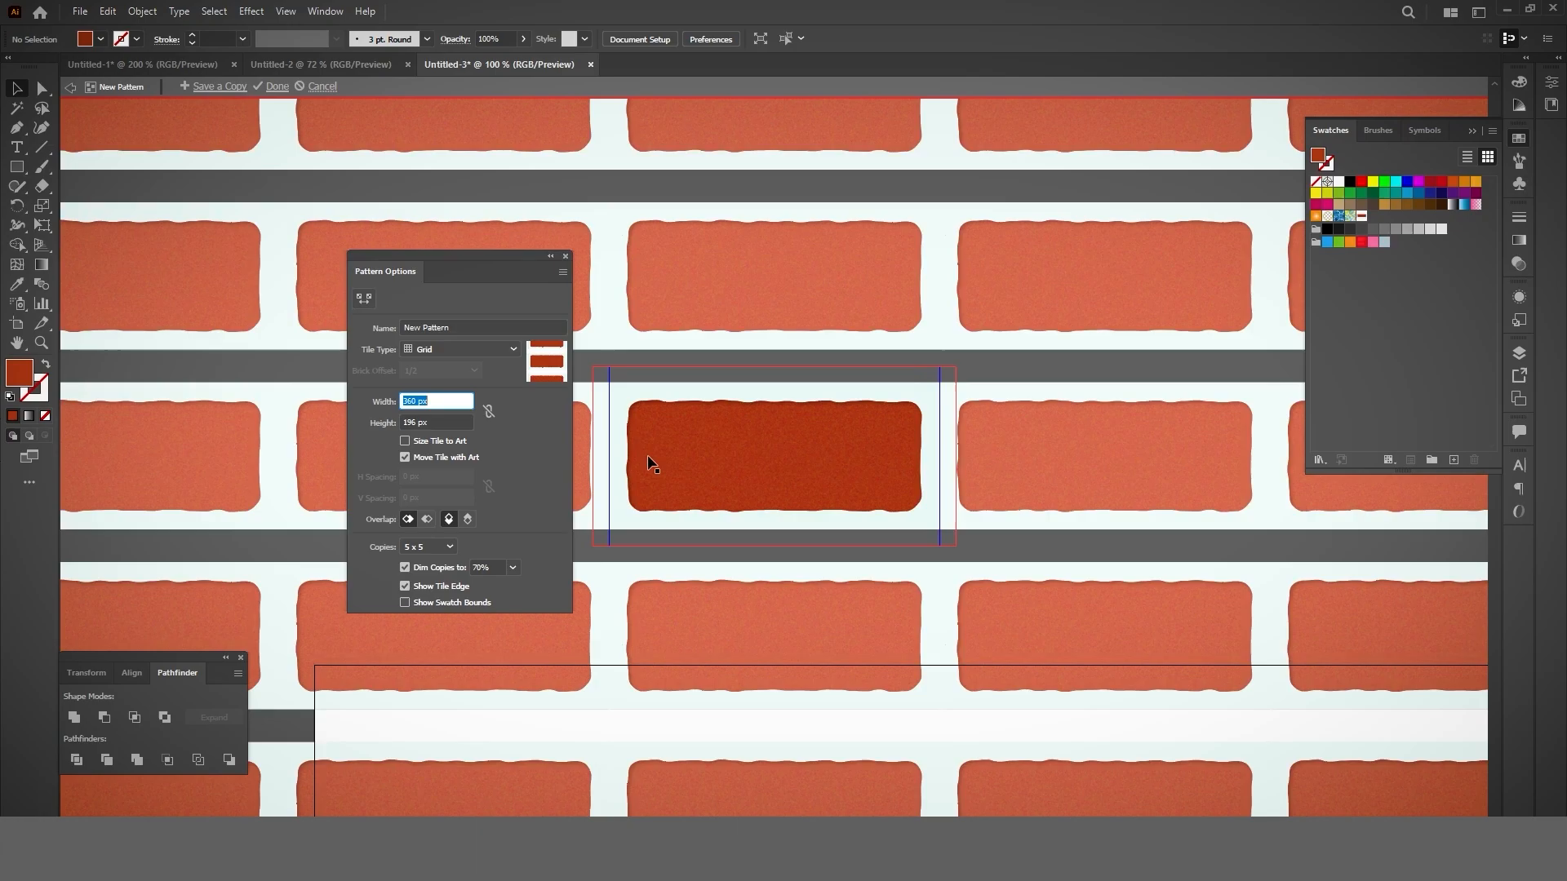
Step: Set the pattern tile's height to 160 px to close the horizontal gaps and finish editing the pattern
{"action": "key", "text": "Tab"}
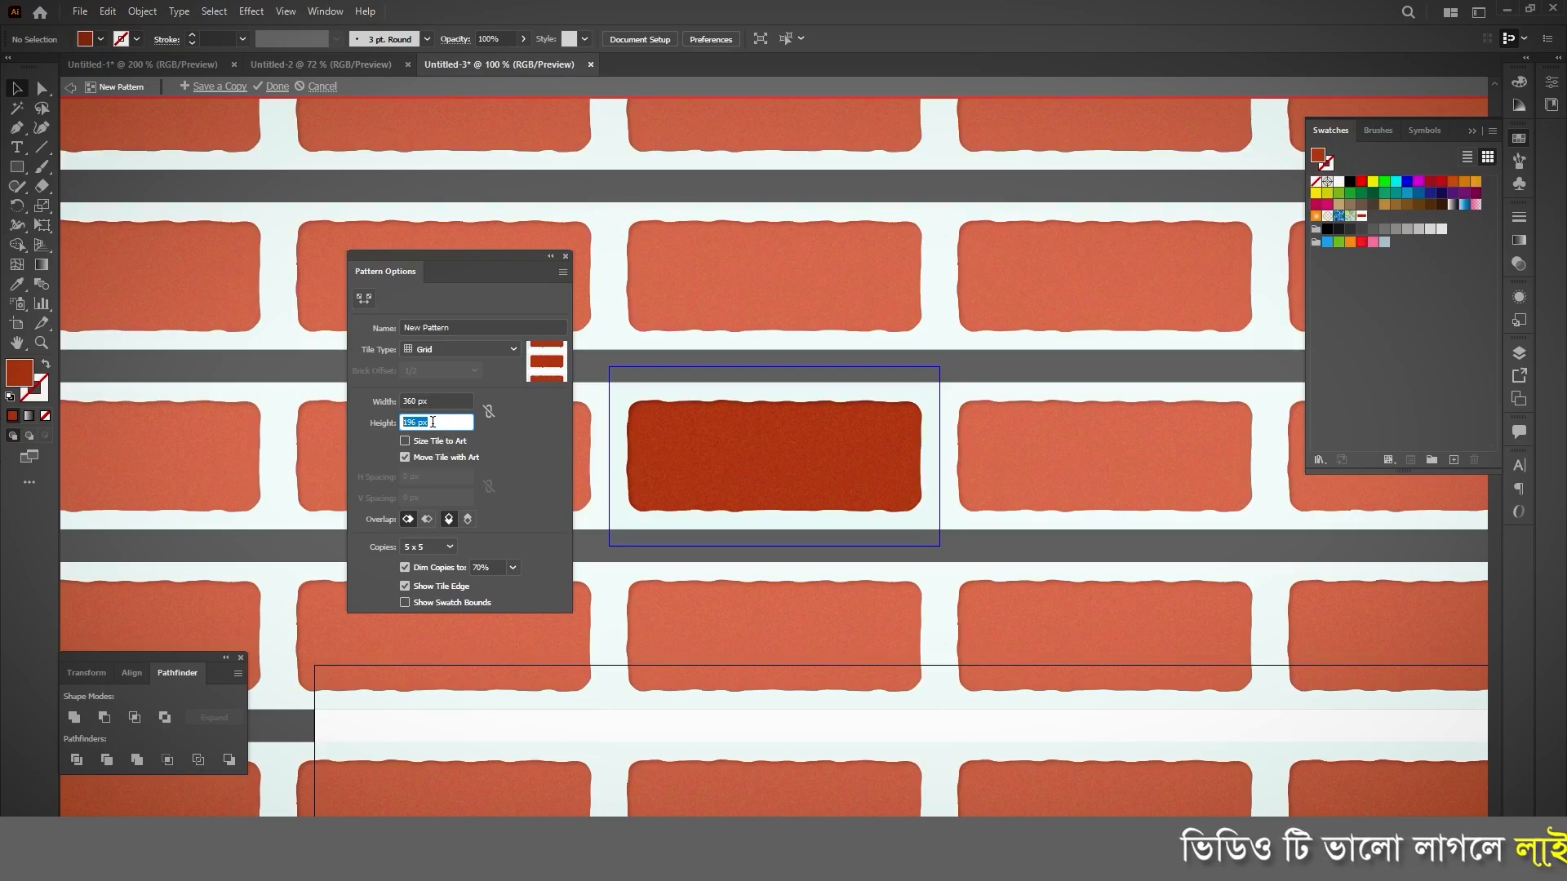
{"action": "key", "text": "Down"}
{"action": "key", "text": "Down"}
{"action": "key", "text": "Down"}
{"action": "key", "text": "Down"}
{"action": "key", "text": "Down"}
{"action": "key", "text": "Down"}
{"action": "key", "text": "Down"}
{"action": "key", "text": "Down"}
{"action": "key", "text": "Down"}
{"action": "key", "text": "Down"}
{"action": "key", "text": "Down"}
{"action": "key", "text": "Down"}
{"action": "key", "text": "Down"}
{"action": "key", "text": "Down"}
{"action": "key", "text": "Down"}
{"action": "key", "text": "Down"}
{"action": "key", "text": "Down"}
{"action": "key", "text": "Down"}
{"action": "key", "text": "Down"}
{"action": "key", "text": "Down"}
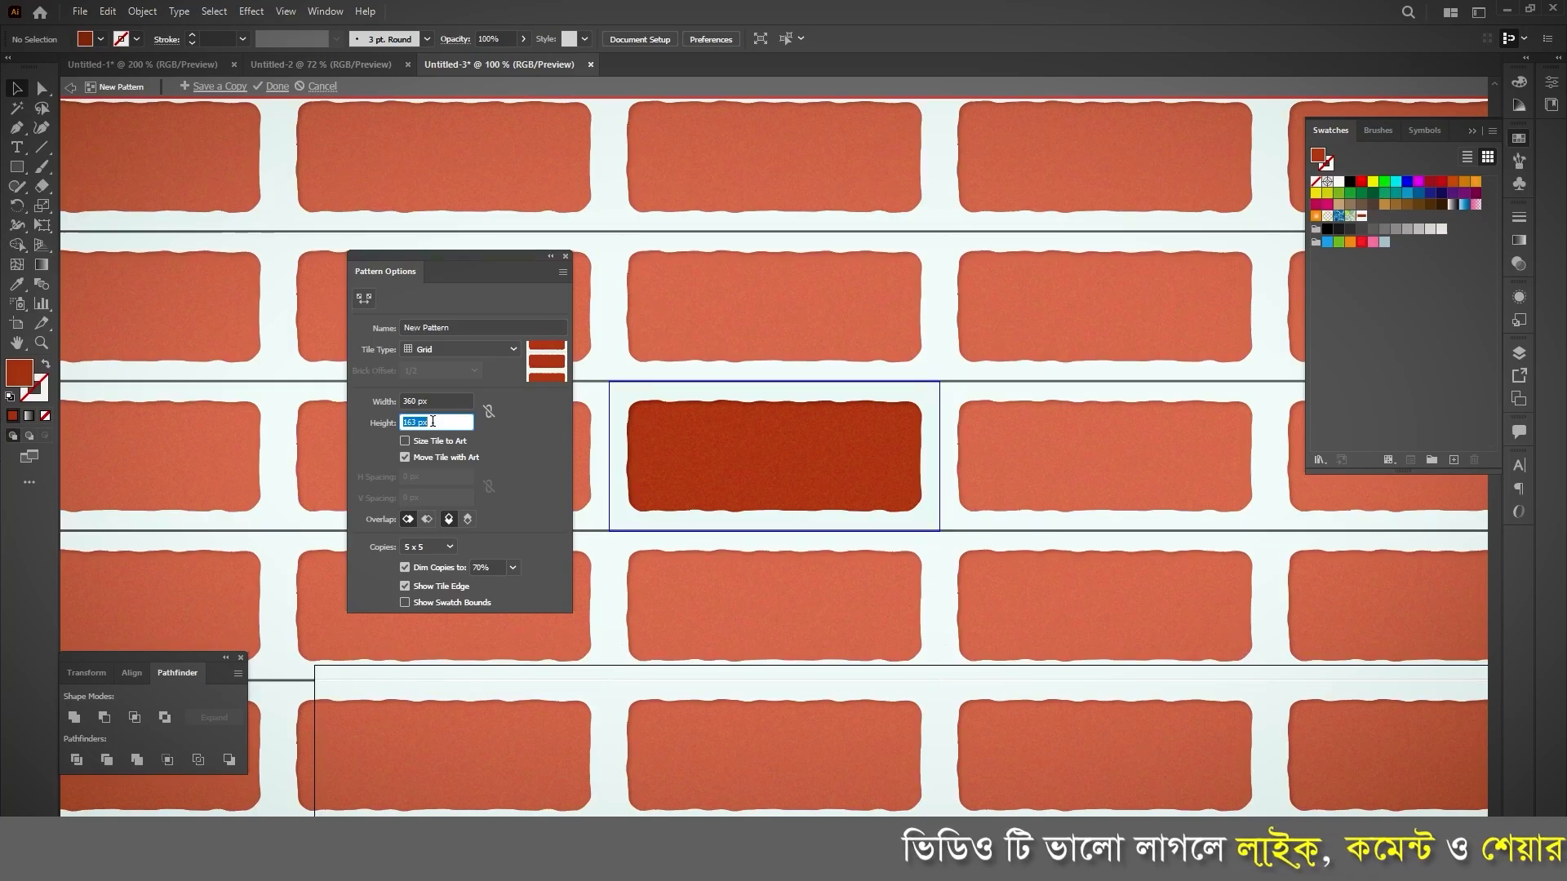
{"action": "key", "text": "Down"}
{"action": "key", "text": "Down"}
{"action": "key", "text": "Down"}
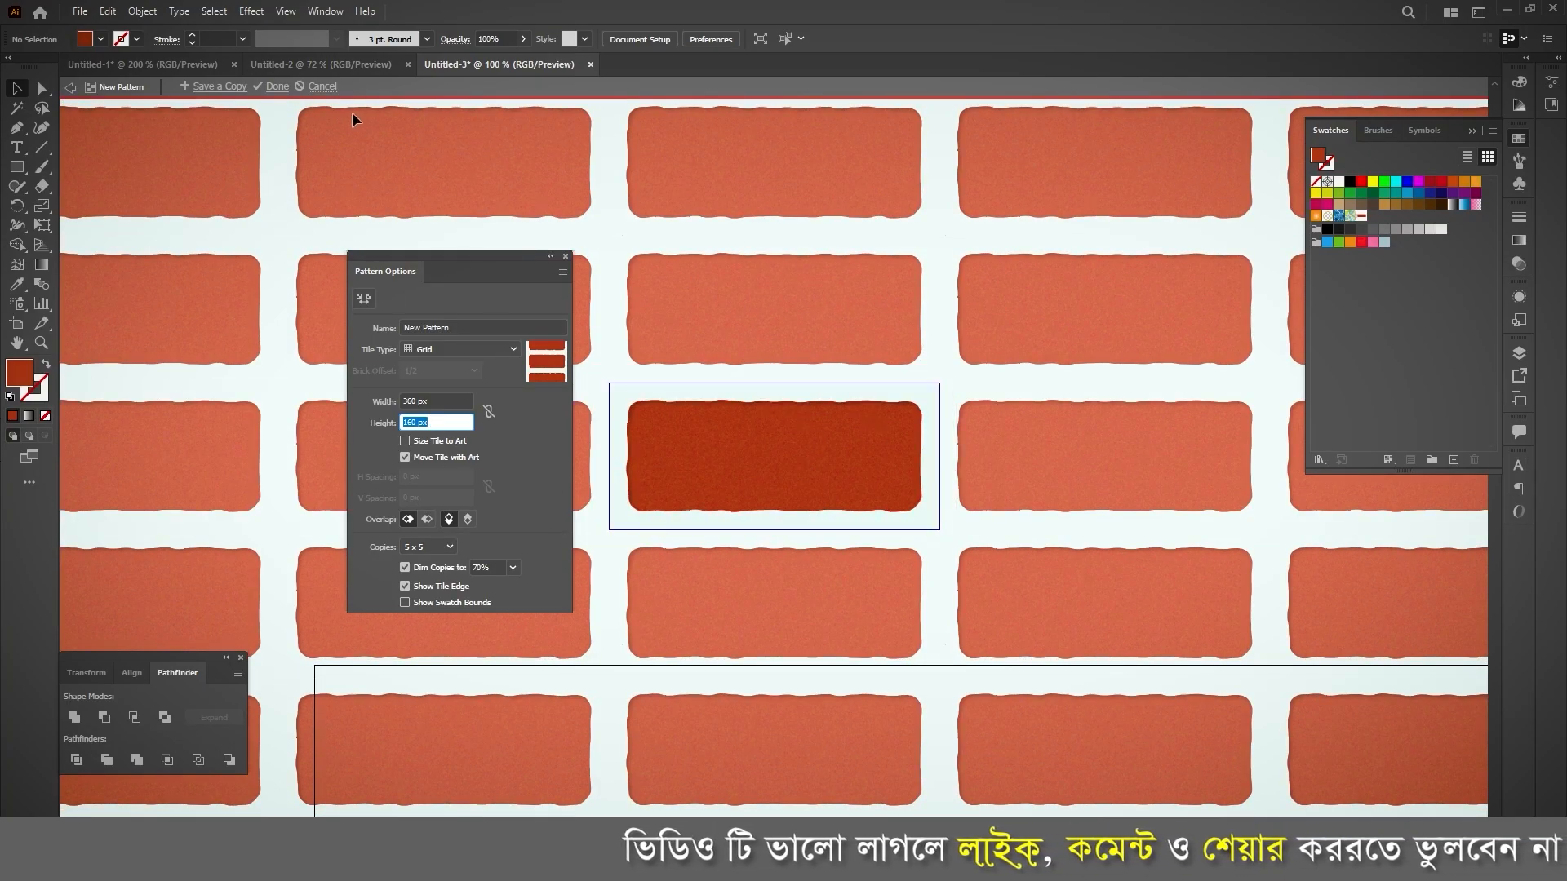
{"action": "left_click", "coordinate": [276, 89]}
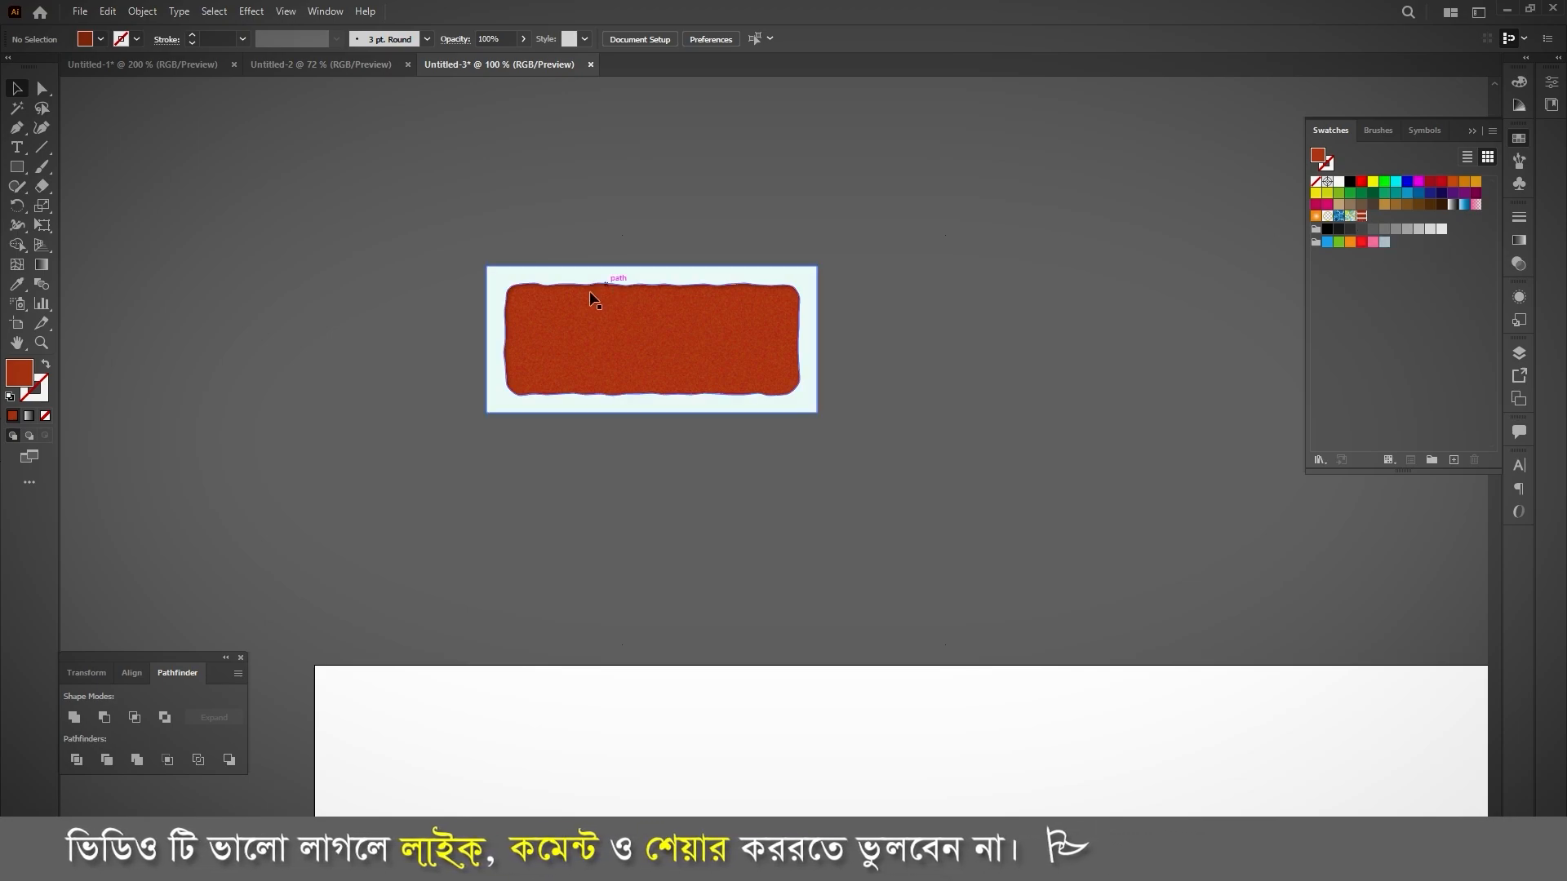
Step: Draw a 1920 x 1080 px rectangle covering the artboard and fill it with the new brick pattern
{"action": "scroll", "coordinate": [548, 255], "scroll_direction": "down", "scroll_amount": 2}
{"action": "scroll", "coordinate": [549, 253], "scroll_direction": "down", "scroll_amount": 7}
{"action": "left_click", "coordinate": [17, 169]}
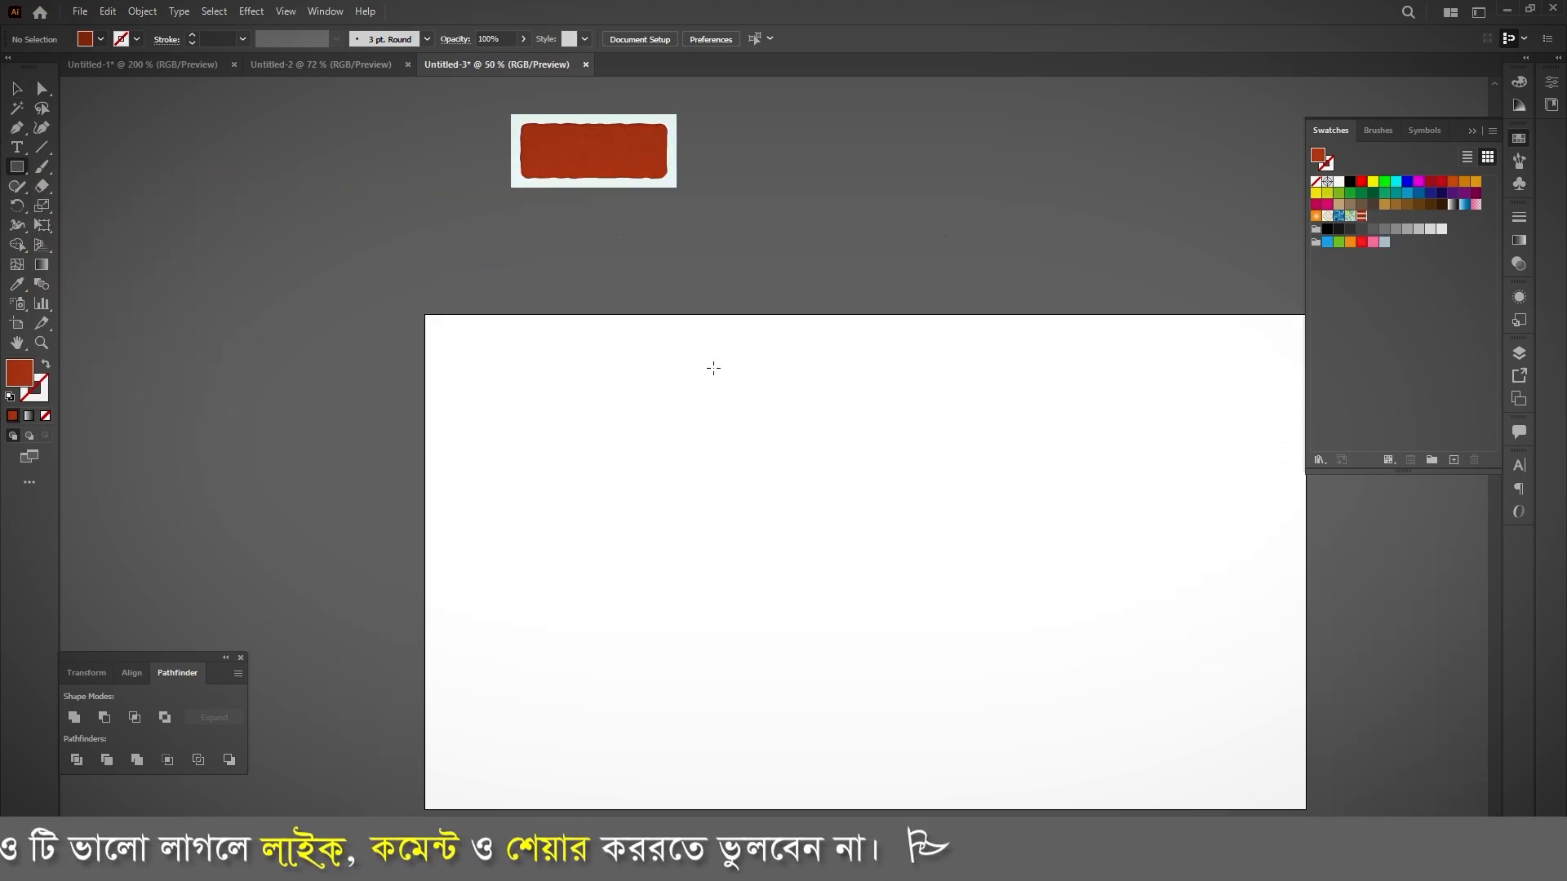
{"action": "scroll", "coordinate": [425, 301], "scroll_direction": "down", "scroll_amount": 1}
{"action": "left_click_drag", "start_coordinate": [426, 308], "coordinate": [1012, 638]}
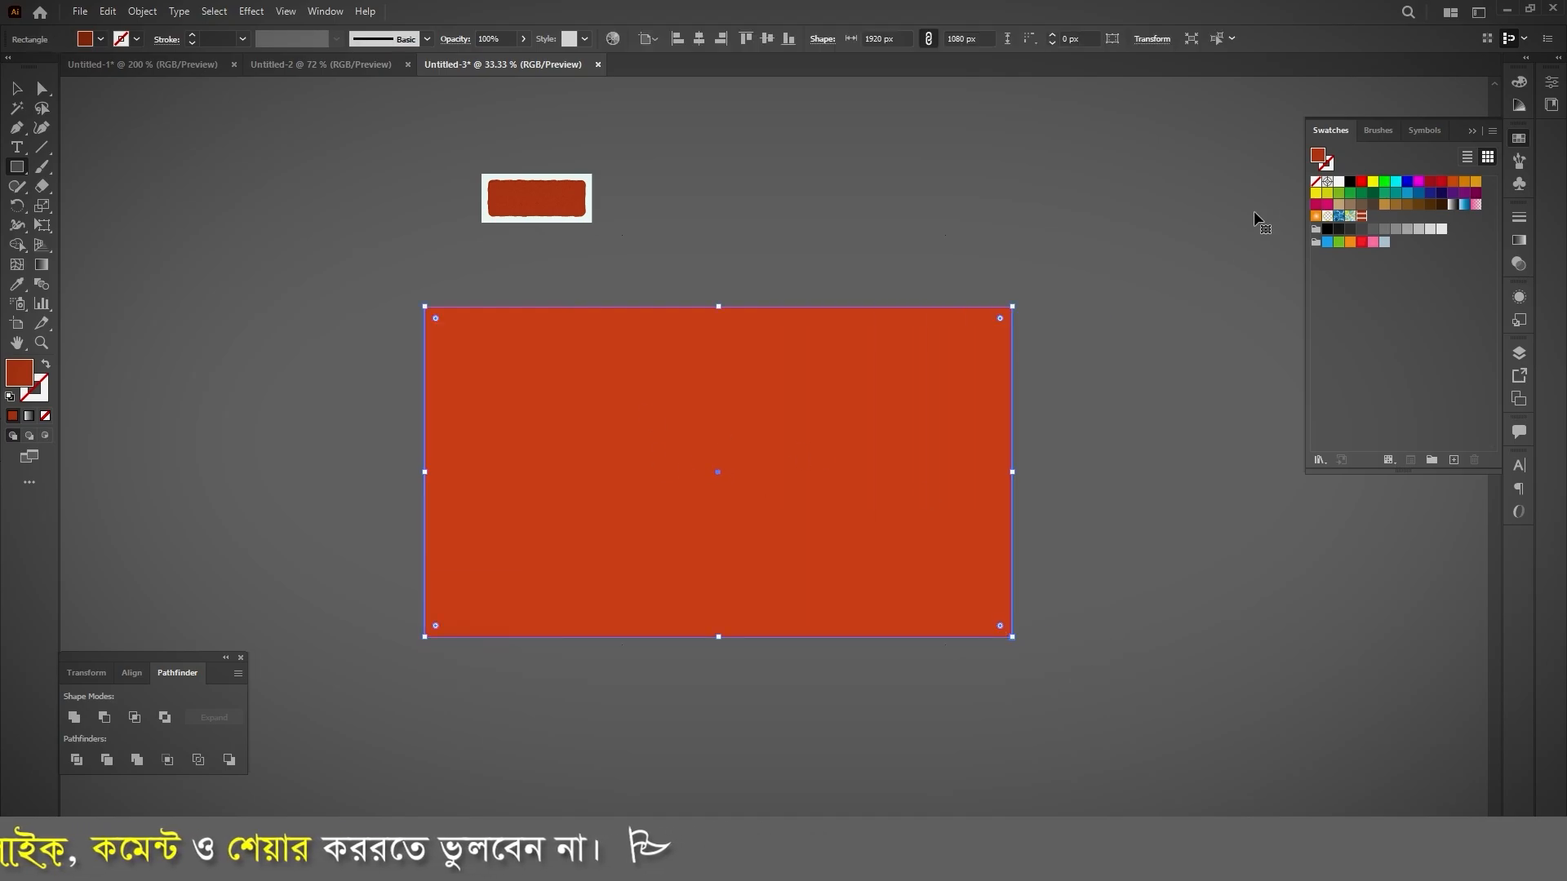
{"action": "left_click", "coordinate": [1363, 216]}
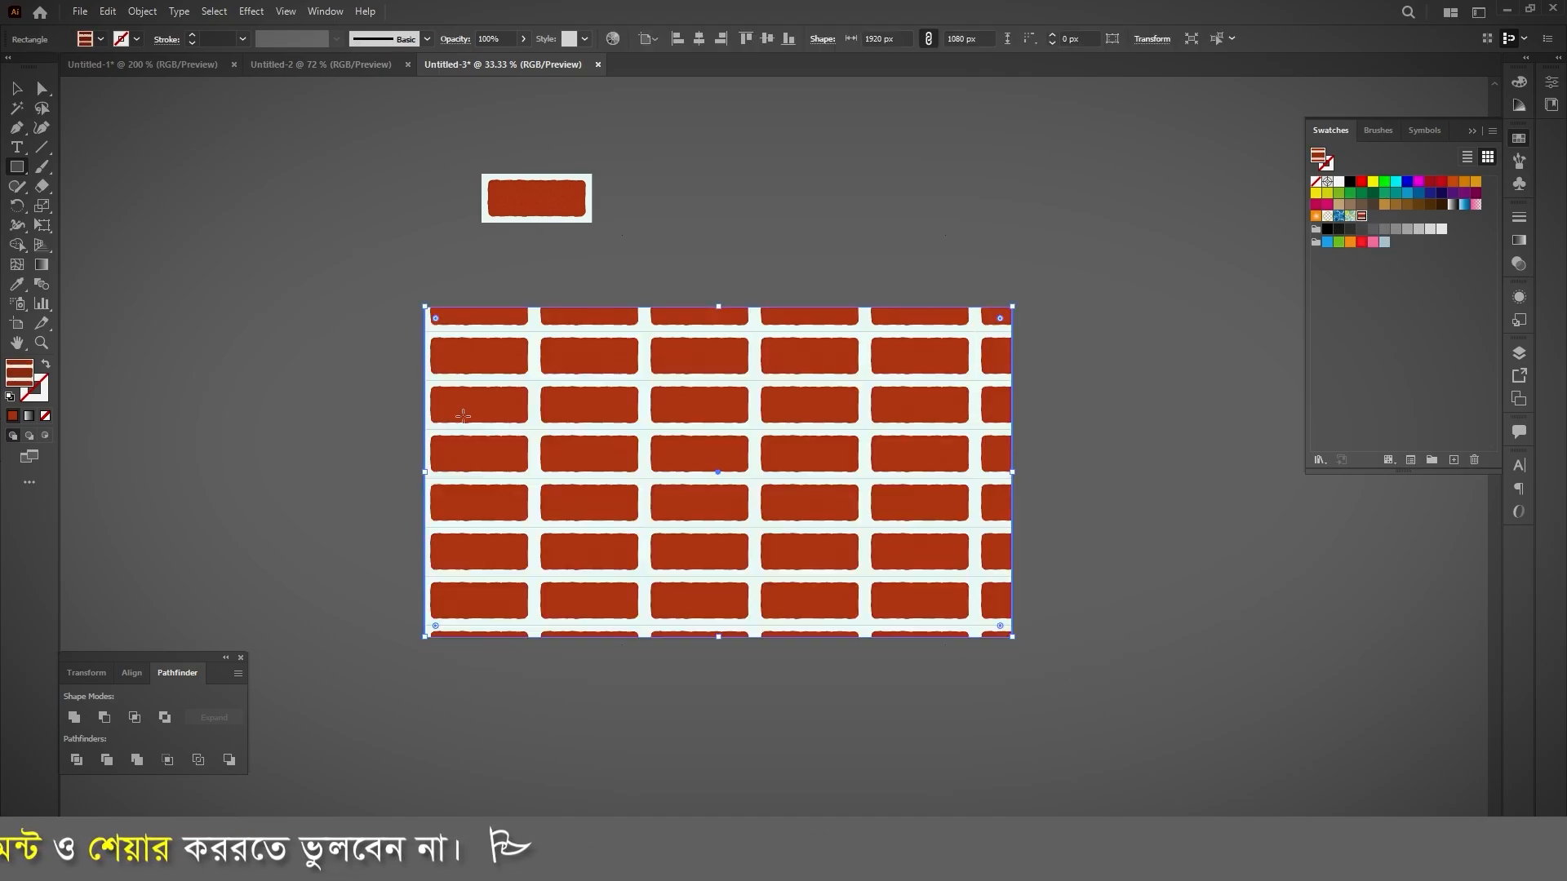
Step: Inspect the brick pattern on the artboard-sized rectangle and delete that rectangle
{"action": "left_click", "coordinate": [14, 89]}
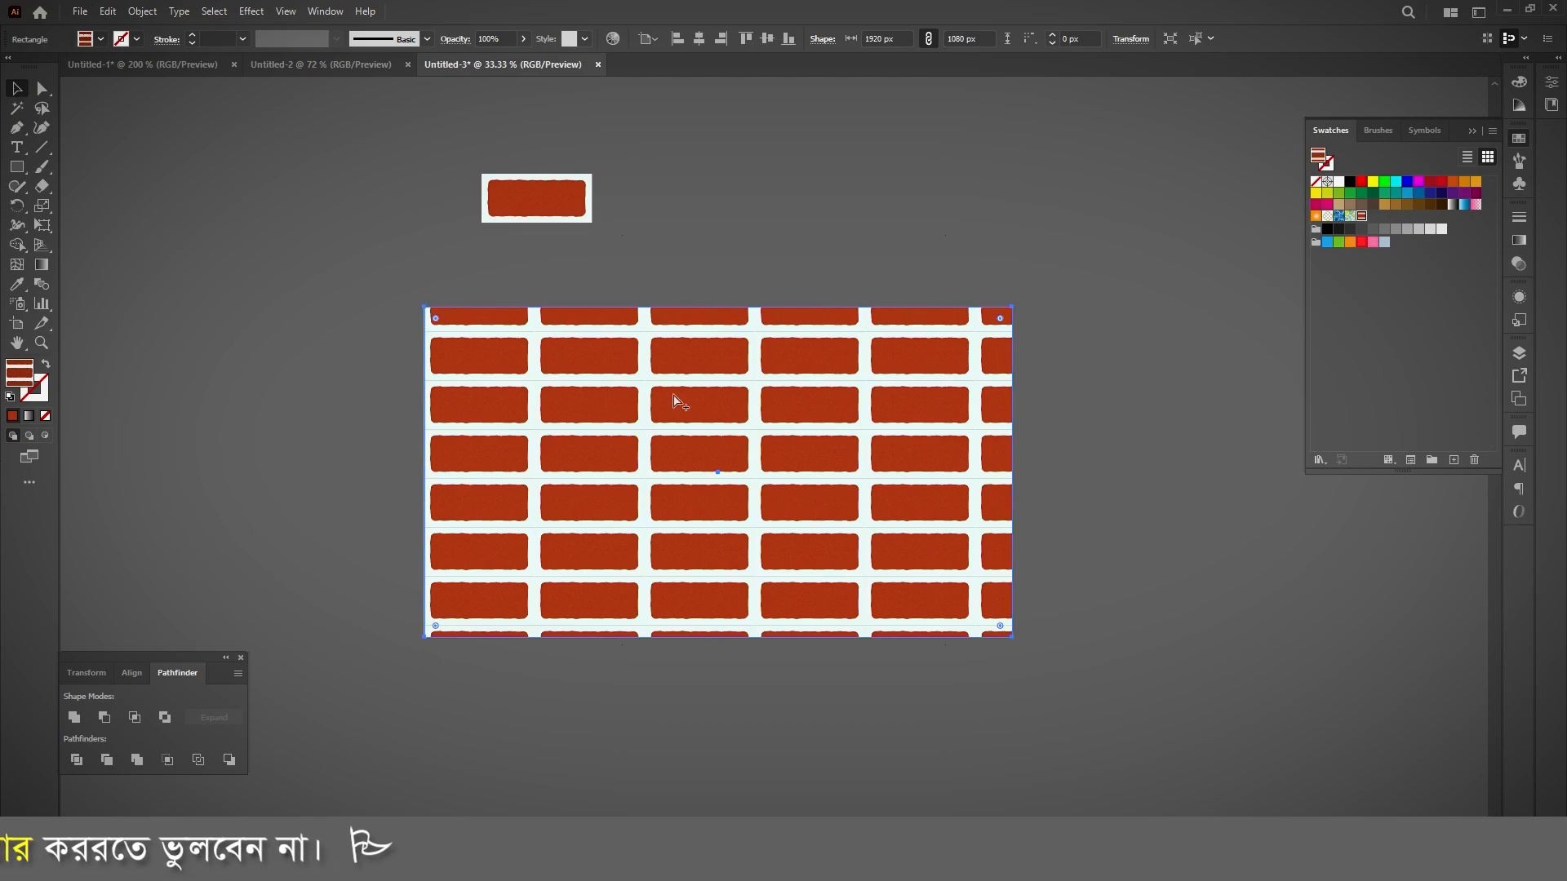
{"action": "scroll", "coordinate": [672, 400], "scroll_direction": "up", "scroll_amount": 1}
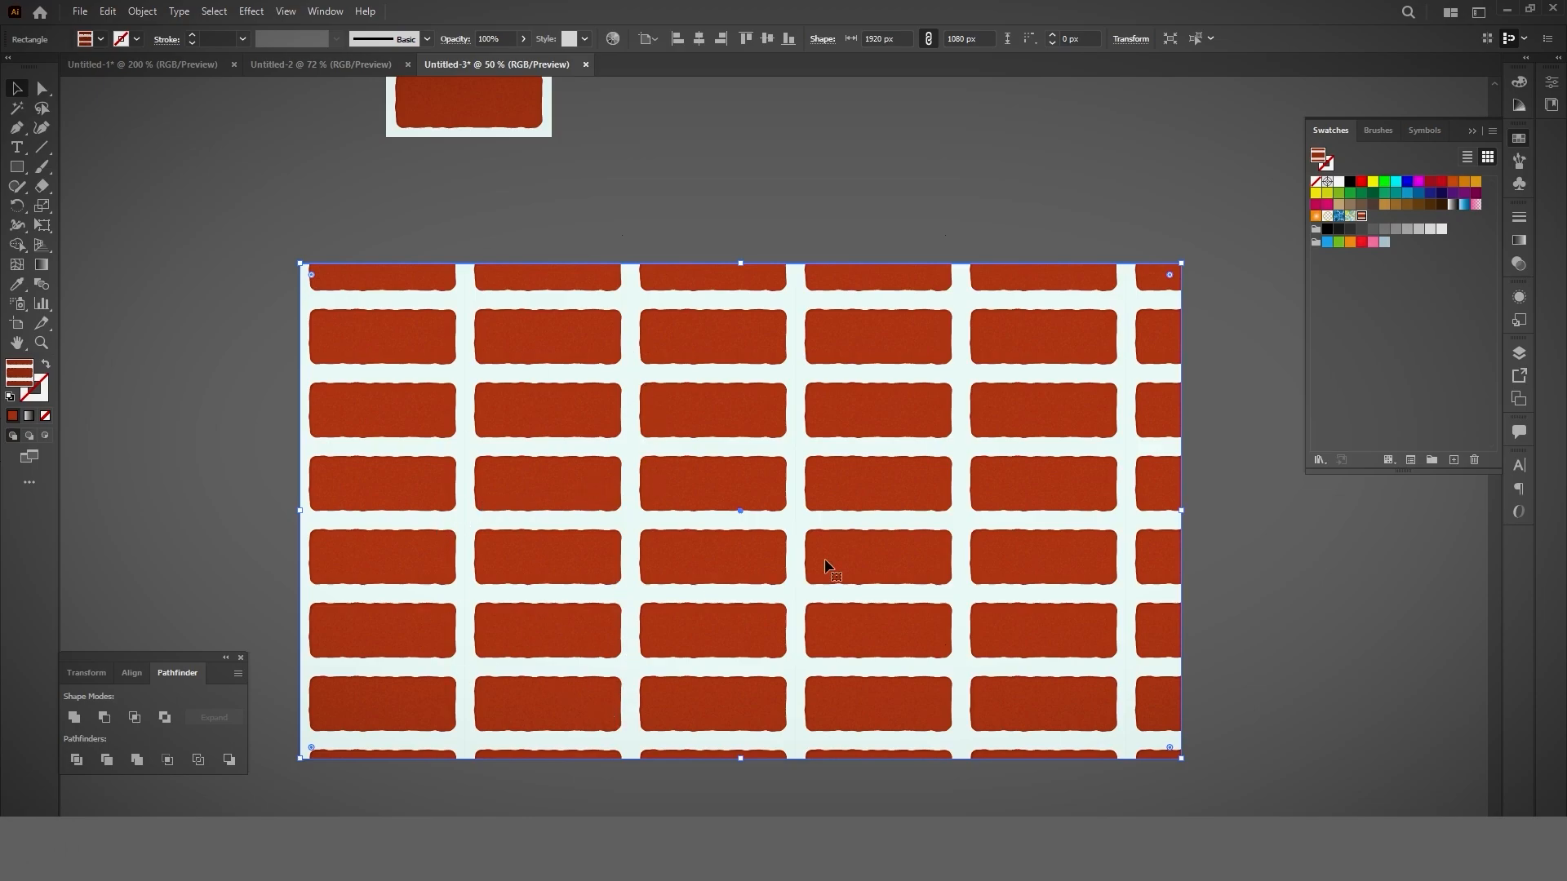
{"action": "scroll", "coordinate": [852, 551], "scroll_direction": "down", "scroll_amount": 1}
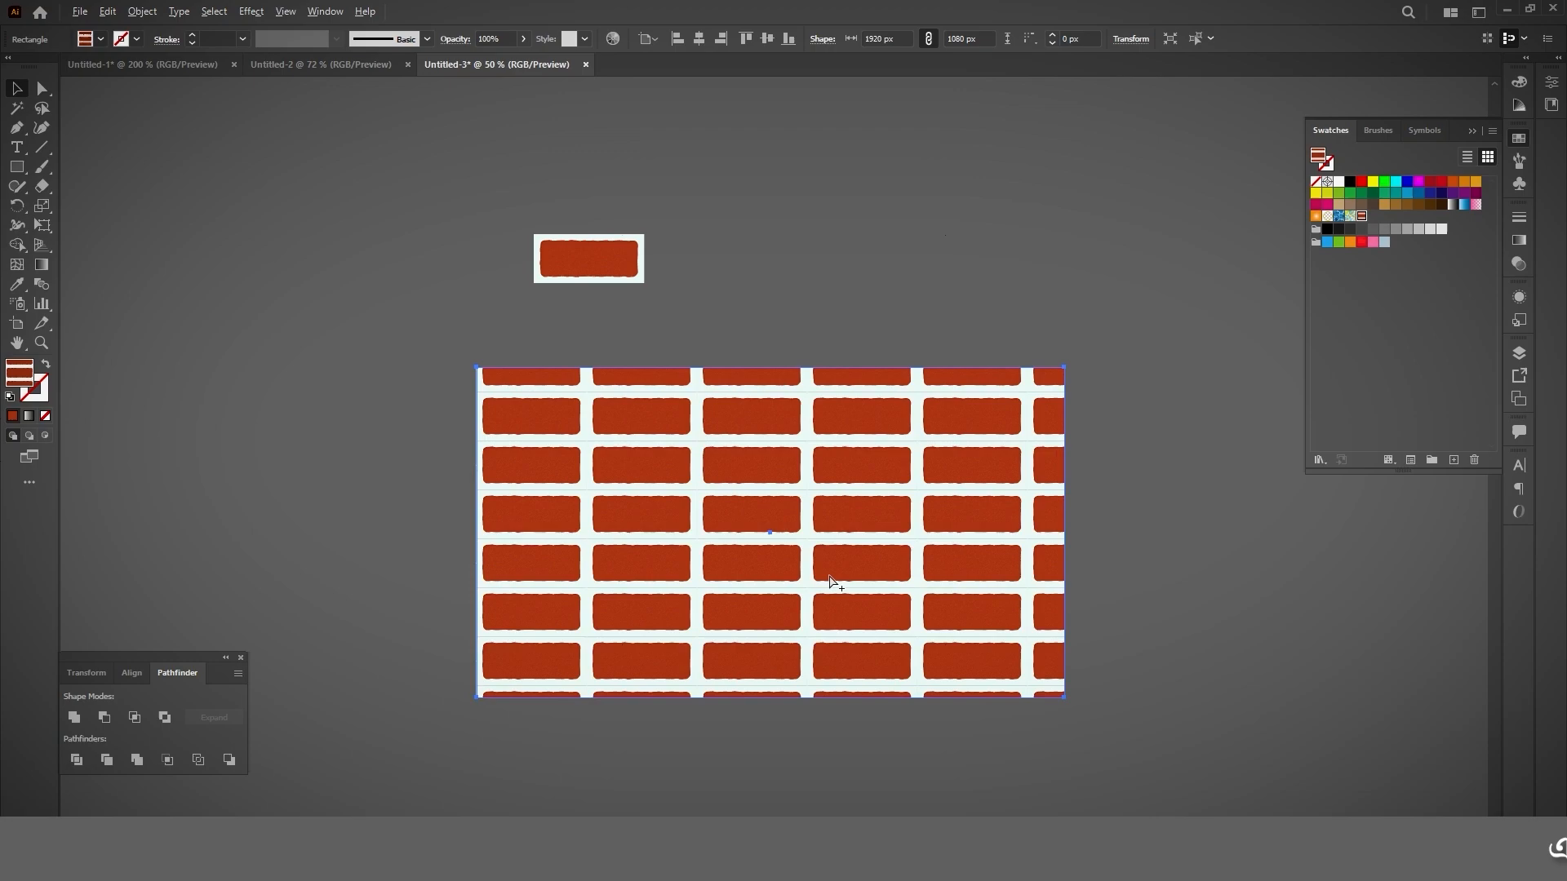
{"action": "scroll", "coordinate": [830, 576], "scroll_direction": "up", "scroll_amount": 2}
{"action": "key", "text": "Delete"}
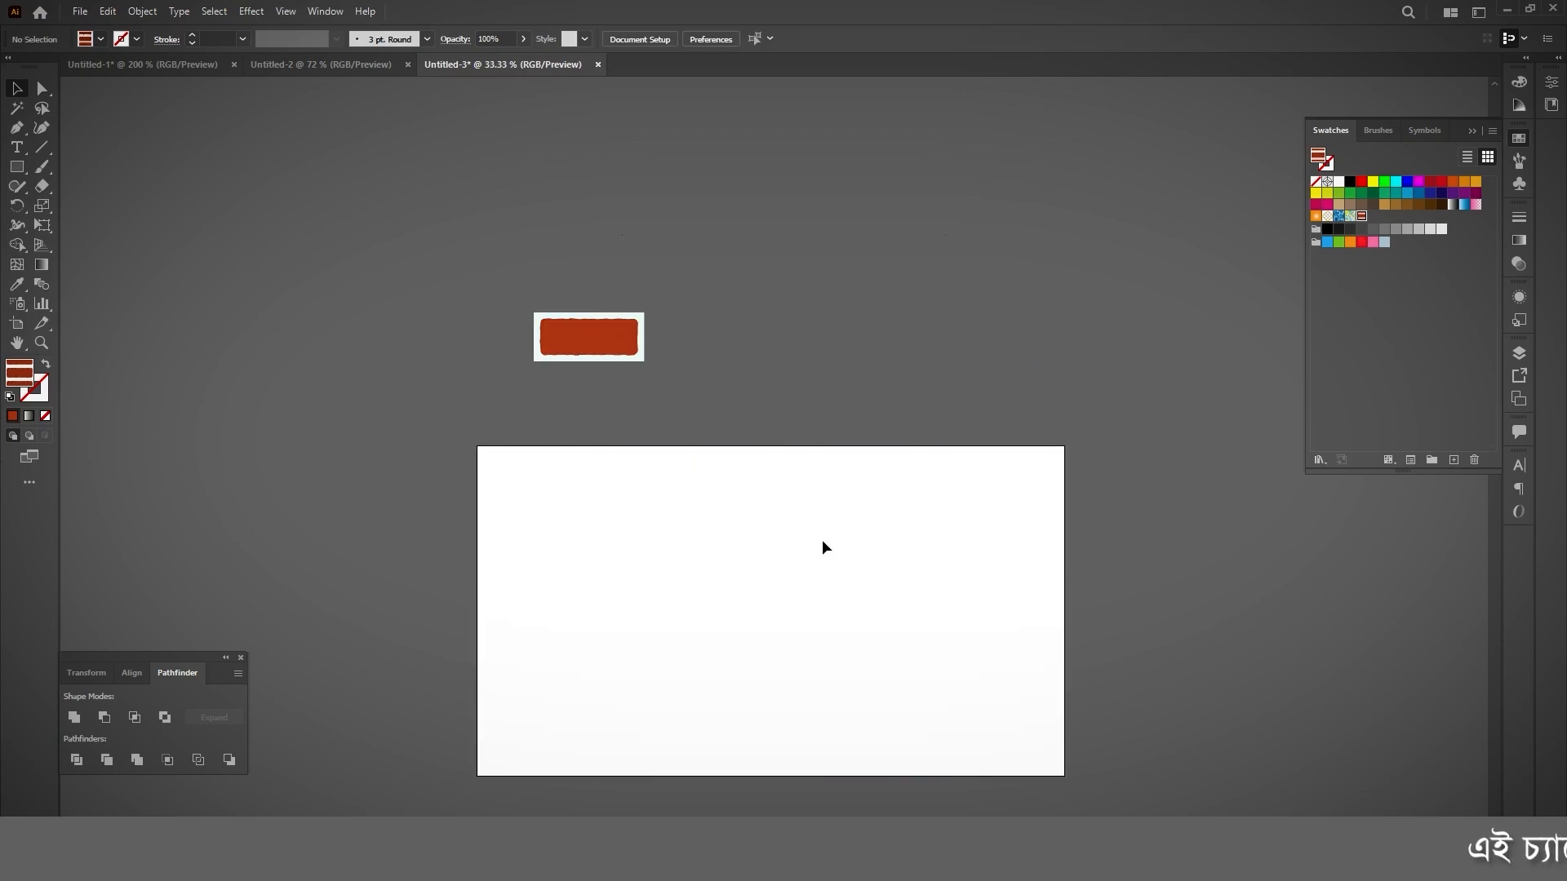
Step: Scale the clipped brick artwork above the artboard down about its centre to 180 x 80 px
{"action": "left_click", "coordinate": [589, 337]}
{"action": "key", "text": "ctrl+1"}
{"action": "left_click_drag", "start_coordinate": [789, 267], "coordinate": [707, 303]}
Step: Make a new pattern from the selected 180 x 80 px brick artwork above the artboard
{"action": "left_click", "coordinate": [142, 12]}
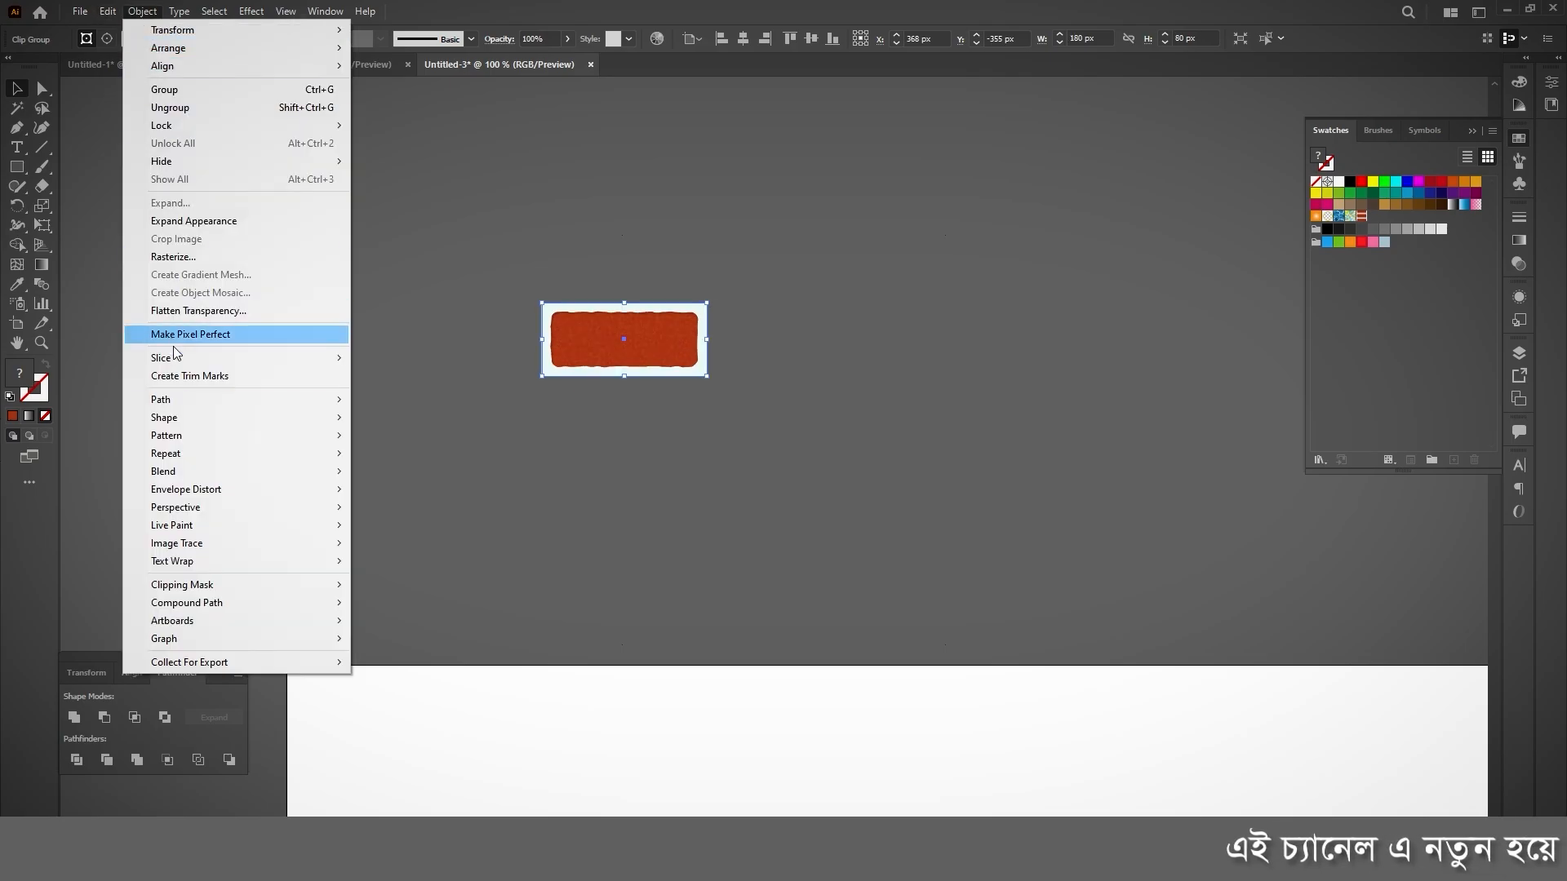
{"action": "mouse_move", "coordinate": [183, 435]}
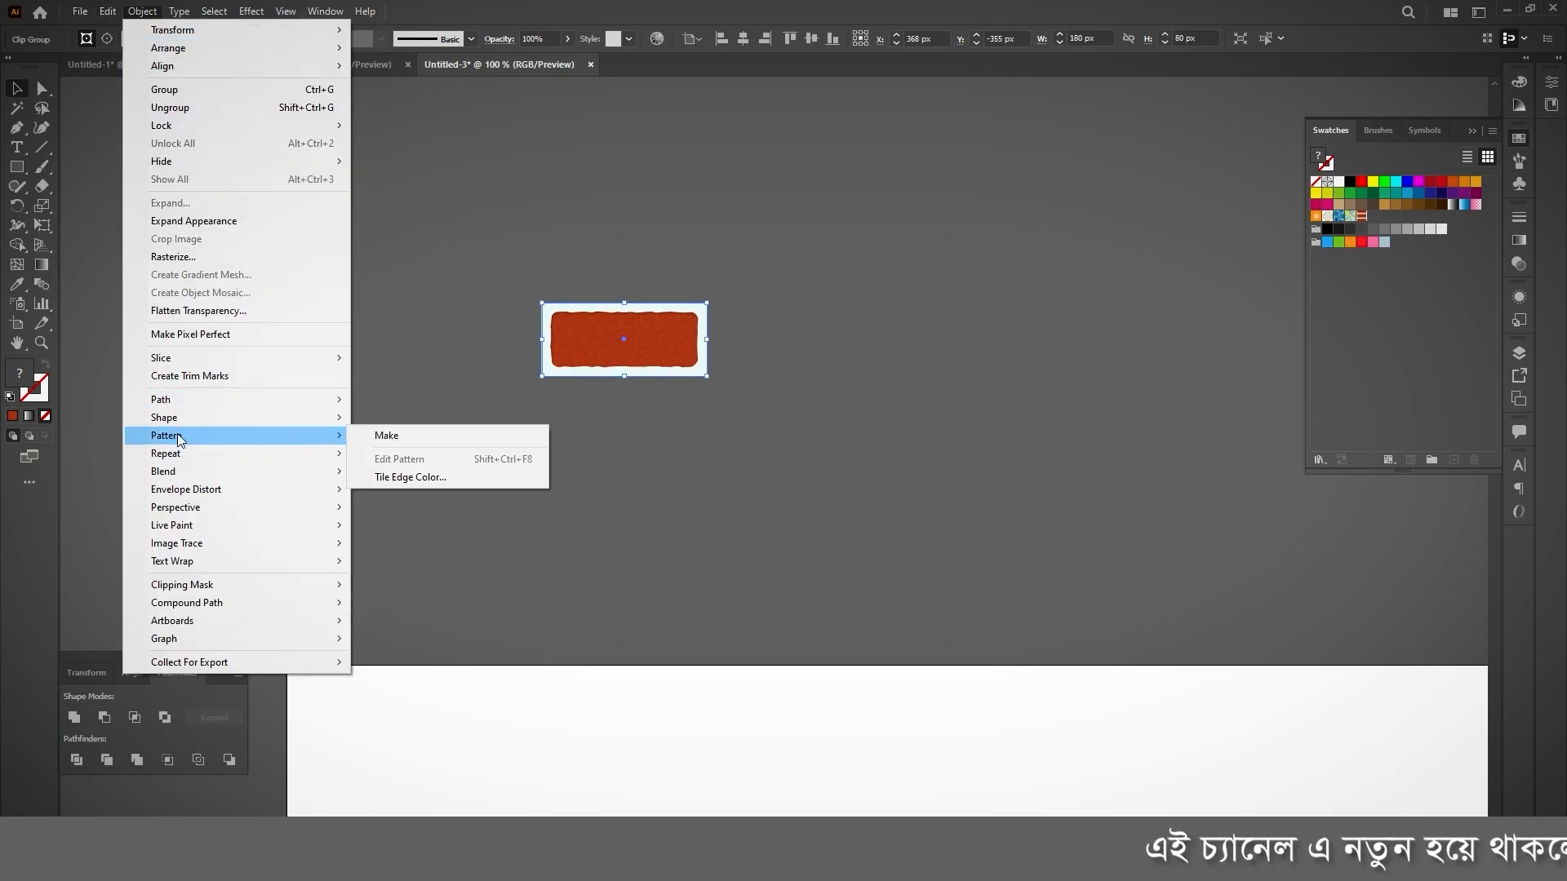
{"action": "left_click", "coordinate": [445, 435]}
{"action": "key", "text": "Return"}
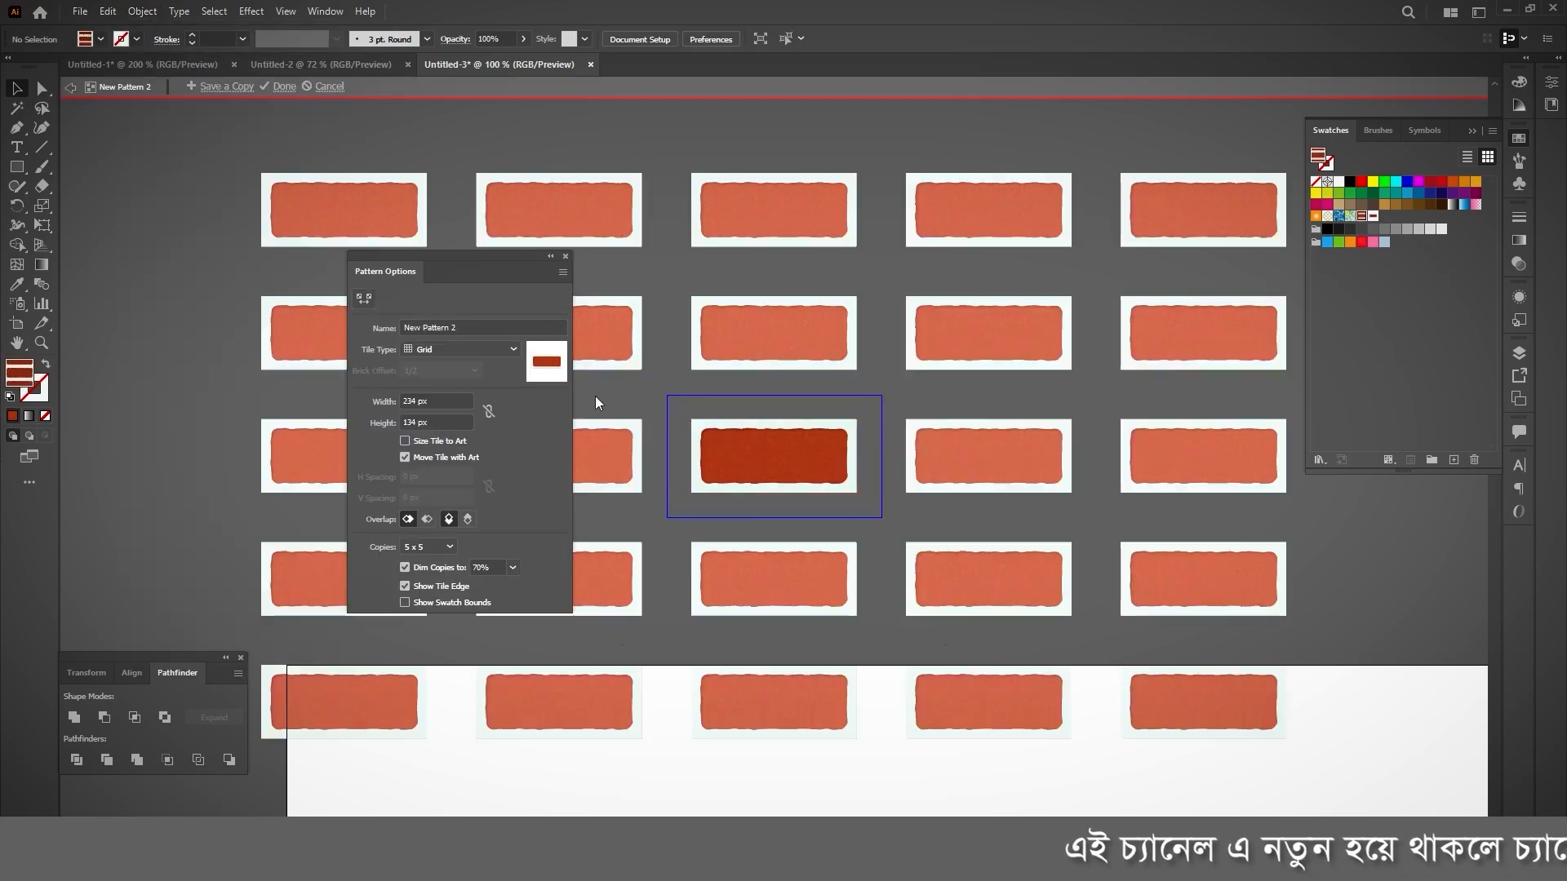
Step: Set the pattern tile to 180 px wide and 80 px high
{"action": "left_click", "coordinate": [432, 401]}
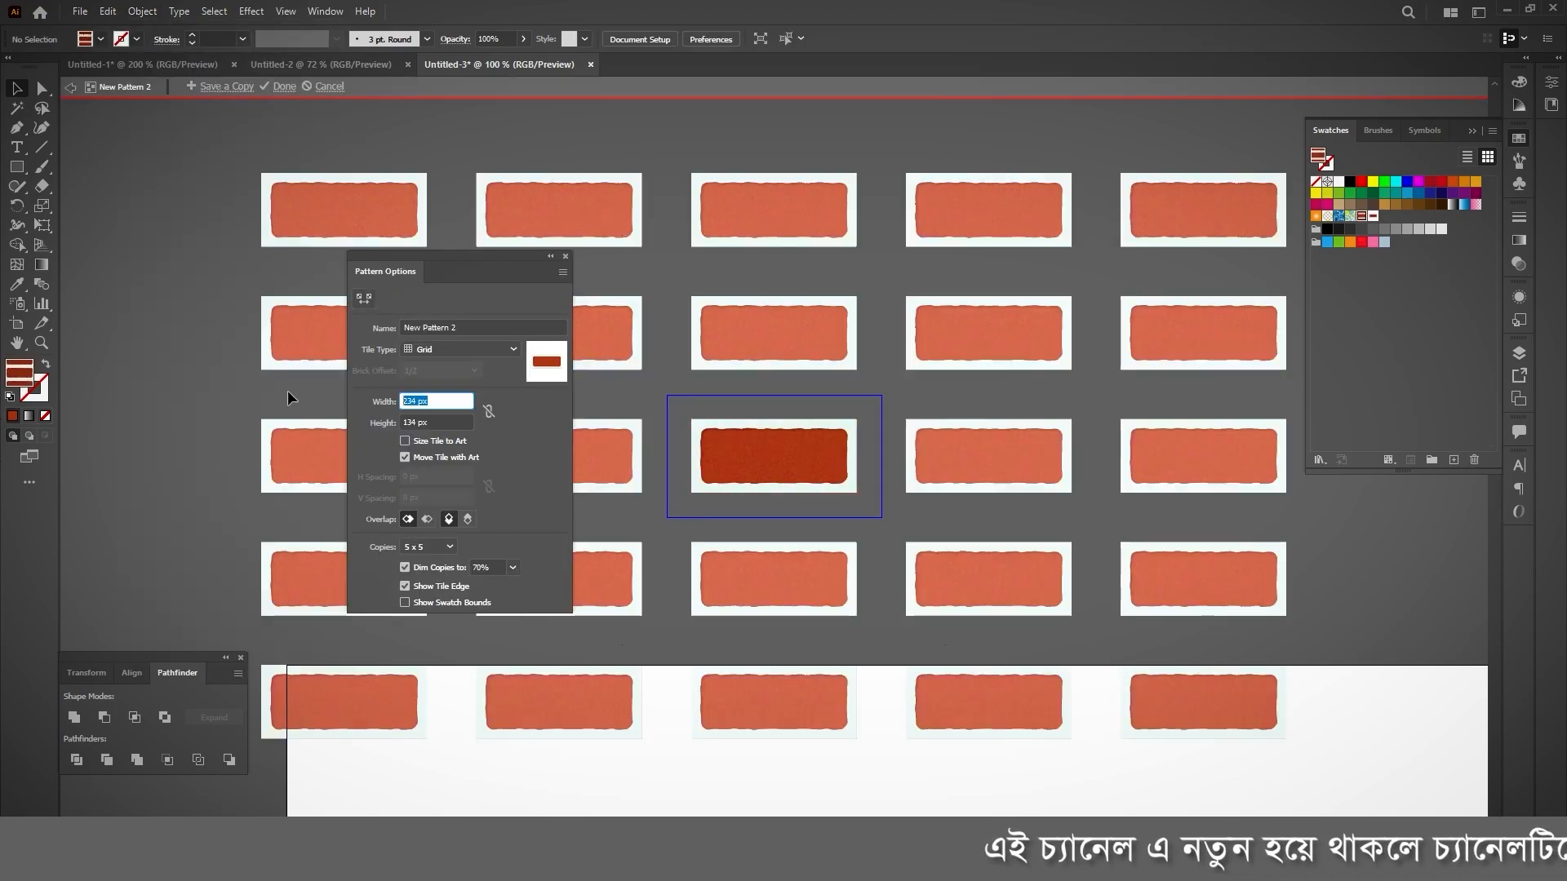
{"action": "type", "text": "18"}
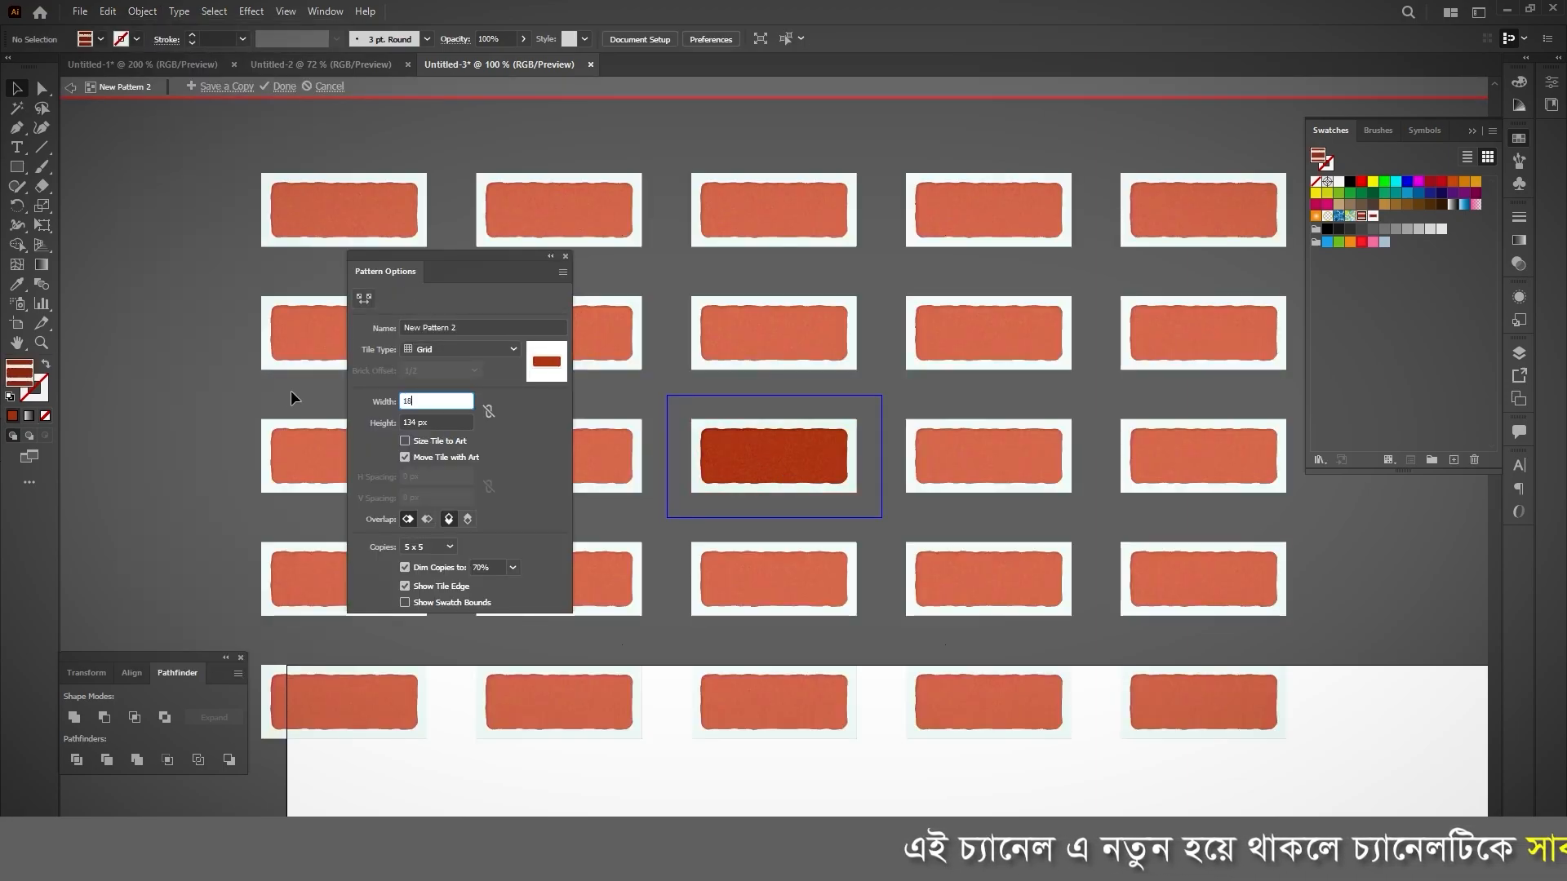
{"action": "type", "text": "0"}
{"action": "key", "text": "Tab"}
{"action": "type", "text": "80"}
{"action": "key", "text": "Return"}
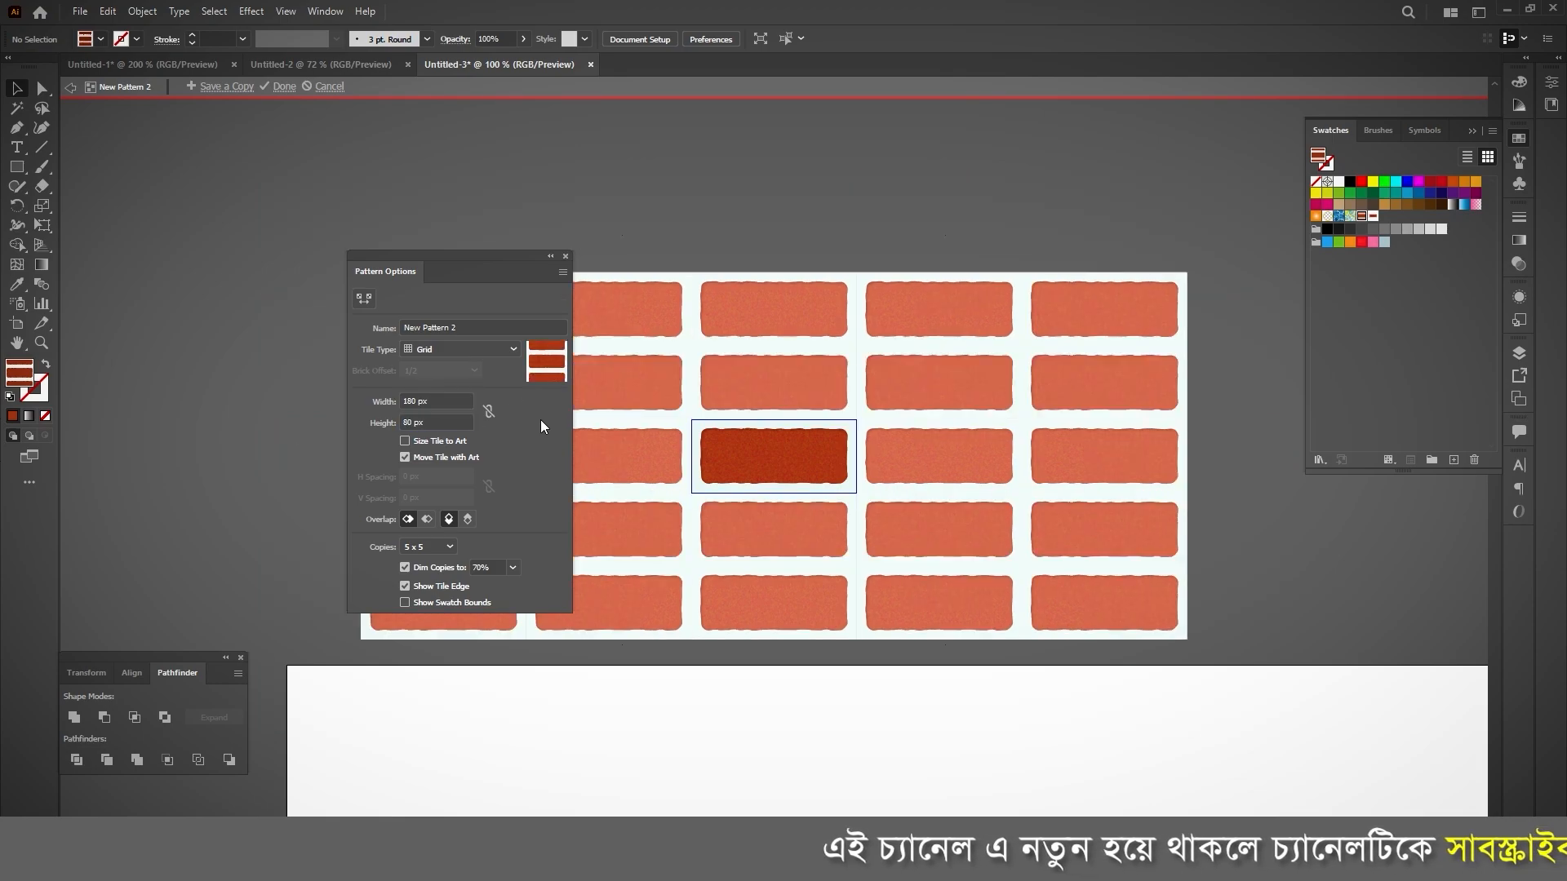
Step: Change the pattern's tile type to Brick by Row and finish editing the pattern
{"action": "left_click", "coordinate": [443, 346]}
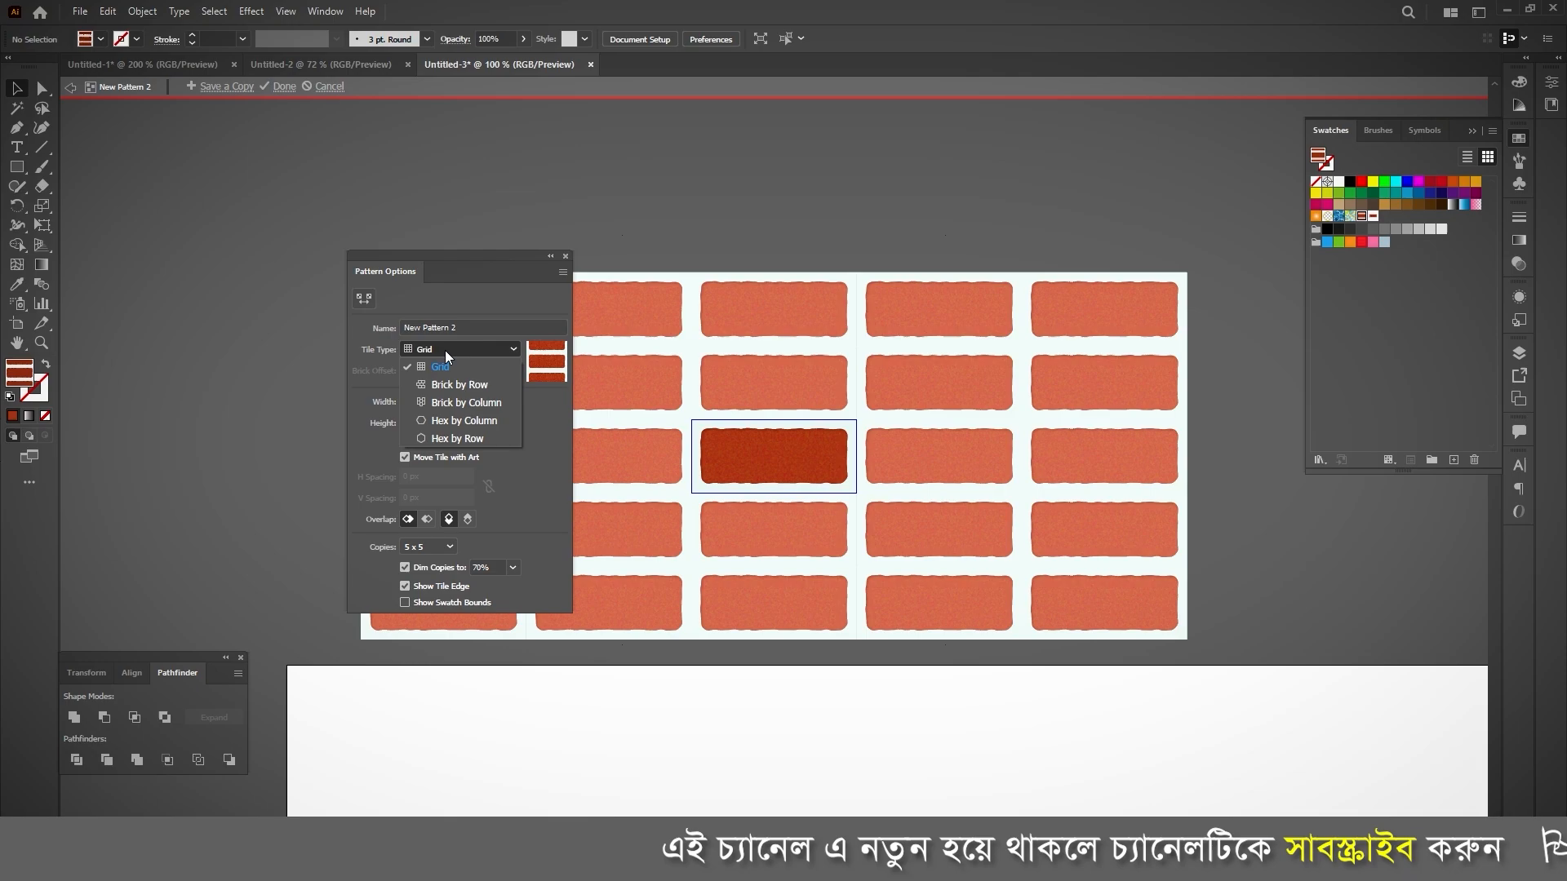
{"action": "left_click", "coordinate": [491, 385]}
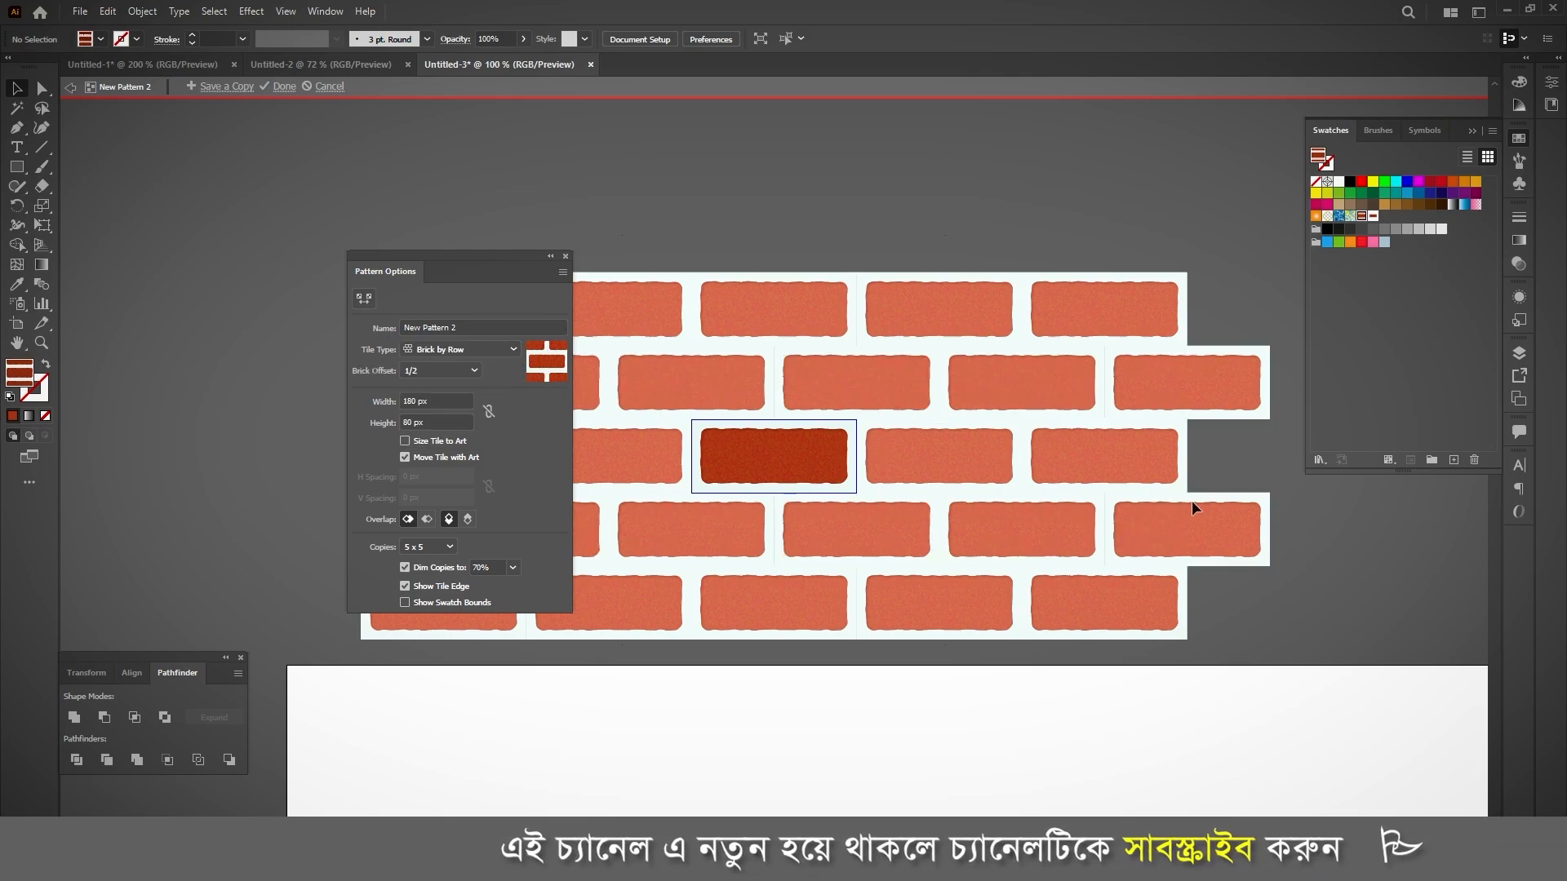
{"action": "left_click", "coordinate": [282, 86]}
Step: Draw a rectangle of about 1932 x 1093 px over the artboard and fill it with the new staggered brick pattern
{"action": "scroll", "coordinate": [589, 266], "scroll_direction": "down", "scroll_amount": 3}
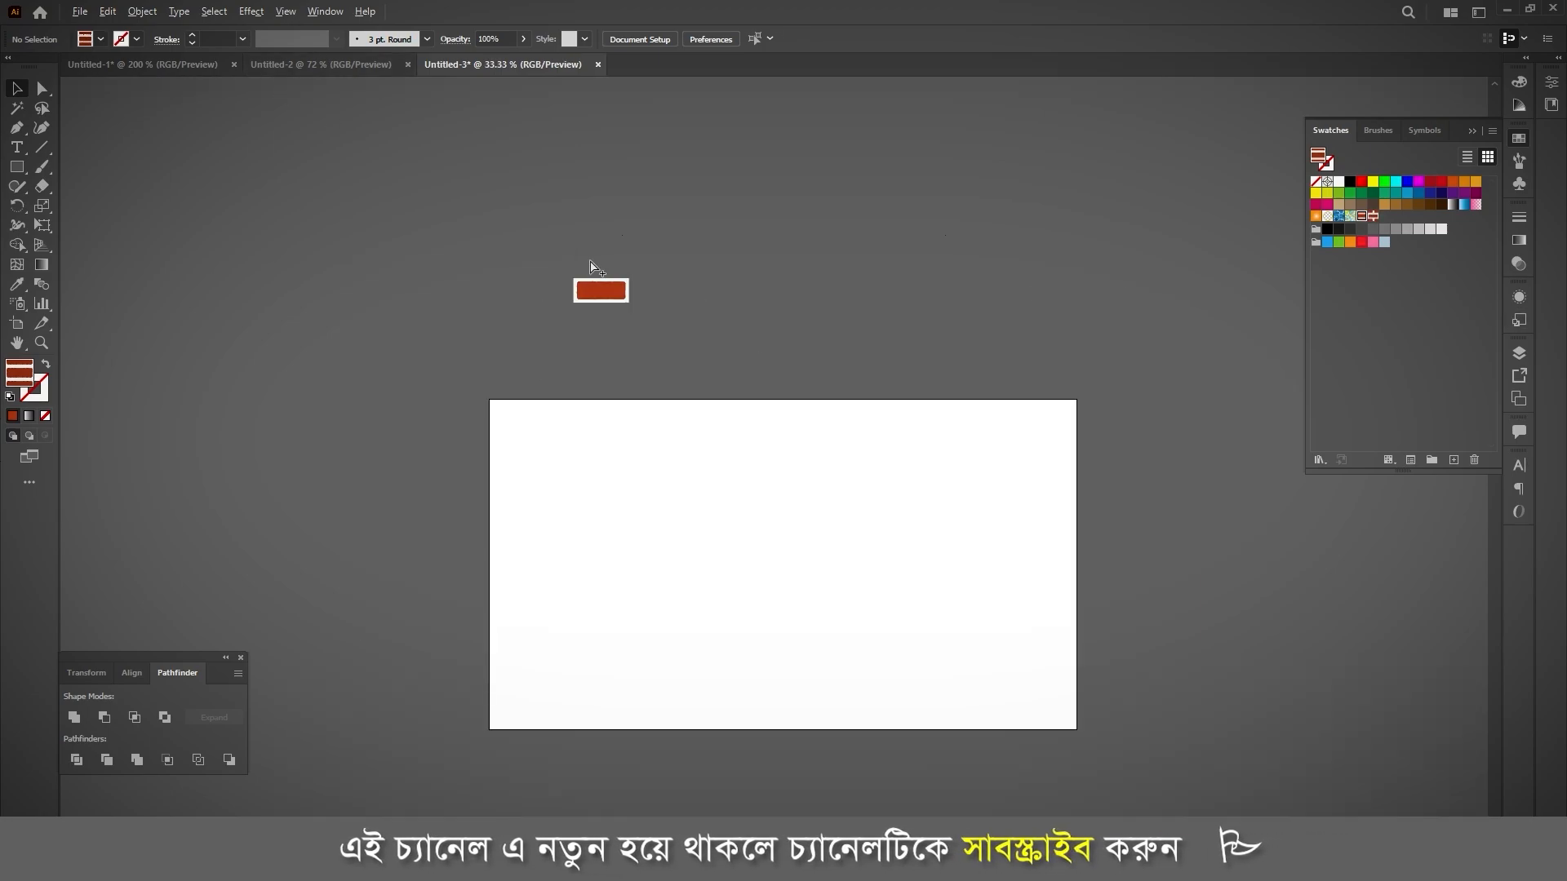
{"action": "key", "text": "m"}
{"action": "left_click_drag", "start_coordinate": [485, 400], "coordinate": [1077, 732]}
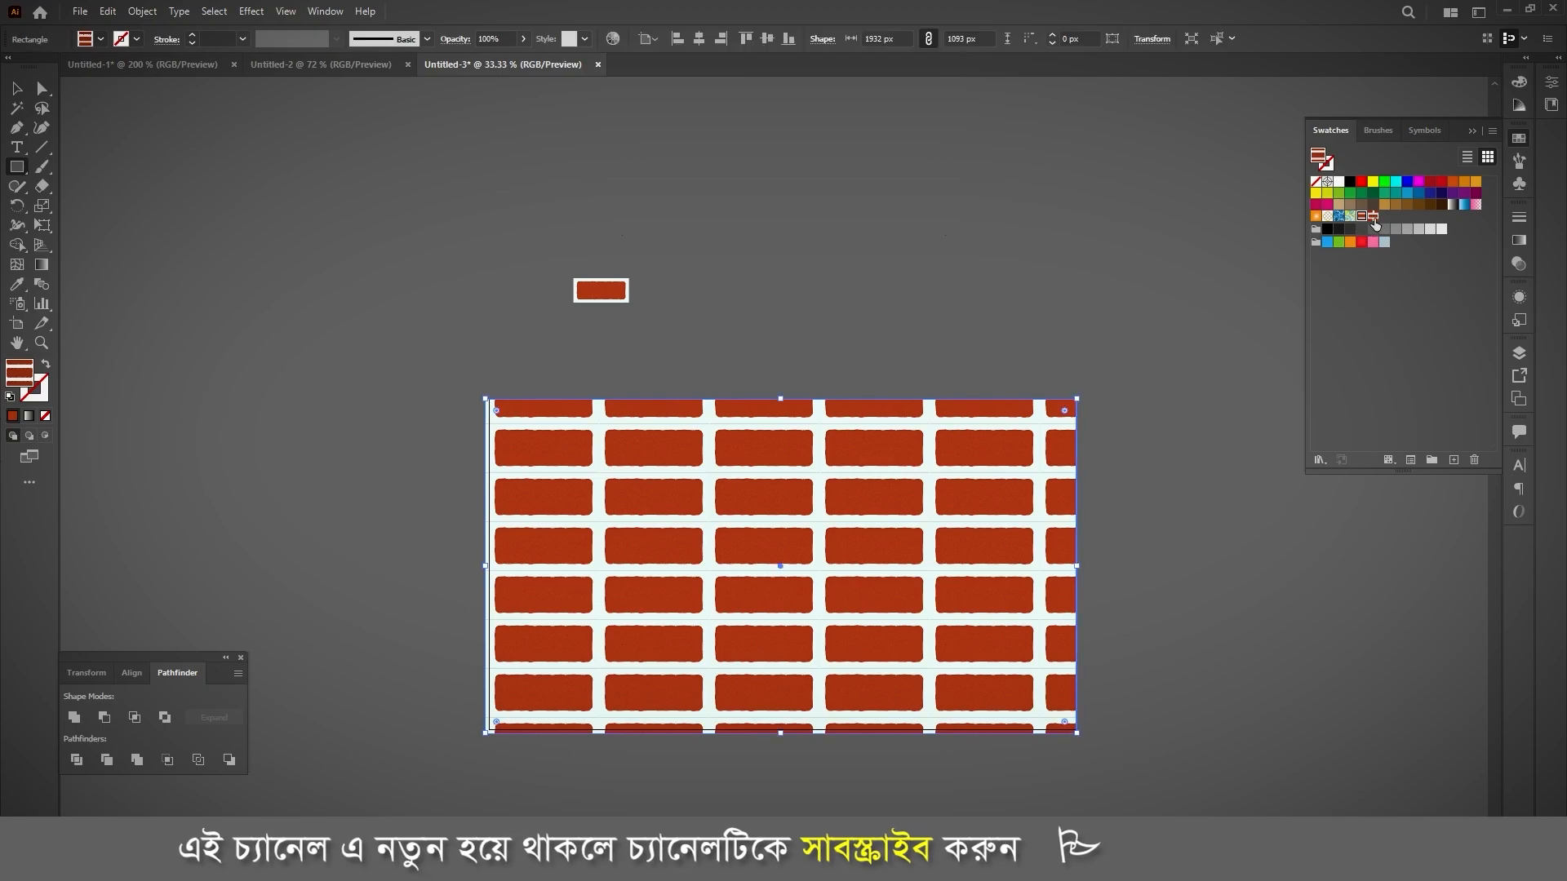
{"action": "left_click", "coordinate": [1373, 218]}
{"action": "scroll", "coordinate": [1213, 318], "scroll_direction": "down", "scroll_amount": 1}
{"action": "scroll", "coordinate": [757, 456], "scroll_direction": "up", "scroll_amount": 4}
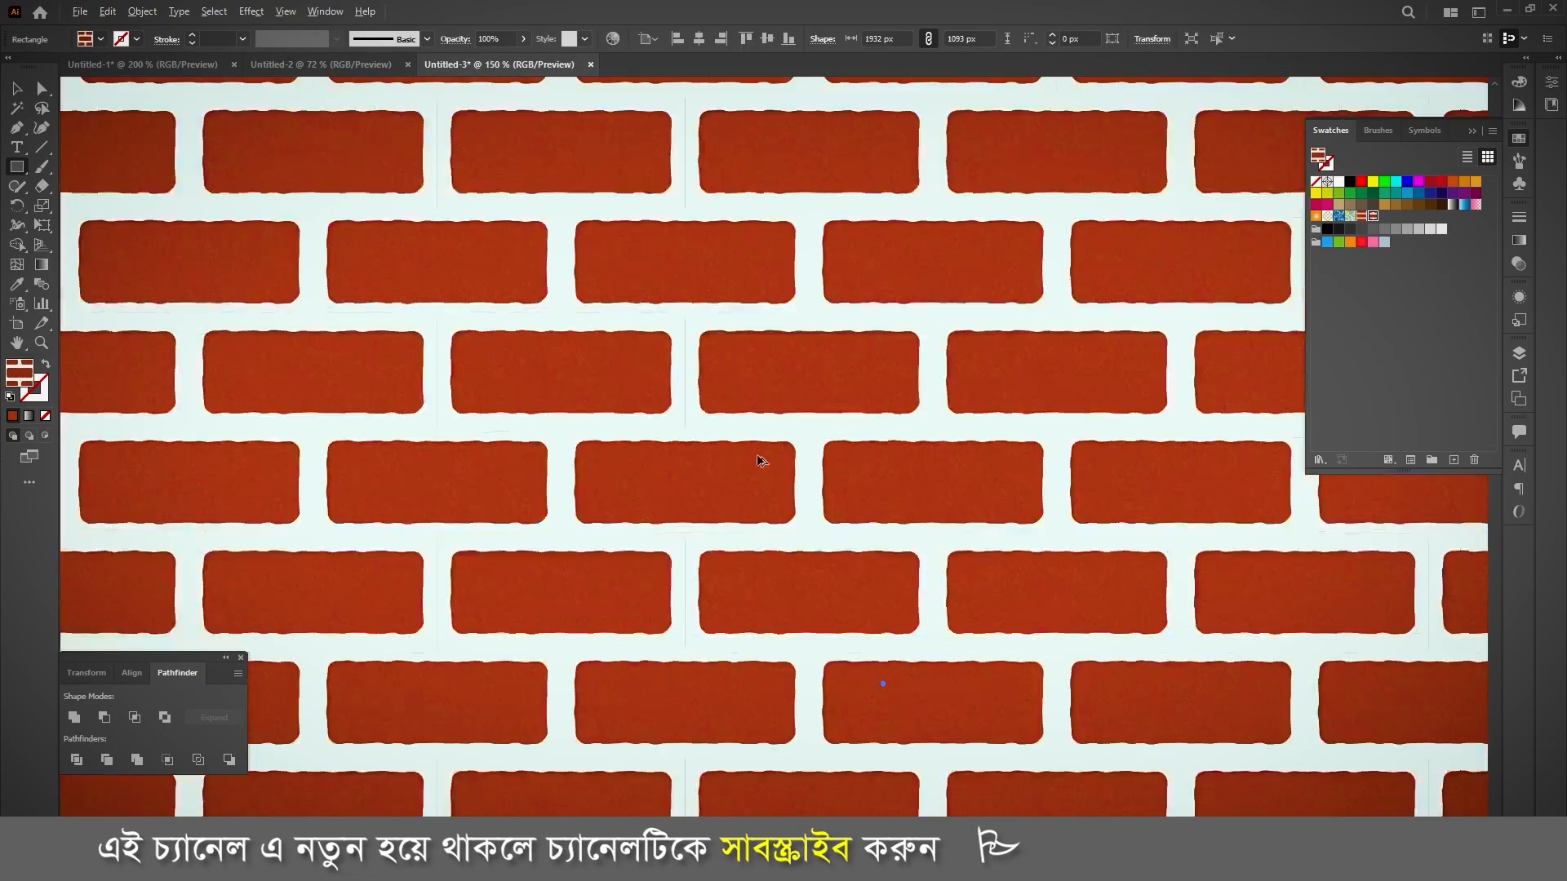
Step: Centre the brick-filled rectangle horizontally and vertically on the artboard and deselect it
{"action": "scroll", "coordinate": [757, 460], "scroll_direction": "down", "scroll_amount": 2}
{"action": "key", "text": "v"}
{"action": "scroll", "coordinate": [706, 403], "scroll_direction": "down", "scroll_amount": 1}
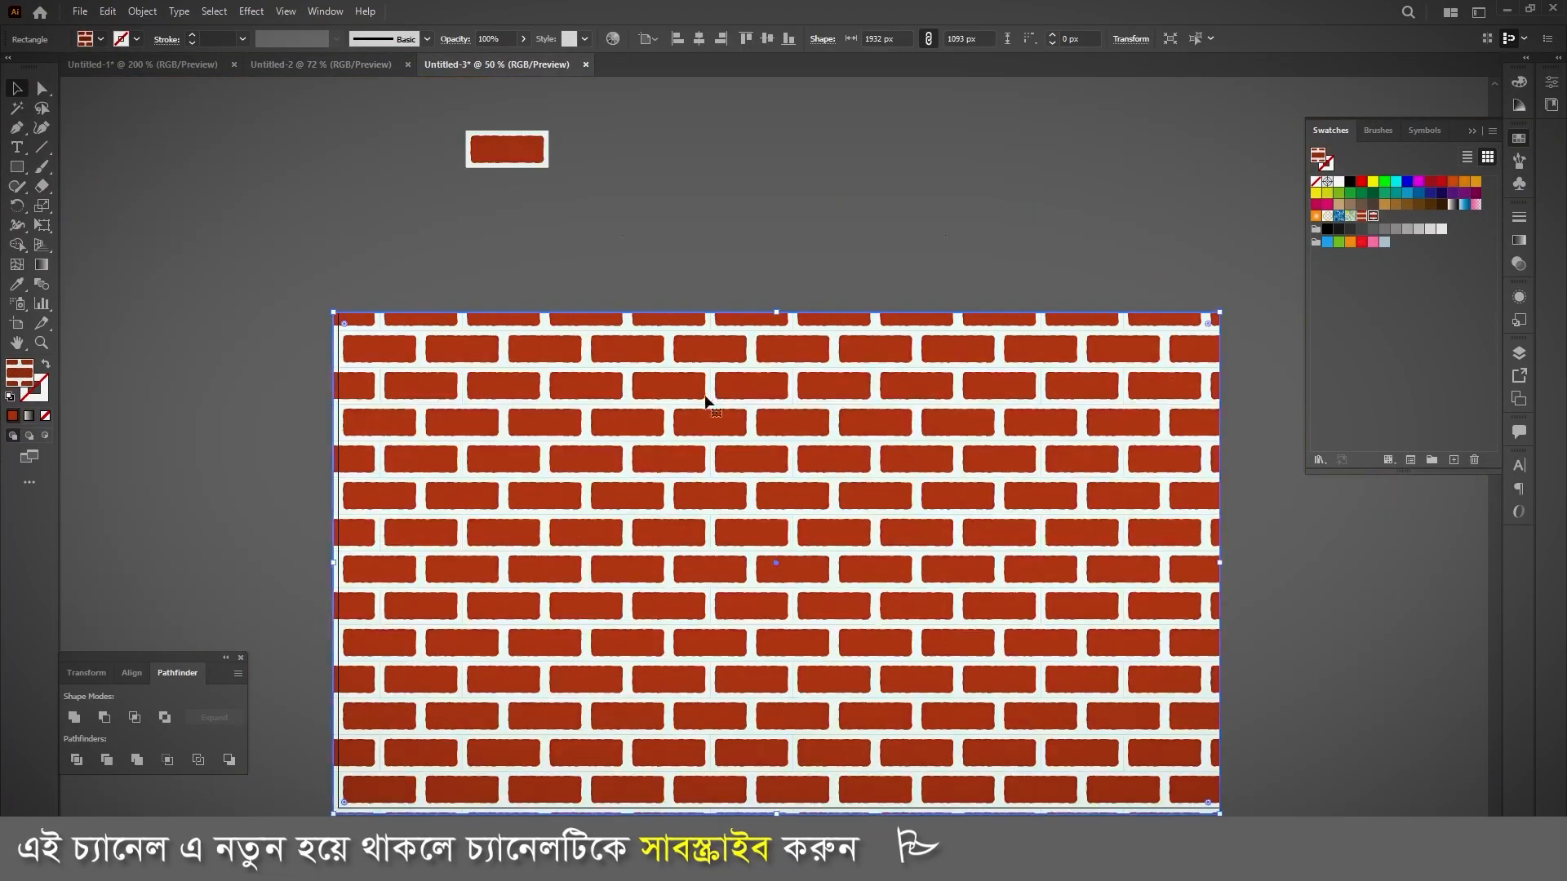
{"action": "scroll", "coordinate": [705, 399], "scroll_direction": "down", "scroll_amount": 2}
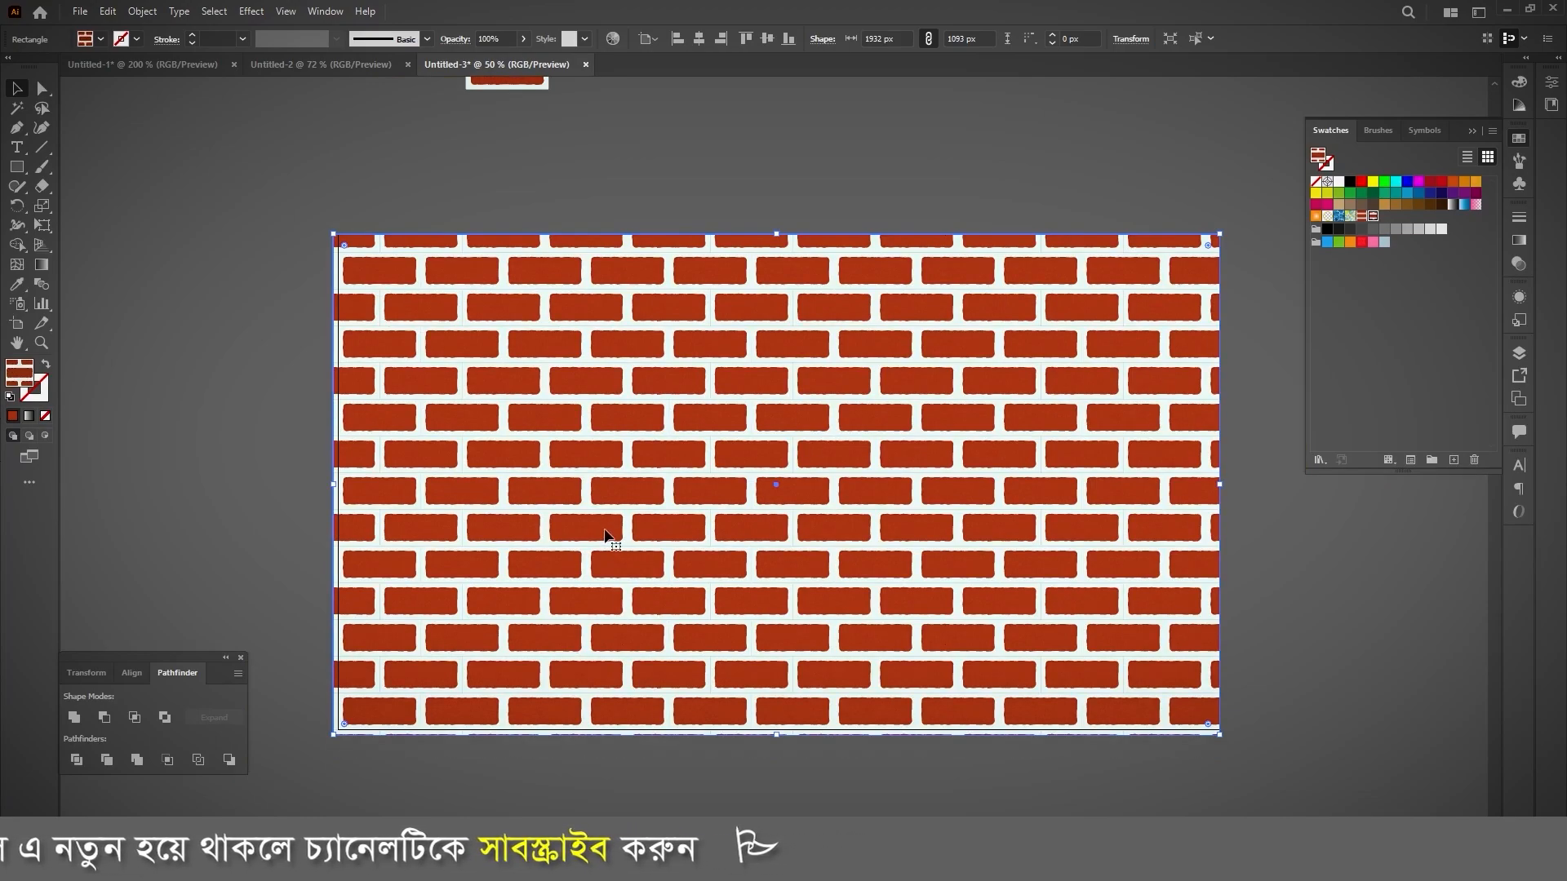
{"action": "key", "text": "shift+F7"}
{"action": "left_click", "coordinate": [103, 717]}
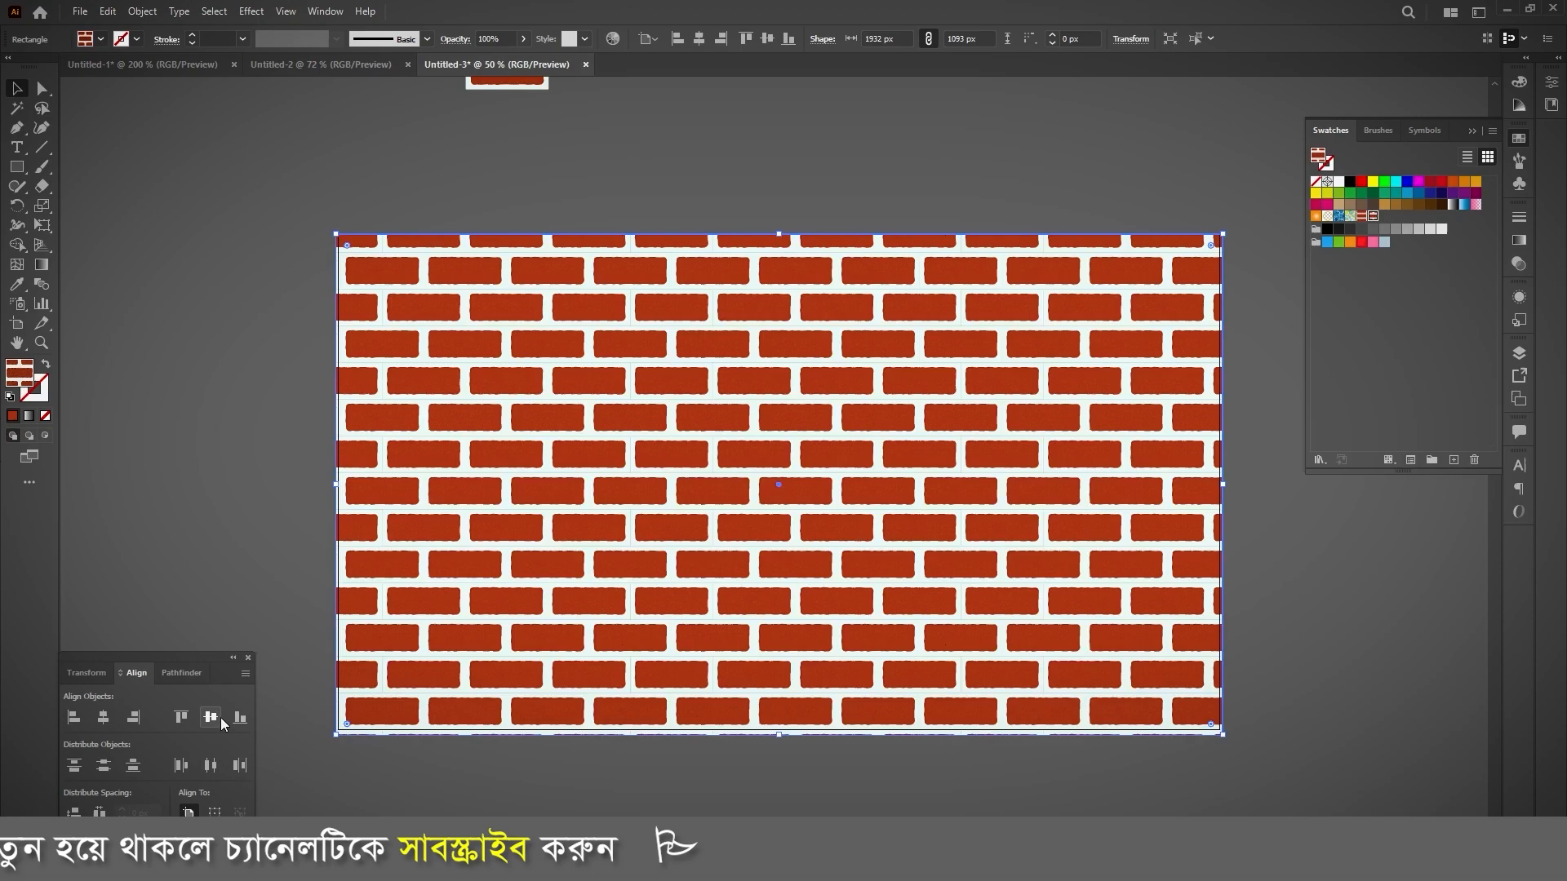
{"action": "left_click", "coordinate": [210, 717]}
{"action": "left_click", "coordinate": [325, 438]}
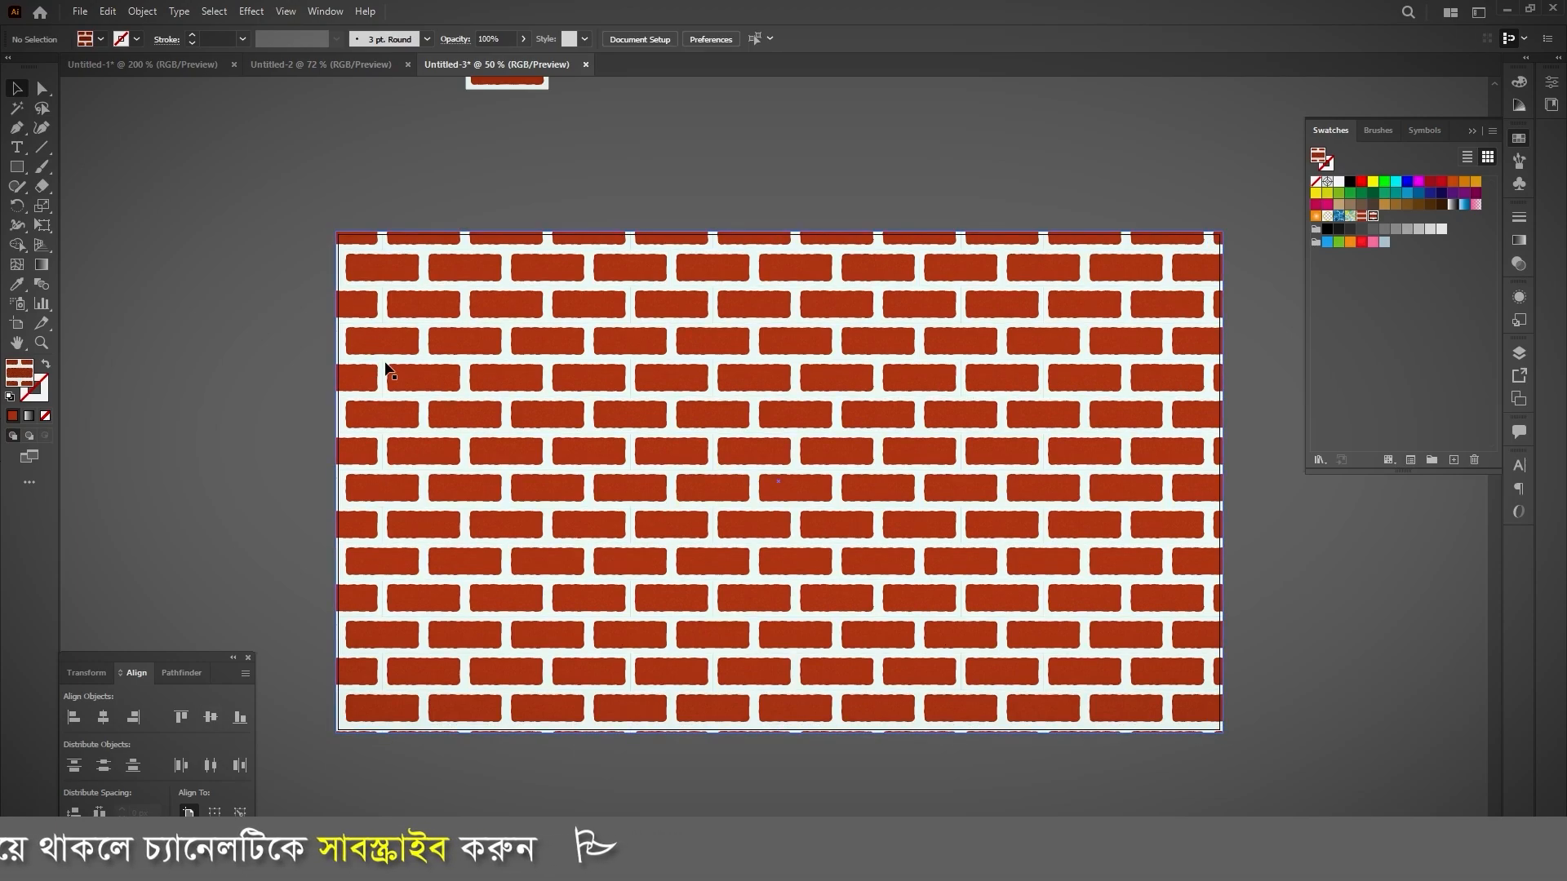